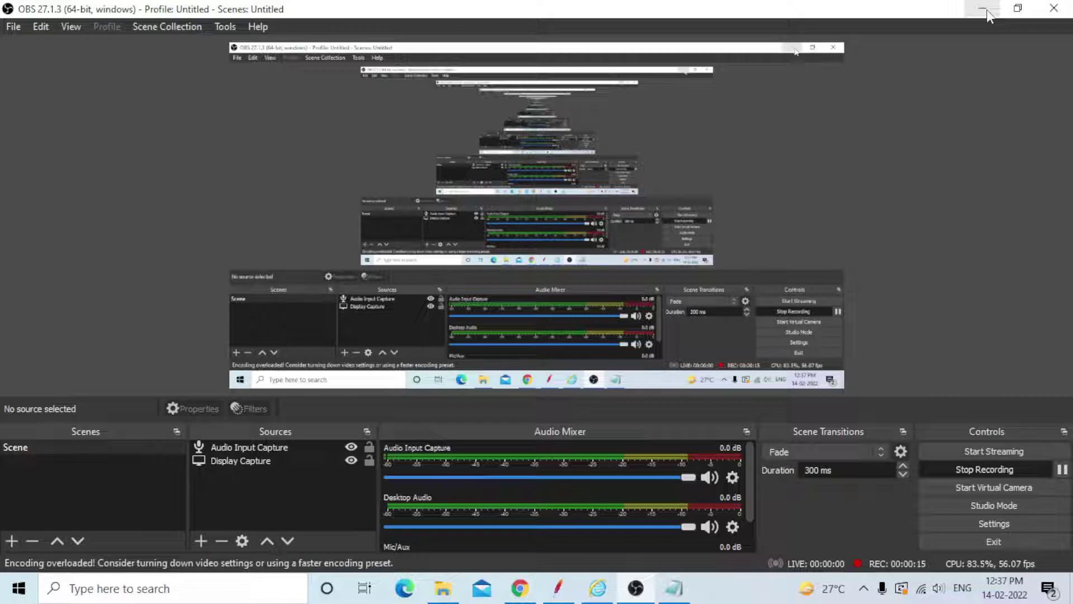
Minimize the OBS Studio recorder so Chrome's New Tab page is visible.
{"action": "left_click", "coordinate": [987, 9]}
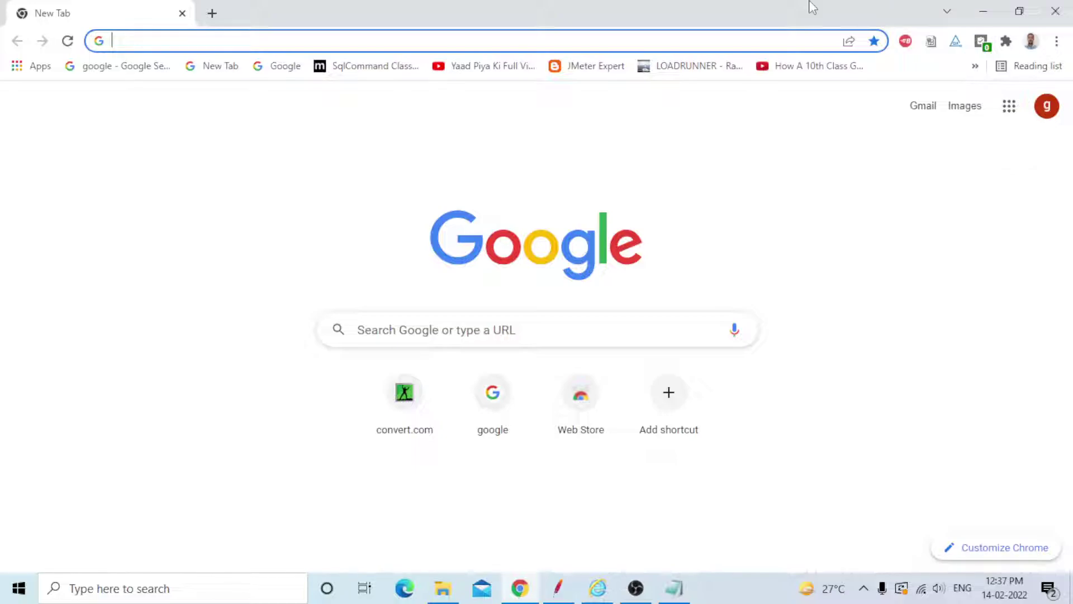
Add 'java 1.8 version' after 'jMeter tool' in the Notepad prerequisites list.
{"action": "left_click", "coordinate": [676, 590]}
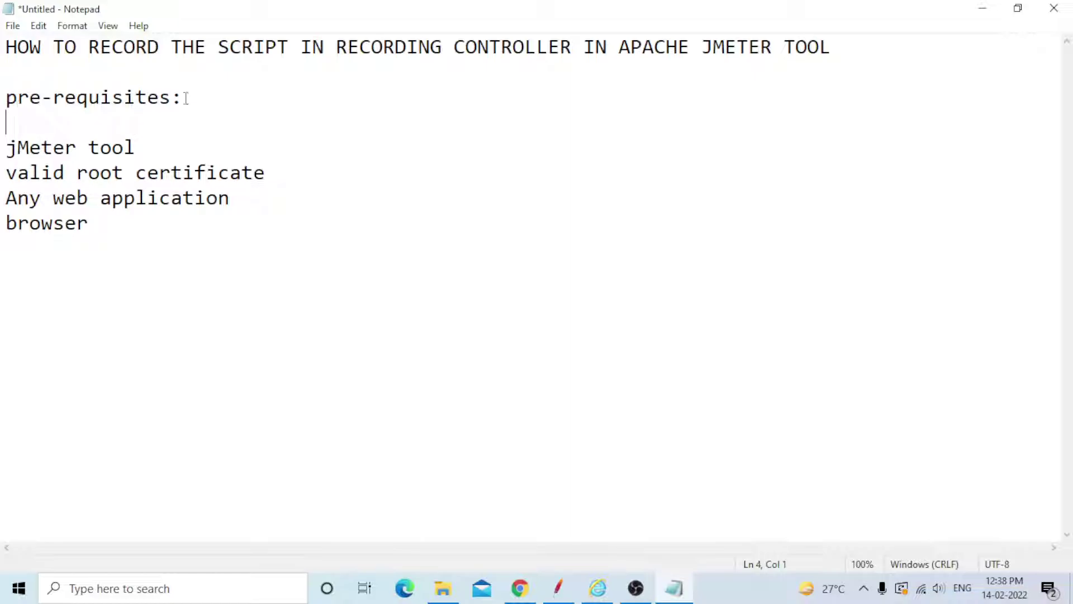
{"action": "left_click", "coordinate": [152, 149]}
{"action": "type", "text": "java 1.8"}
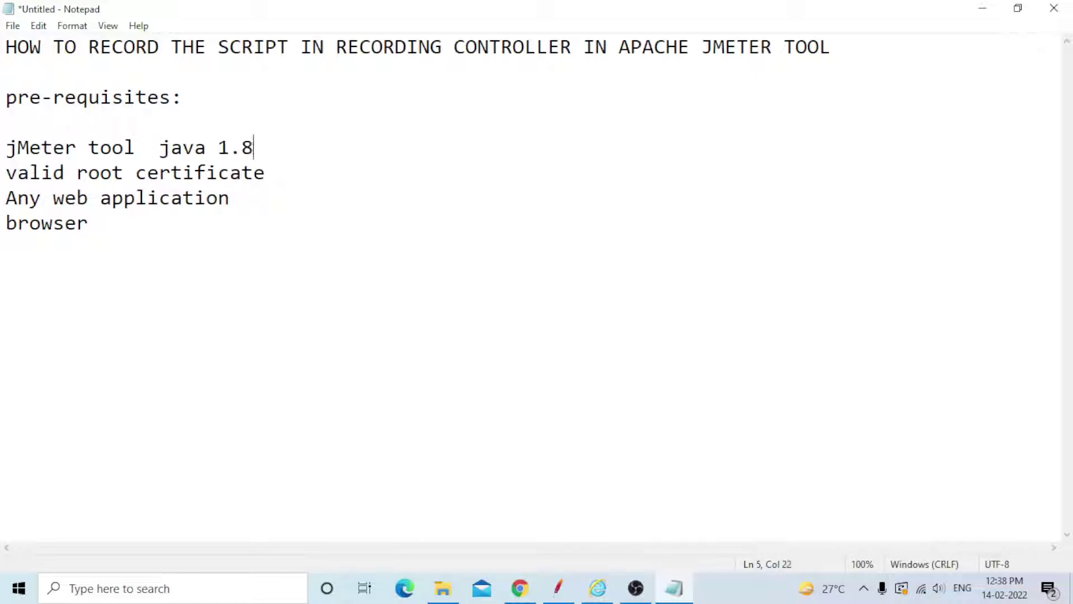
{"action": "type", "text": " version"}
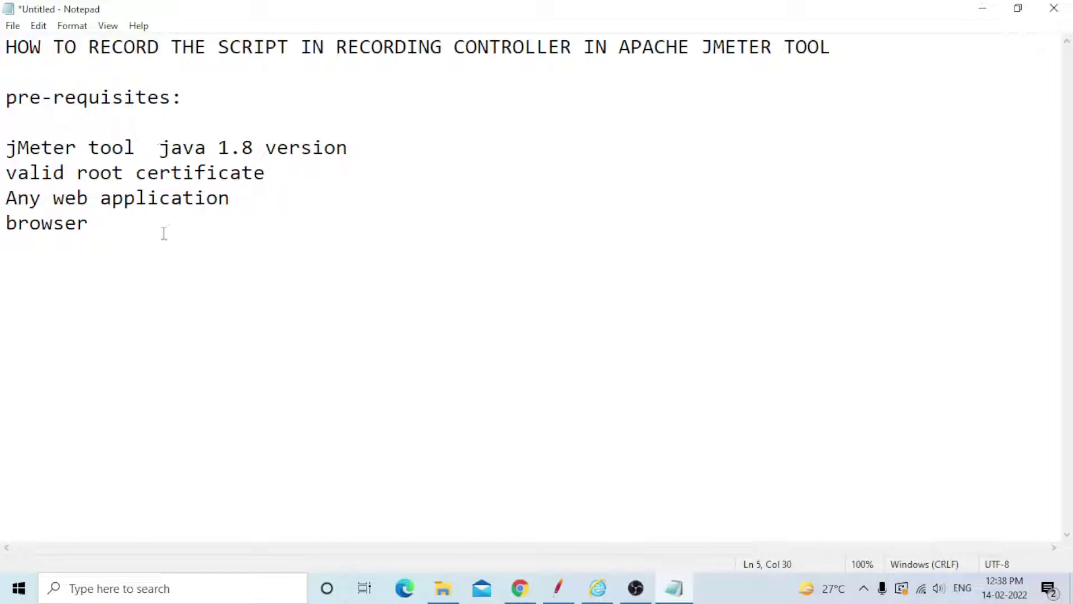
{"action": "left_click", "coordinate": [100, 597]}
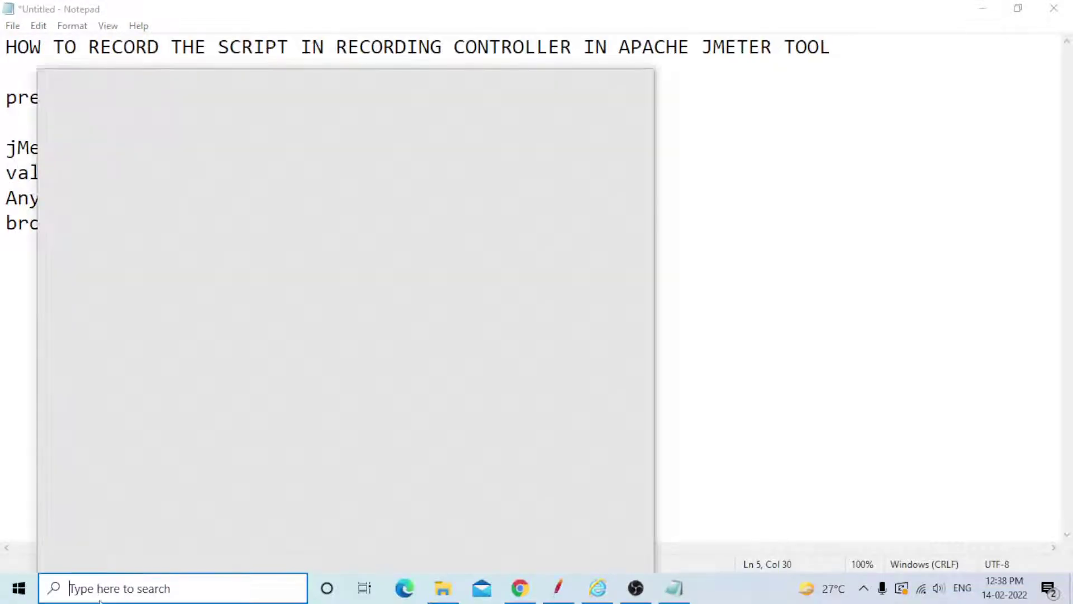
Run java -version in Command Prompt to confirm Java 1.8.0_202, then minimize the console.
{"action": "type", "text": "cmd"}
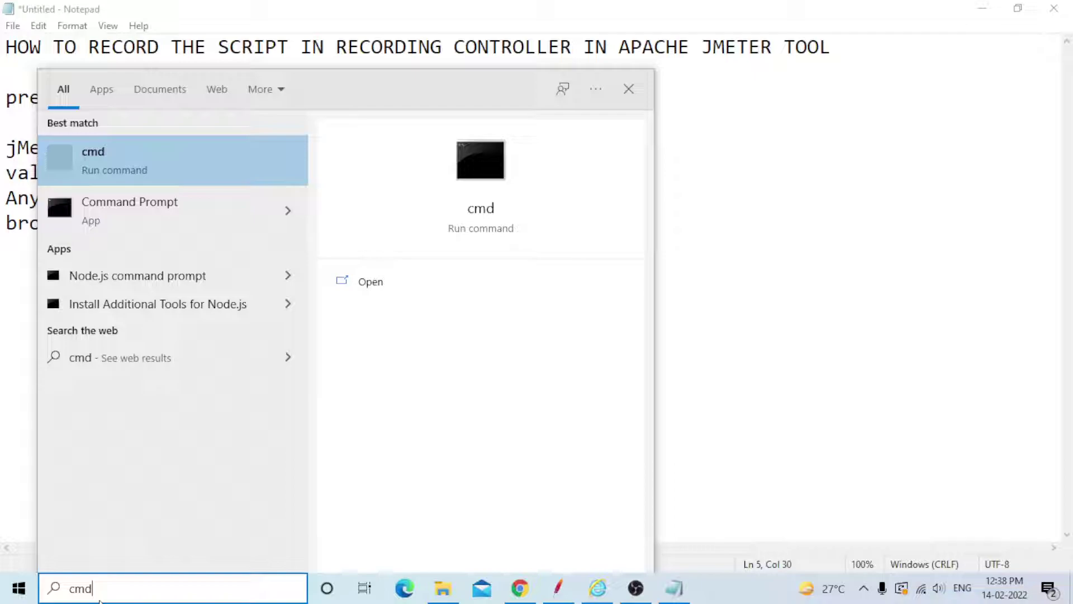
{"action": "key", "text": "Return"}
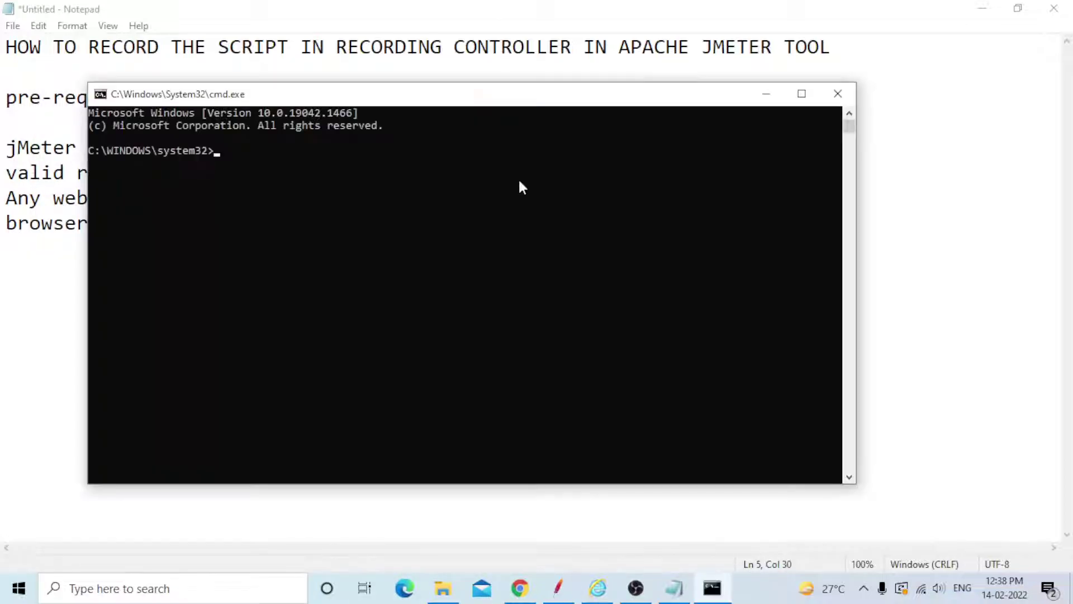
{"action": "type", "text": "java -version"}
{"action": "key", "text": "Return"}
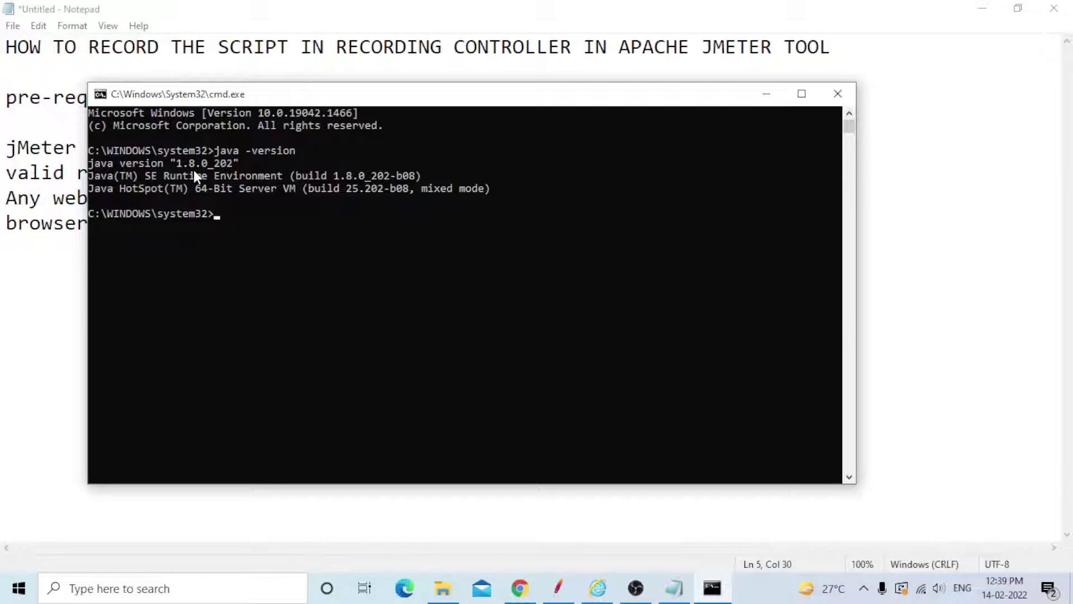
{"action": "left_click", "coordinate": [766, 93]}
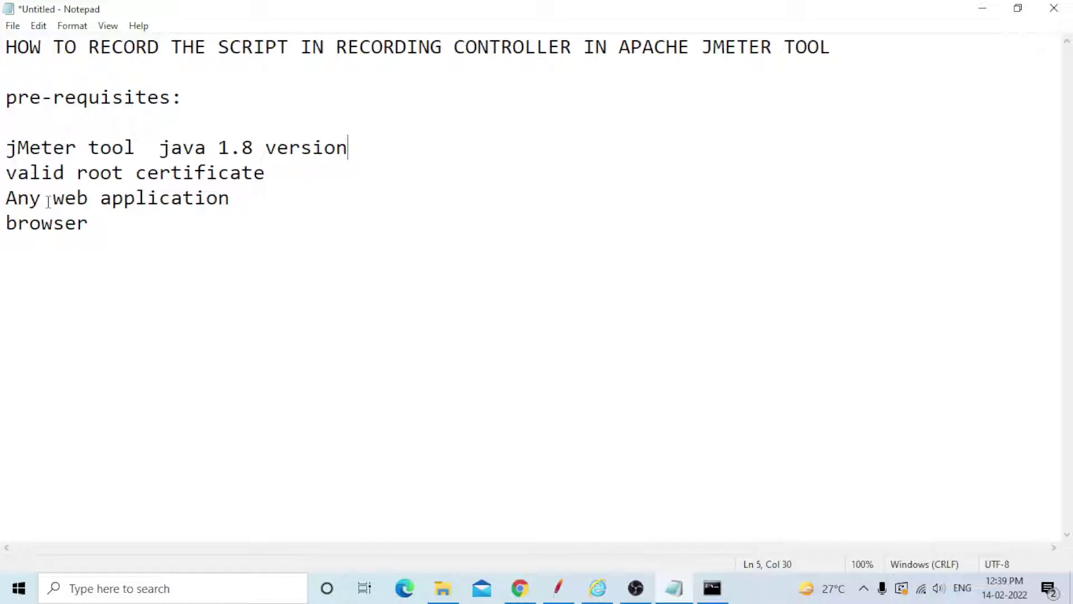
Show the ApacheJMeterTemporaryRootCA certificate in E:\apache-jmeter-5.4.1\apache-jmeter-5.4.1\bin in File Explorer.
{"action": "left_click", "coordinate": [573, 596]}
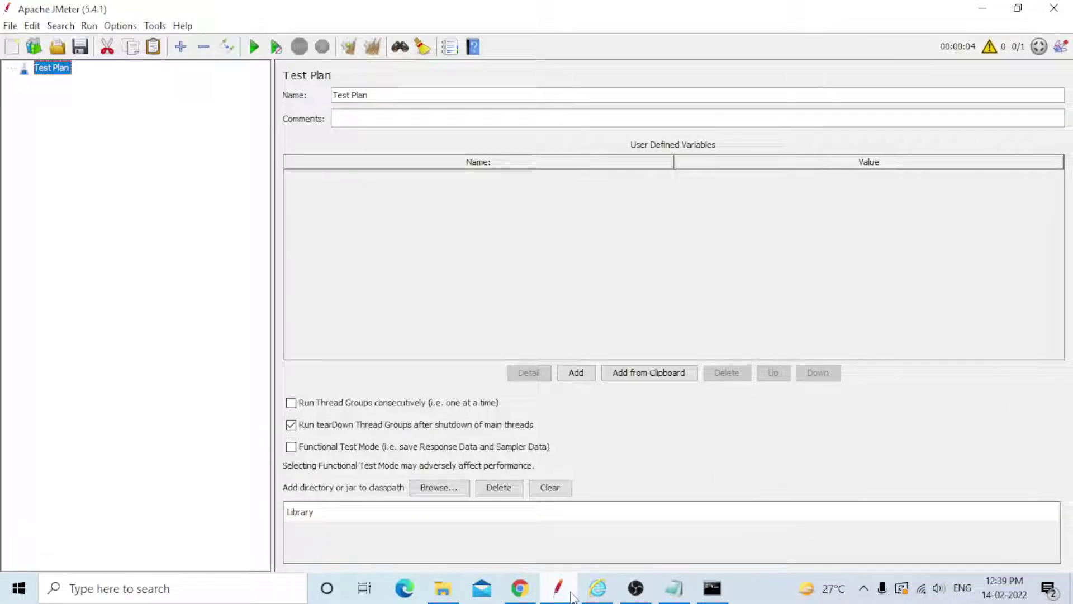
{"action": "left_click", "coordinate": [573, 596]}
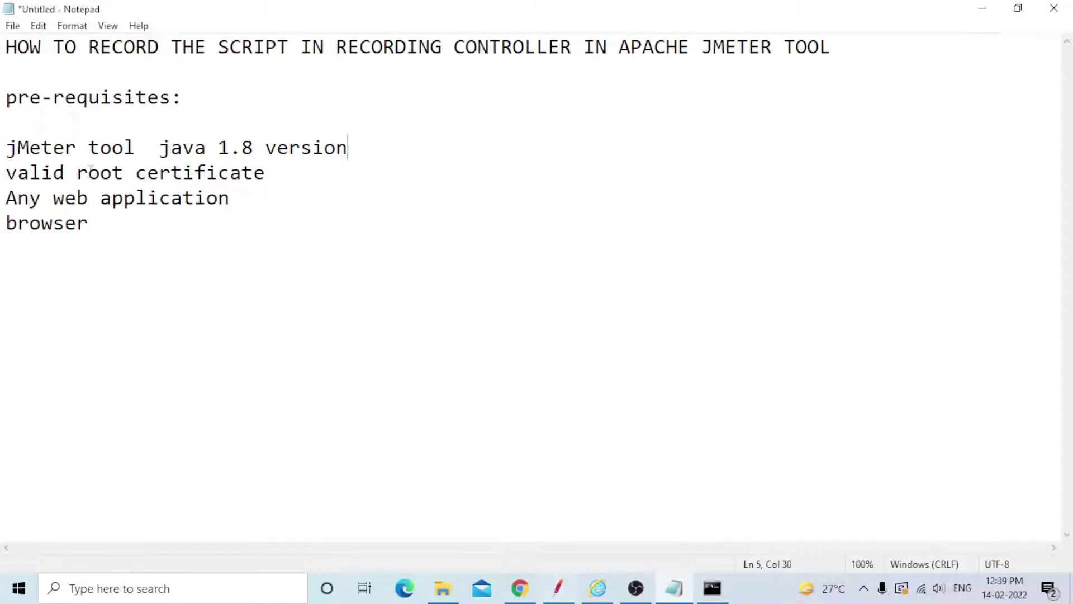
{"action": "left_click", "coordinate": [442, 595]}
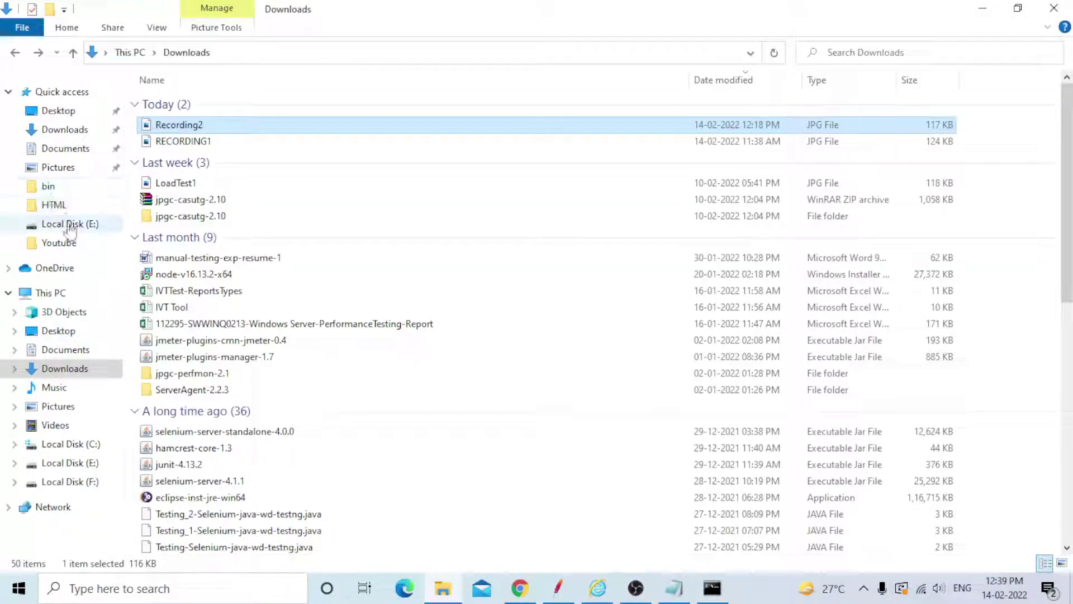
{"action": "left_click", "coordinate": [69, 225]}
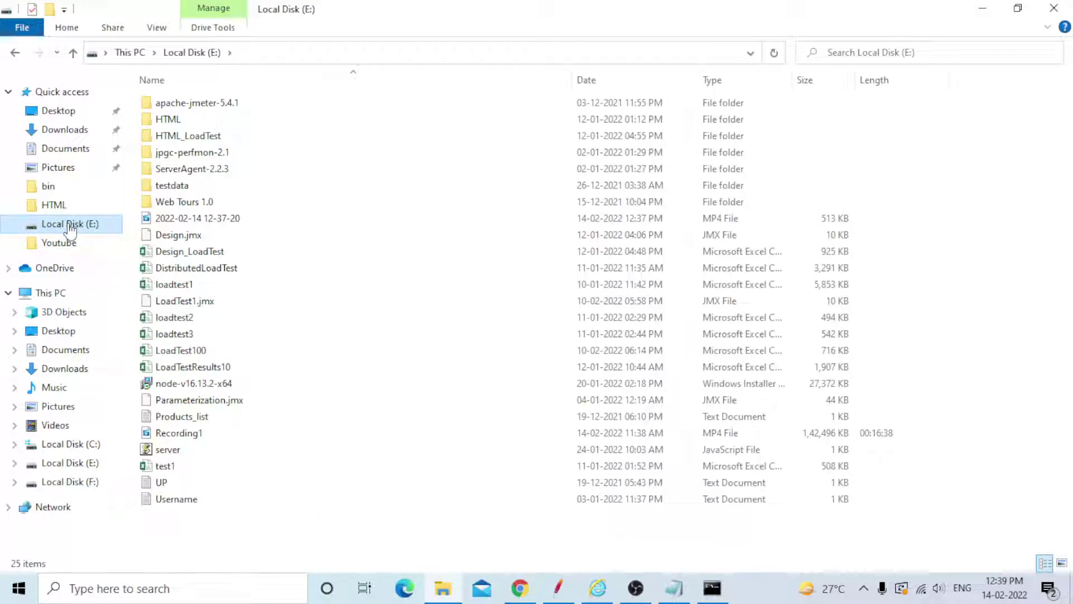
{"action": "double_click", "coordinate": [252, 107]}
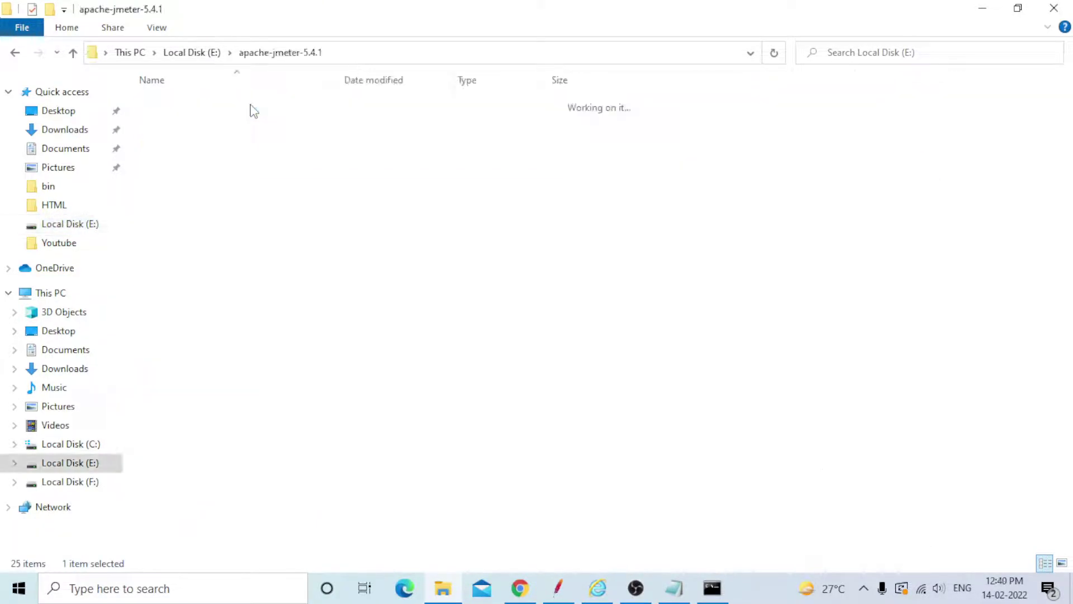
{"action": "double_click", "coordinate": [252, 106]}
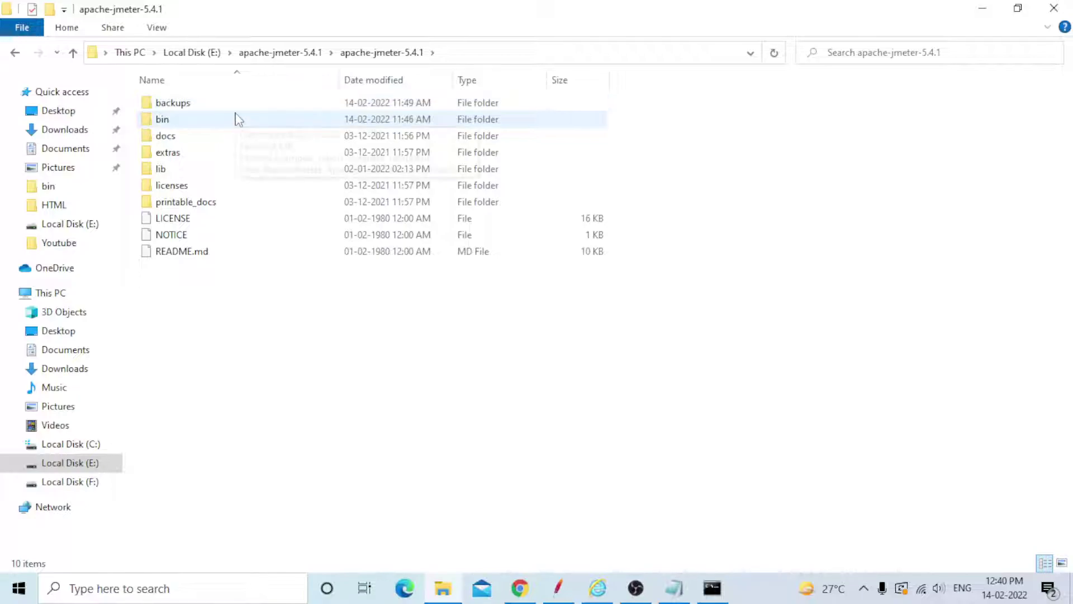
{"action": "double_click", "coordinate": [236, 119]}
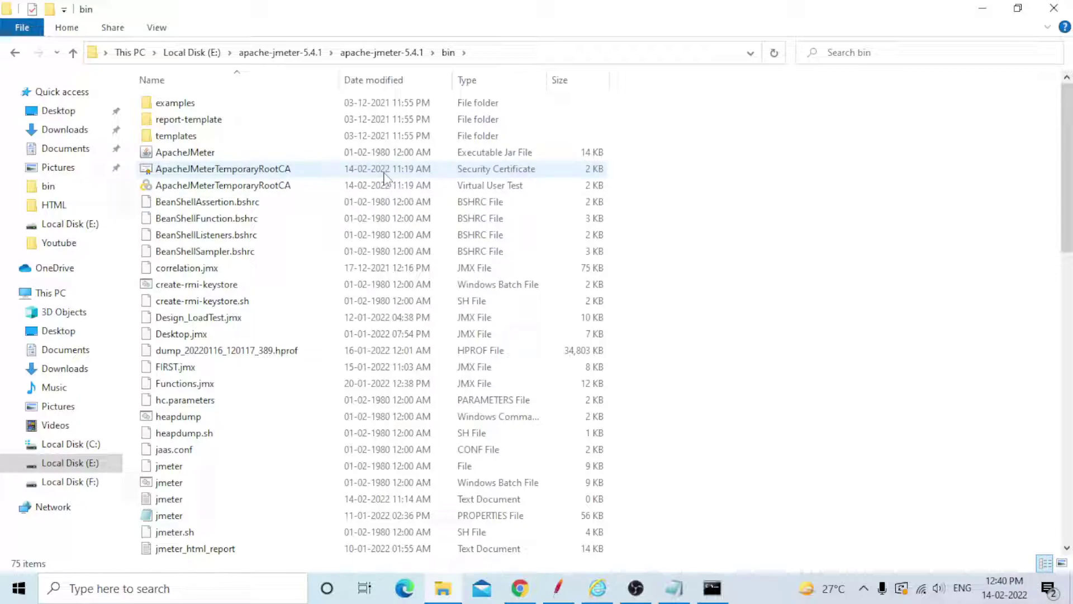
{"action": "left_click", "coordinate": [685, 596]}
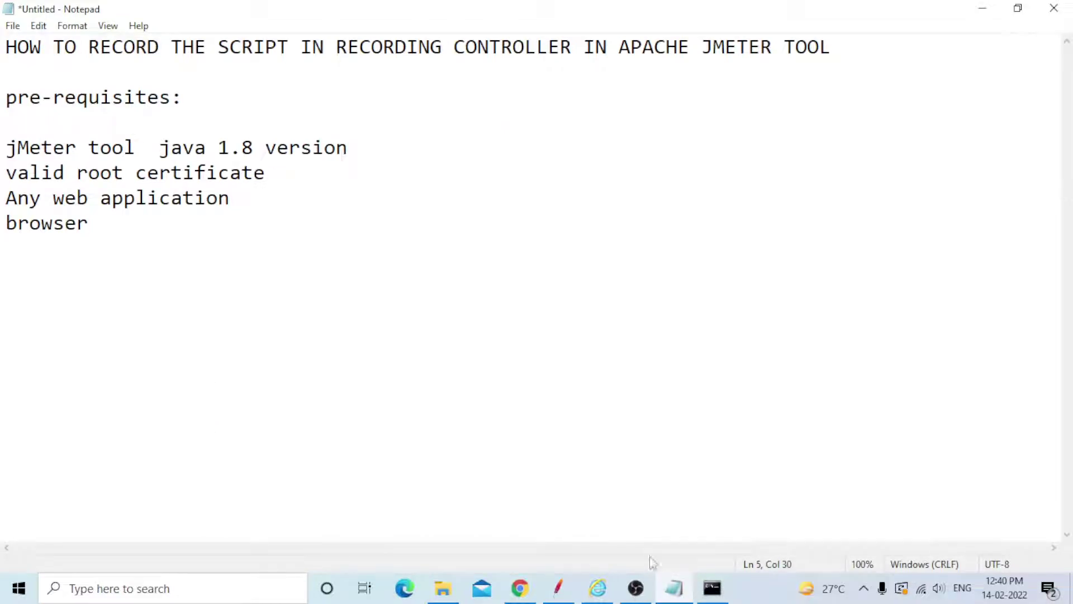
Reload the JPetStore Demo catalog at petstore.octoperf.com in Internet Explorer.
{"action": "left_click", "coordinate": [614, 592]}
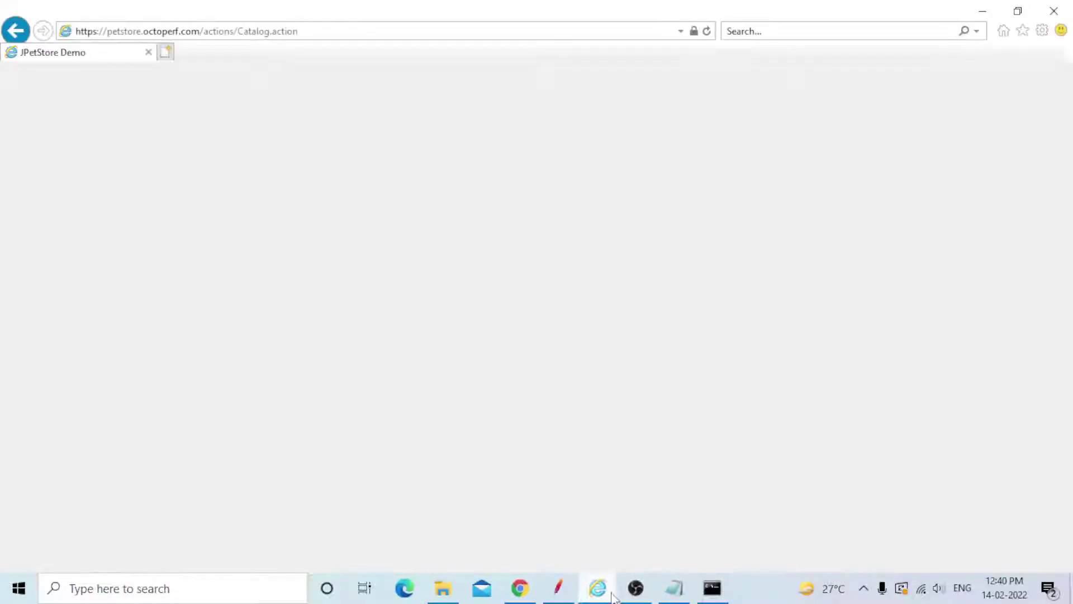
{"action": "left_click", "coordinate": [321, 33]}
{"action": "left_click", "coordinate": [324, 32]}
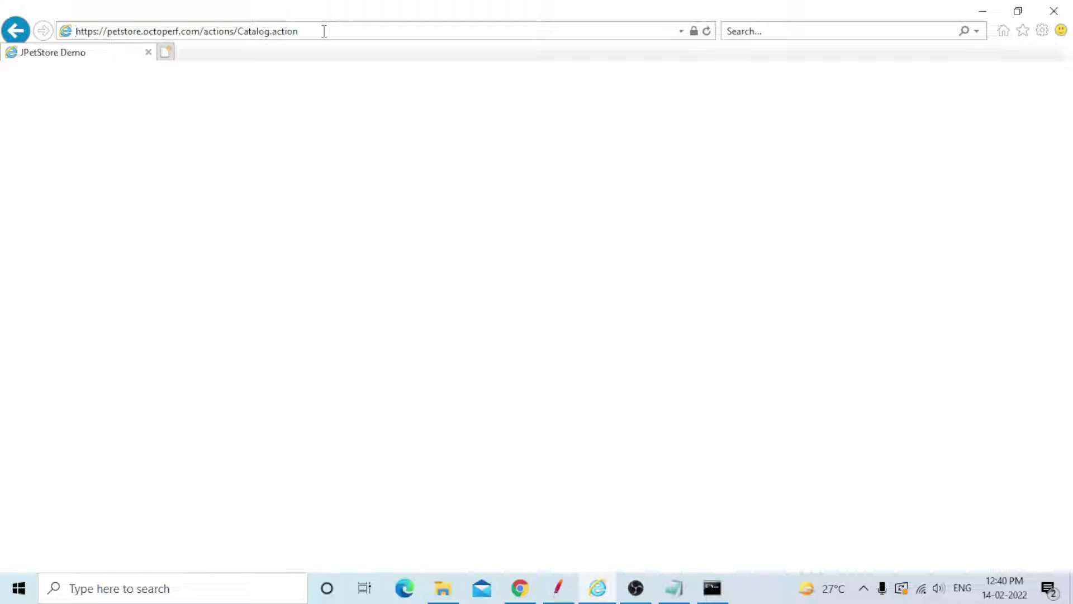
{"action": "key", "text": "Return"}
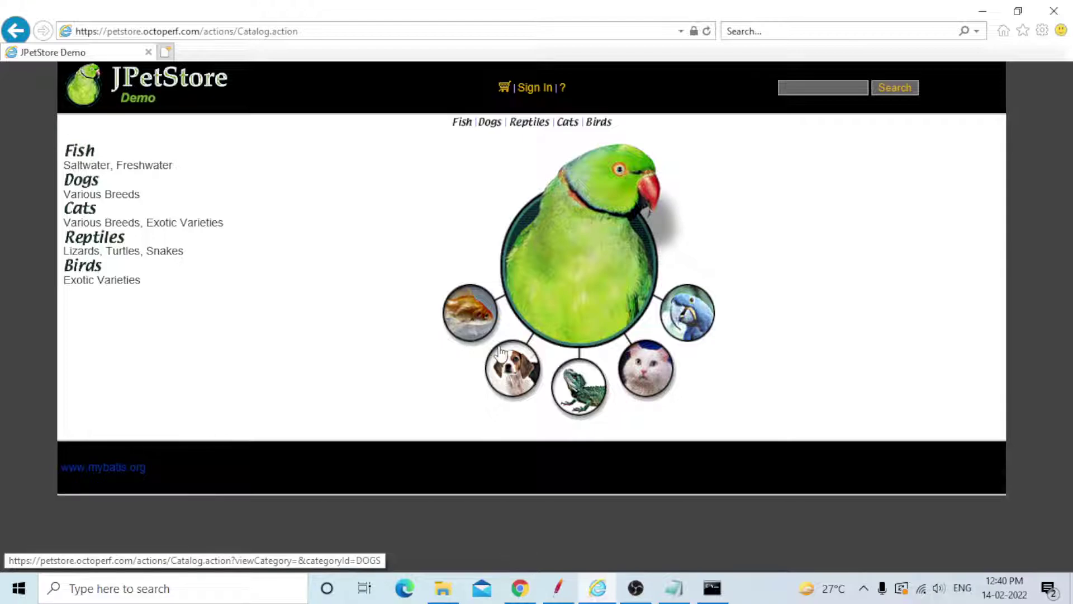
{"action": "left_click", "coordinate": [673, 589]}
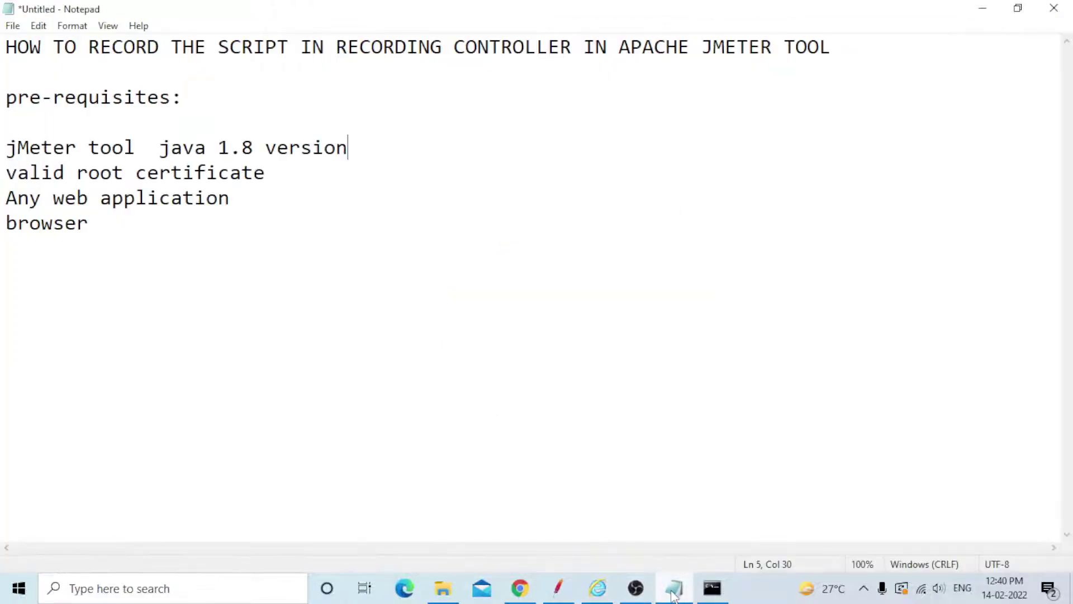
{"action": "left_click", "coordinate": [674, 596]}
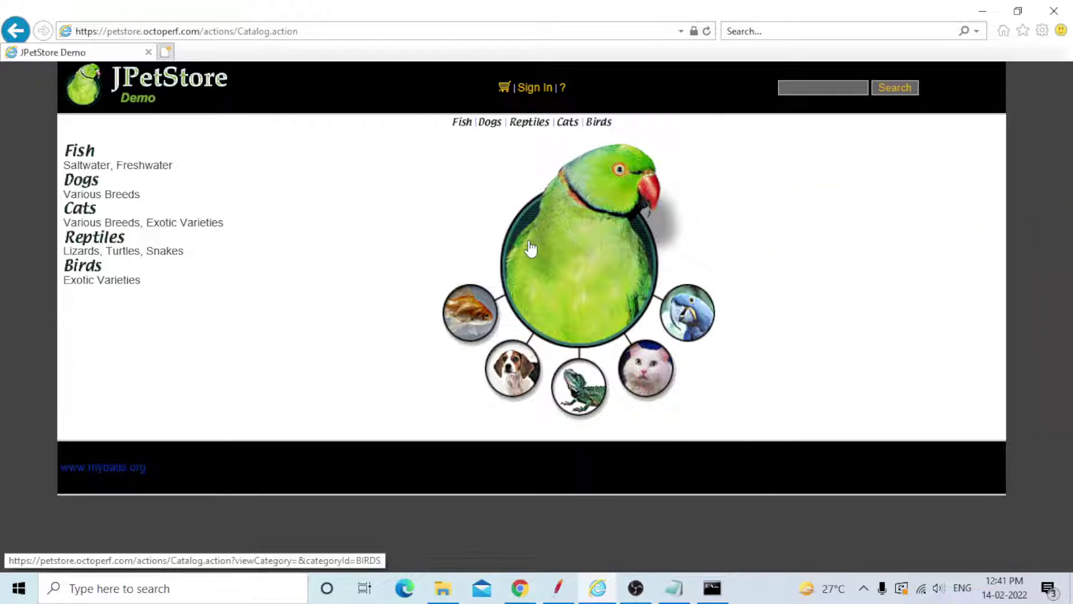
Clear all Action Center notifications and bring up JMeter's empty Test Plan.
{"action": "left_click", "coordinate": [1048, 587]}
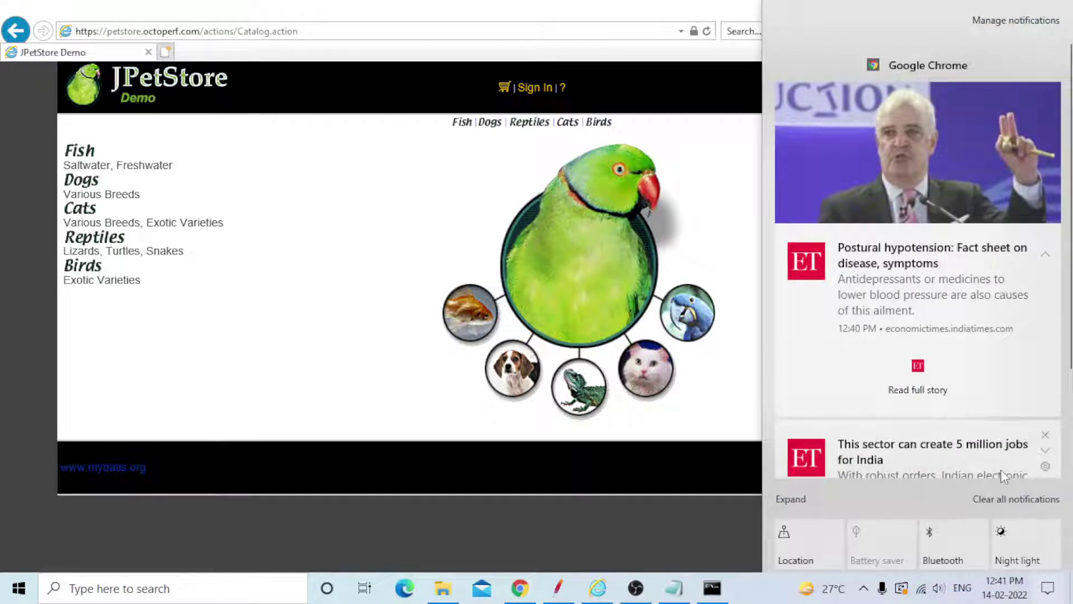
{"action": "left_click", "coordinate": [1011, 502]}
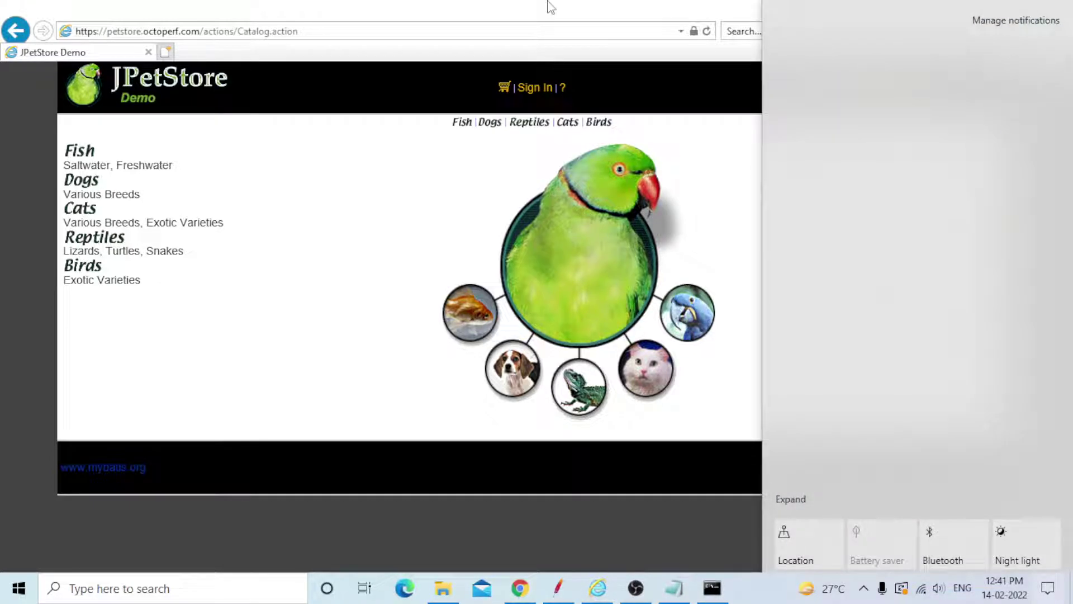
{"action": "left_click", "coordinate": [551, 6]}
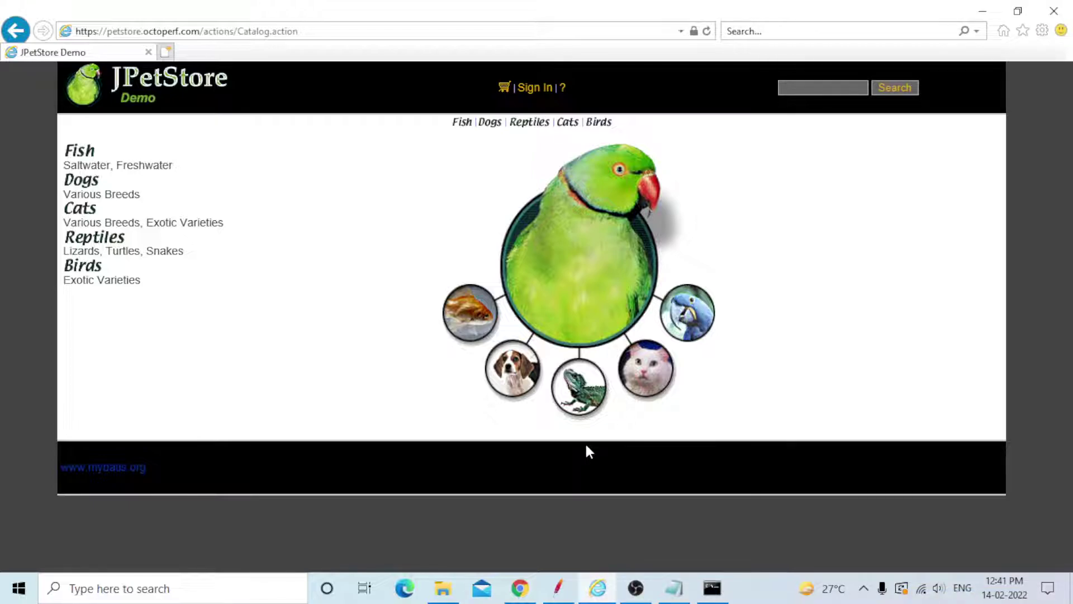
{"action": "left_click", "coordinate": [559, 592]}
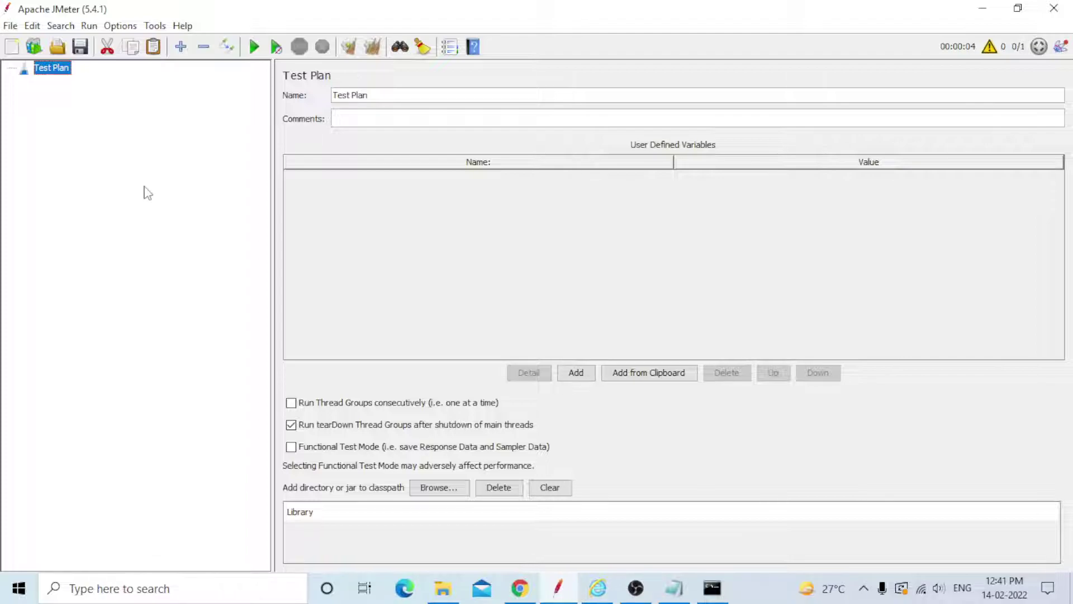
Add an HTTP Cookie Manager and an HTTP Cache Manager to the Test Plan.
{"action": "right_click", "coordinate": [60, 72]}
{"action": "mouse_move", "coordinate": [223, 77]}
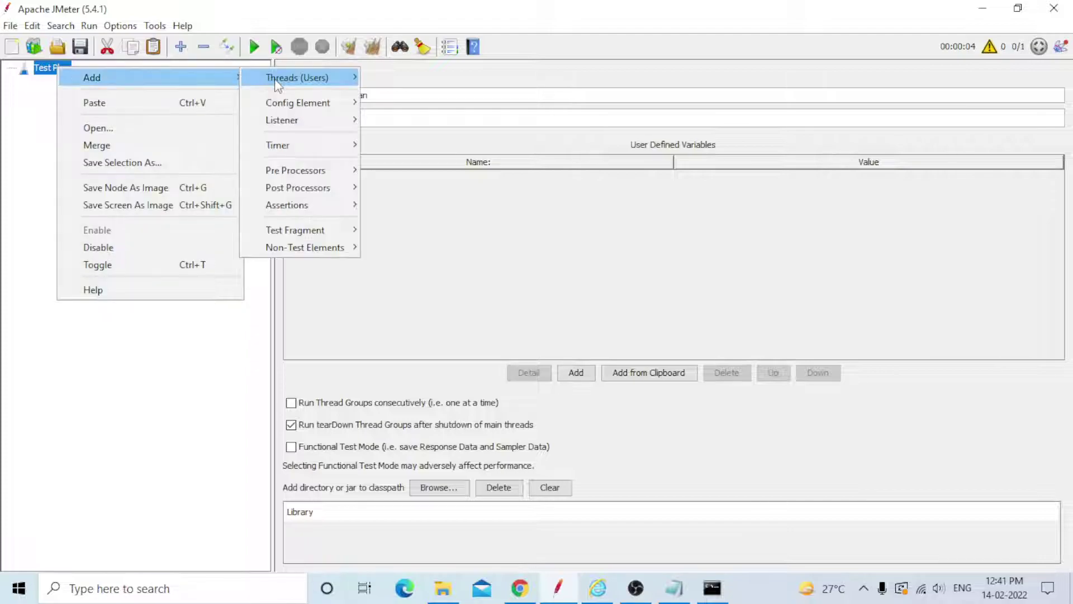
{"action": "mouse_move", "coordinate": [275, 78]}
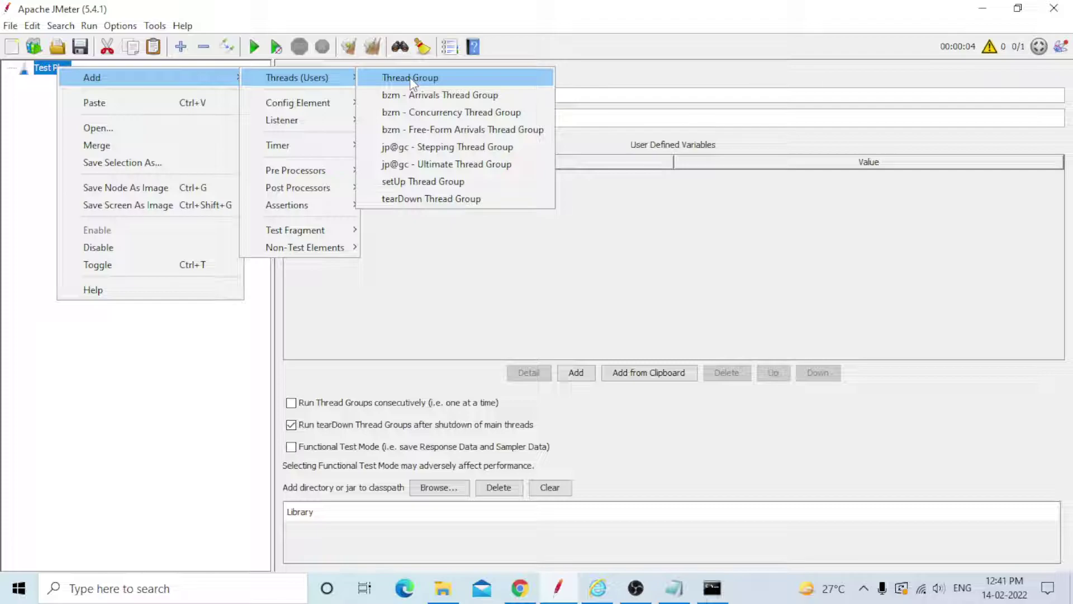
{"action": "mouse_move", "coordinate": [302, 109]}
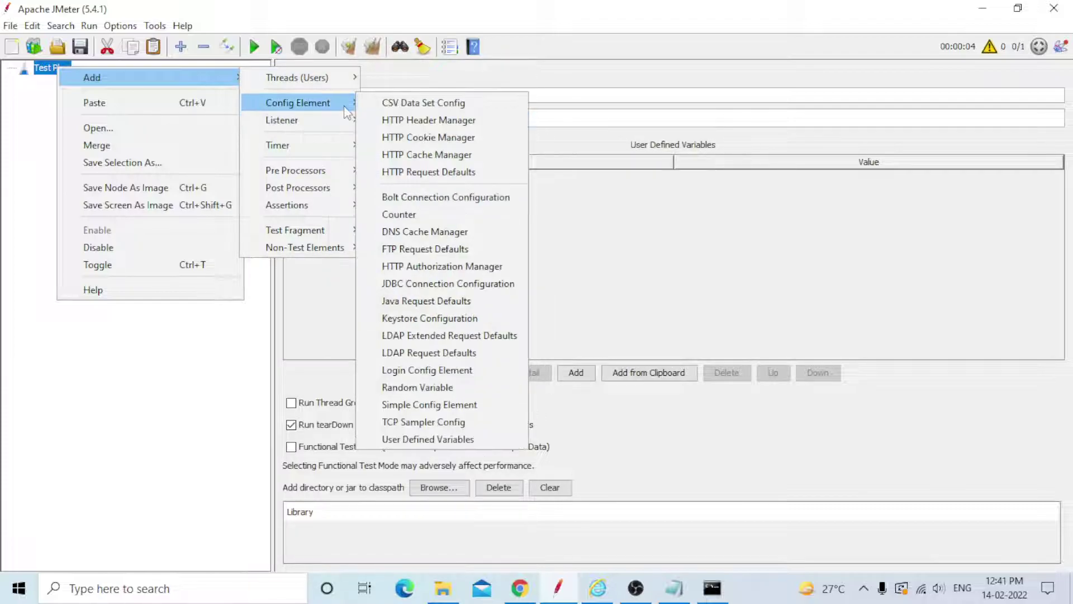
{"action": "left_click", "coordinate": [439, 137]}
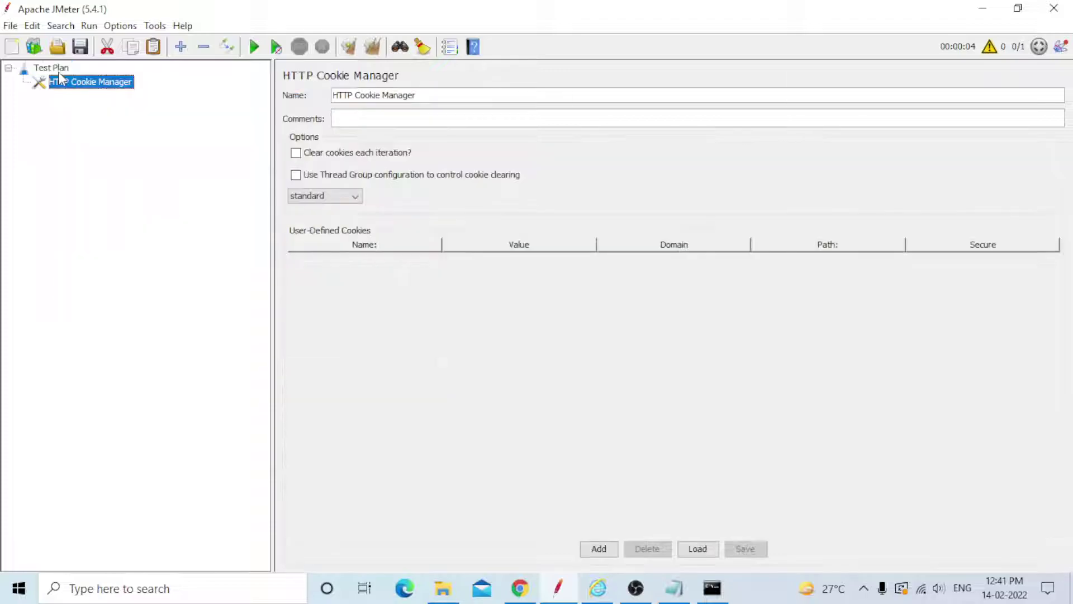
{"action": "left_click", "coordinate": [60, 71]}
{"action": "right_click", "coordinate": [60, 71]}
{"action": "mouse_move", "coordinate": [100, 79]}
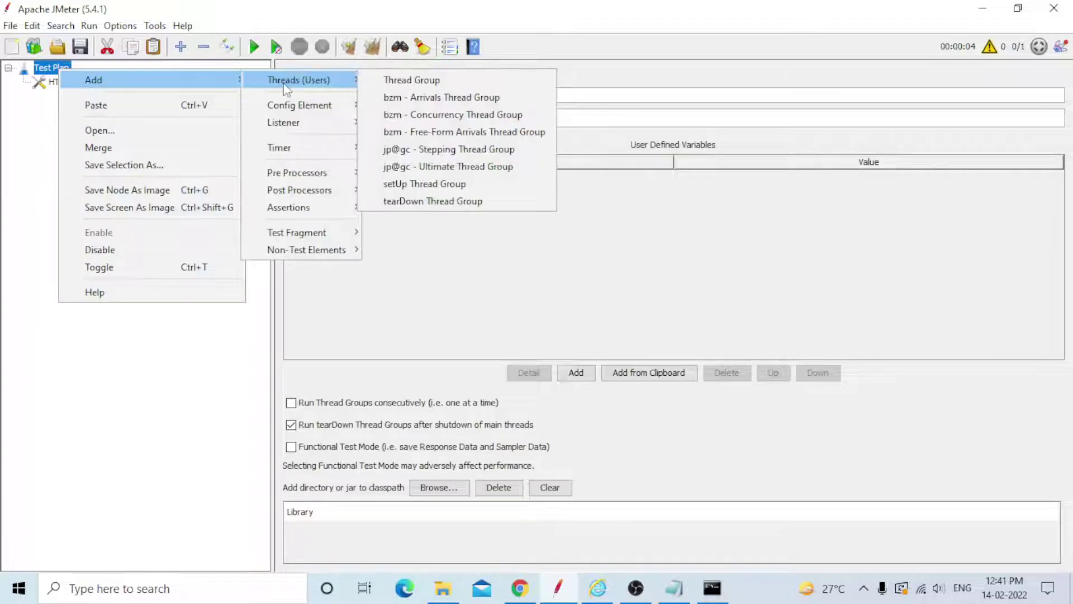
{"action": "mouse_move", "coordinate": [285, 109]}
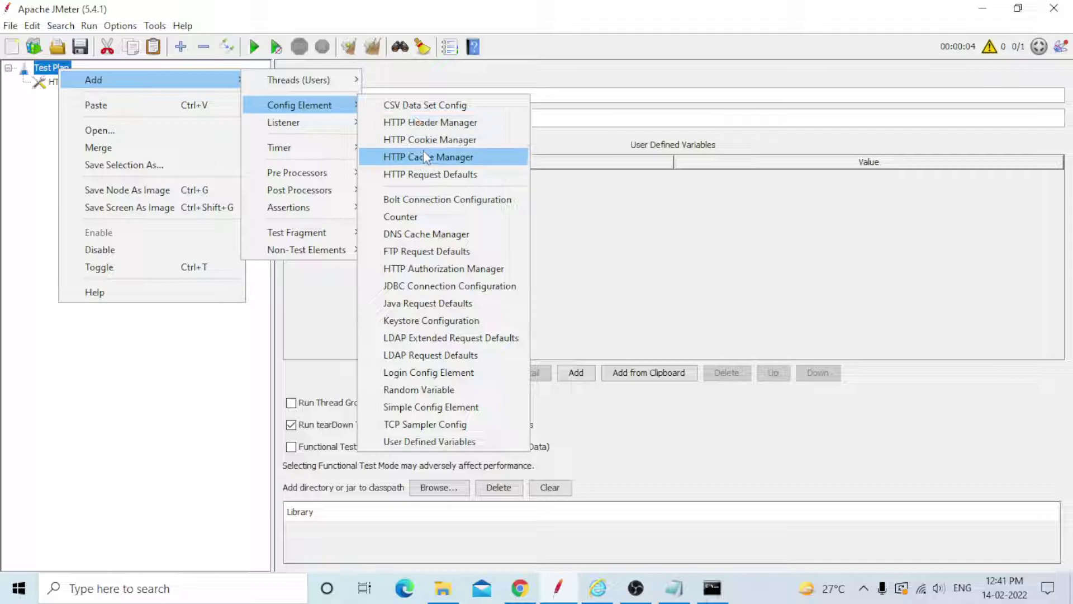
{"action": "left_click", "coordinate": [425, 156]}
Set the Cookie Manager and Cache Manager to clear each iteration.
{"action": "left_click", "coordinate": [60, 83]}
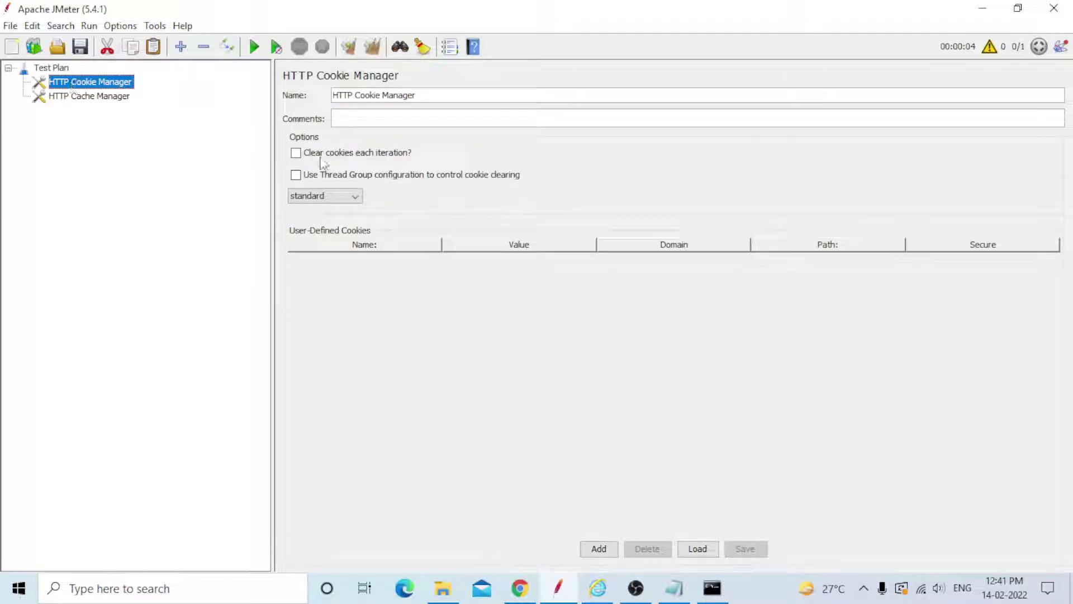
{"action": "left_click", "coordinate": [295, 155]}
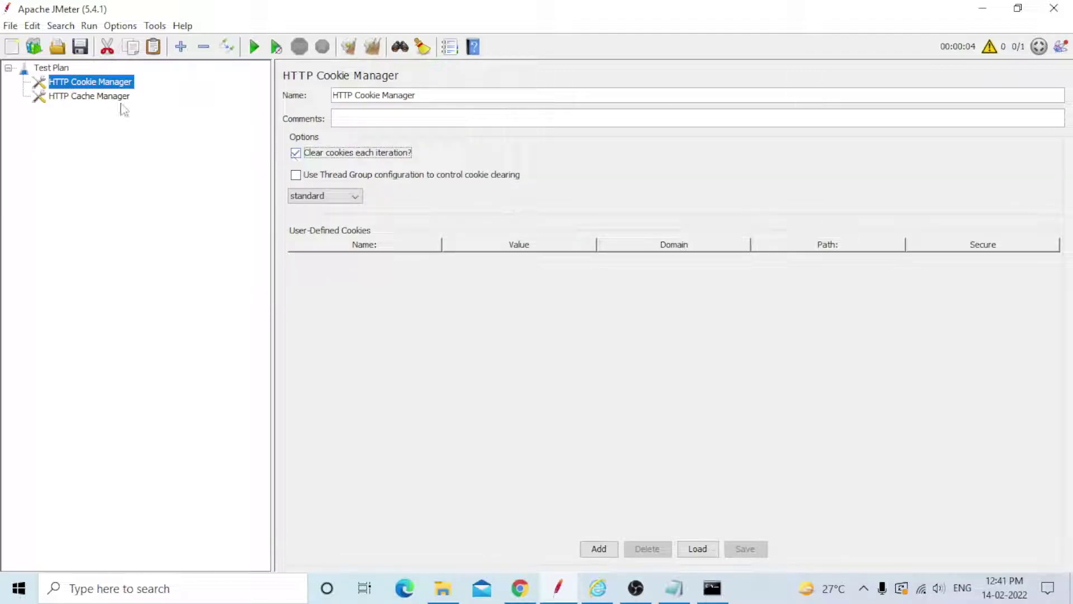
{"action": "left_click", "coordinate": [89, 96]}
{"action": "left_click", "coordinate": [291, 140]}
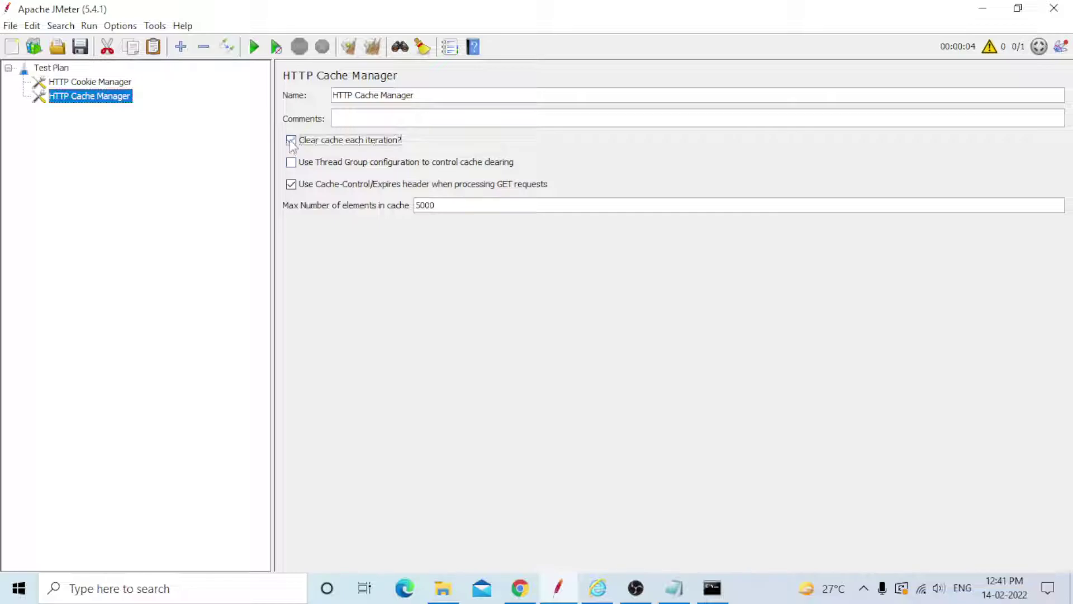
{"action": "left_click", "coordinate": [63, 70]}
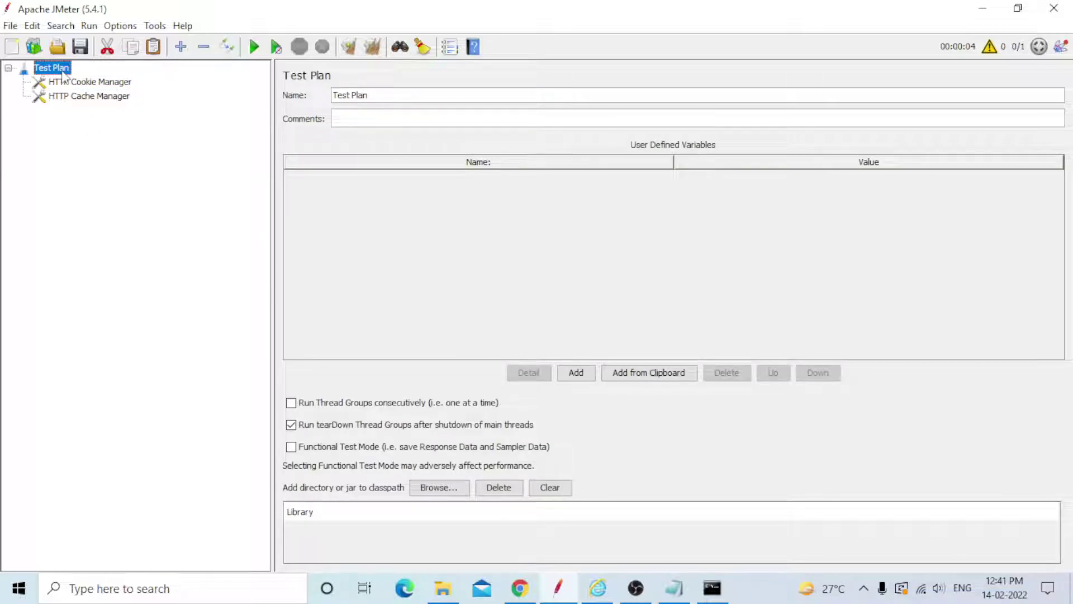
Add a Thread Group to the Test Plan with a Recording Controller inside it.
{"action": "right_click", "coordinate": [63, 71]}
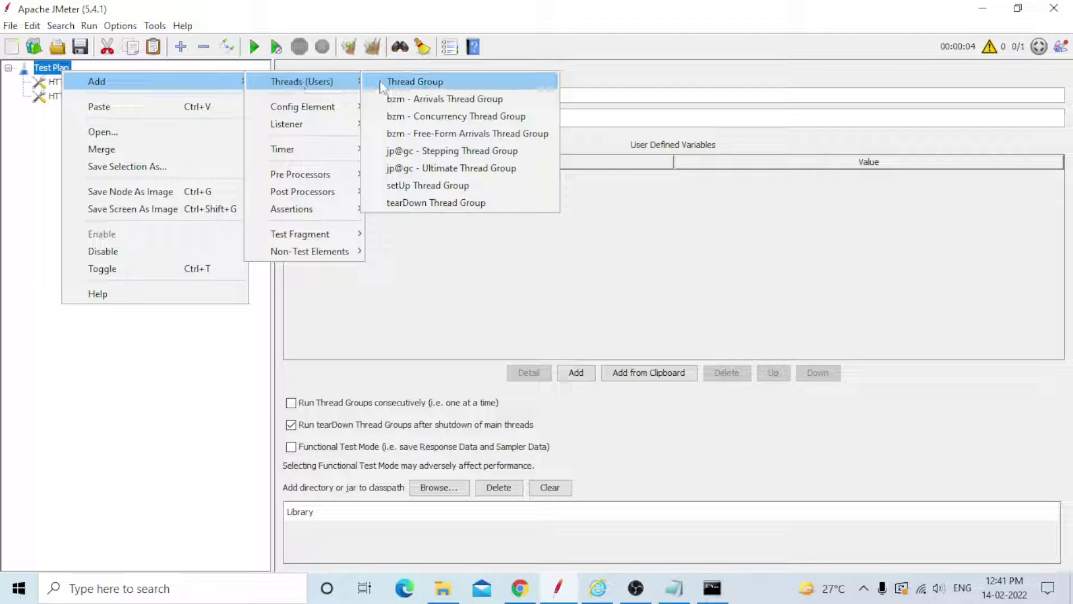
{"action": "left_click", "coordinate": [381, 82]}
{"action": "right_click", "coordinate": [72, 112]}
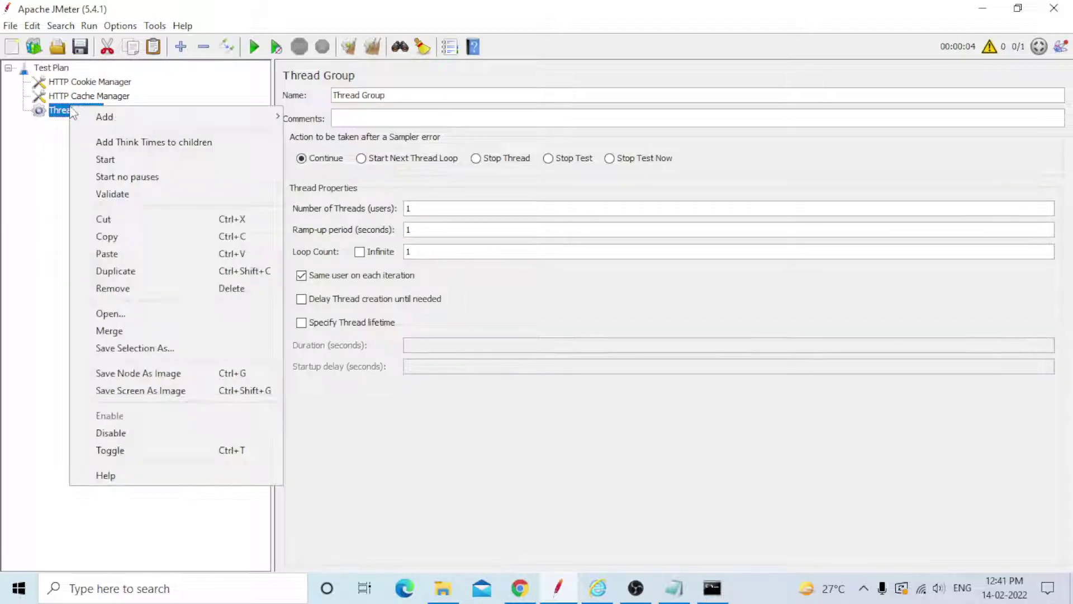
{"action": "mouse_move", "coordinate": [120, 116]}
{"action": "mouse_move", "coordinate": [327, 143]}
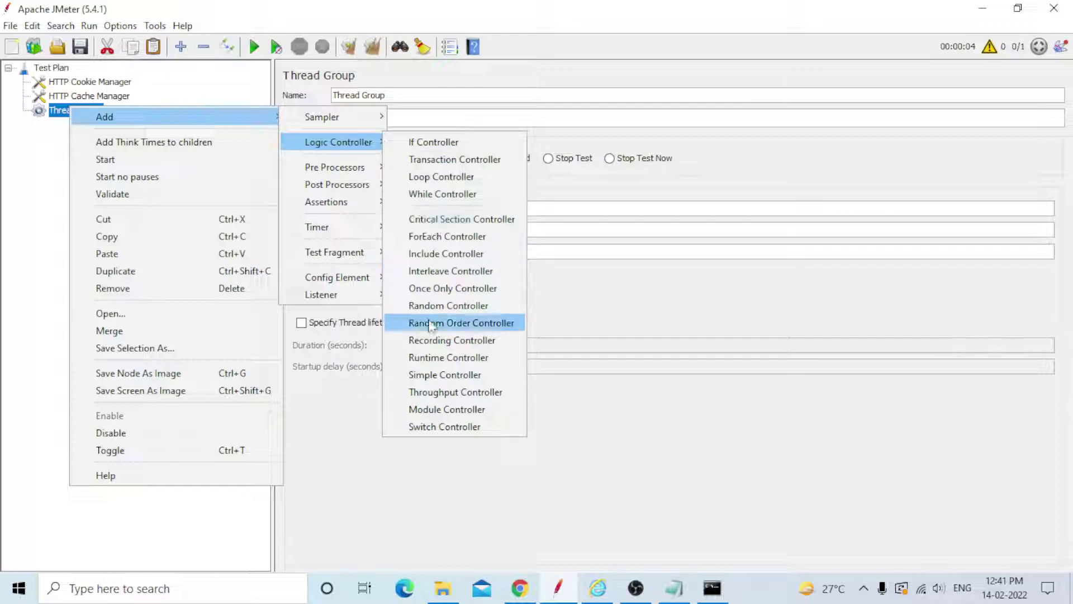
{"action": "left_click", "coordinate": [425, 341]}
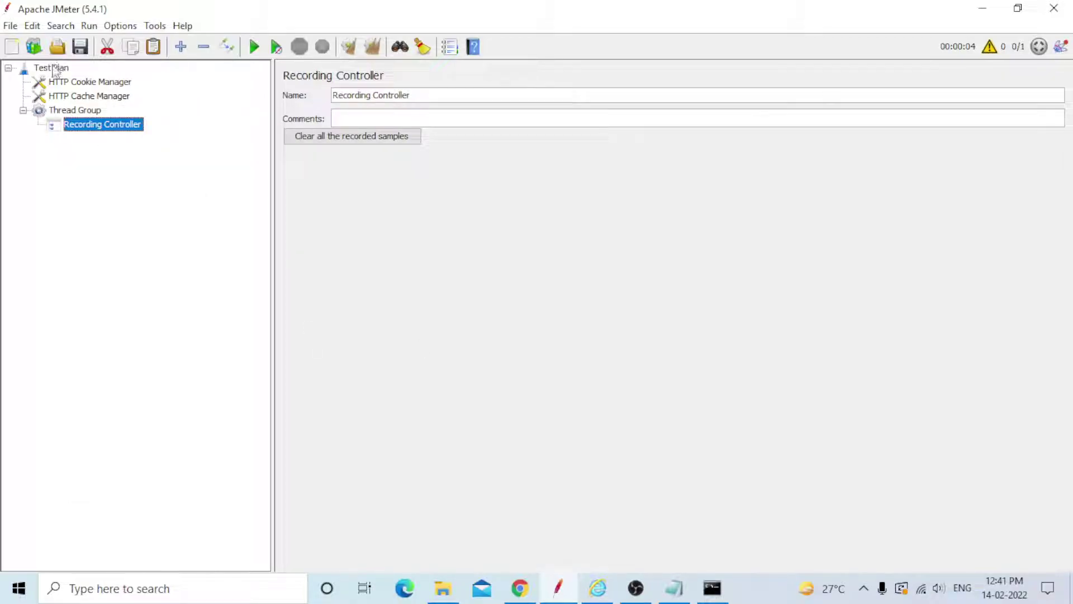
Add a View Results Tree listener to the Thread Group.
{"action": "left_click", "coordinate": [66, 114]}
{"action": "right_click", "coordinate": [67, 111]}
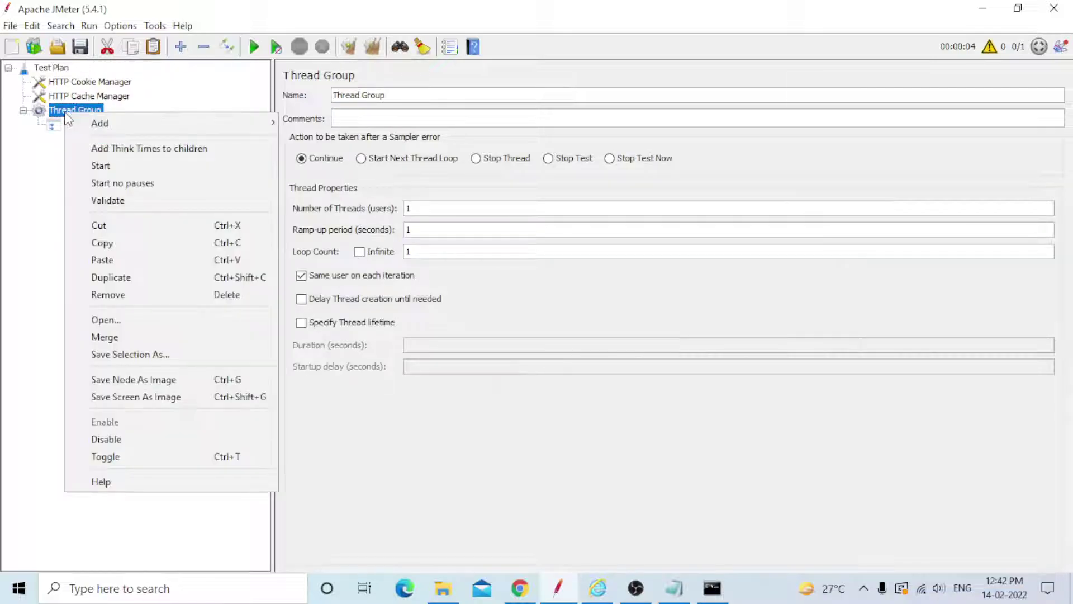
{"action": "mouse_move", "coordinate": [176, 124]}
{"action": "mouse_move", "coordinate": [322, 300]}
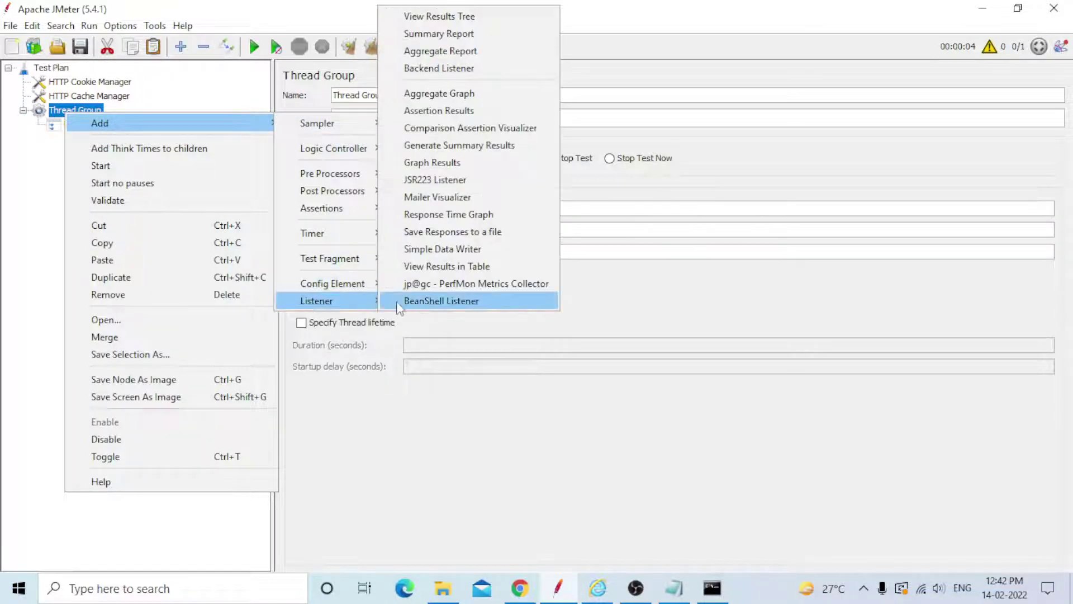
{"action": "left_click", "coordinate": [434, 21]}
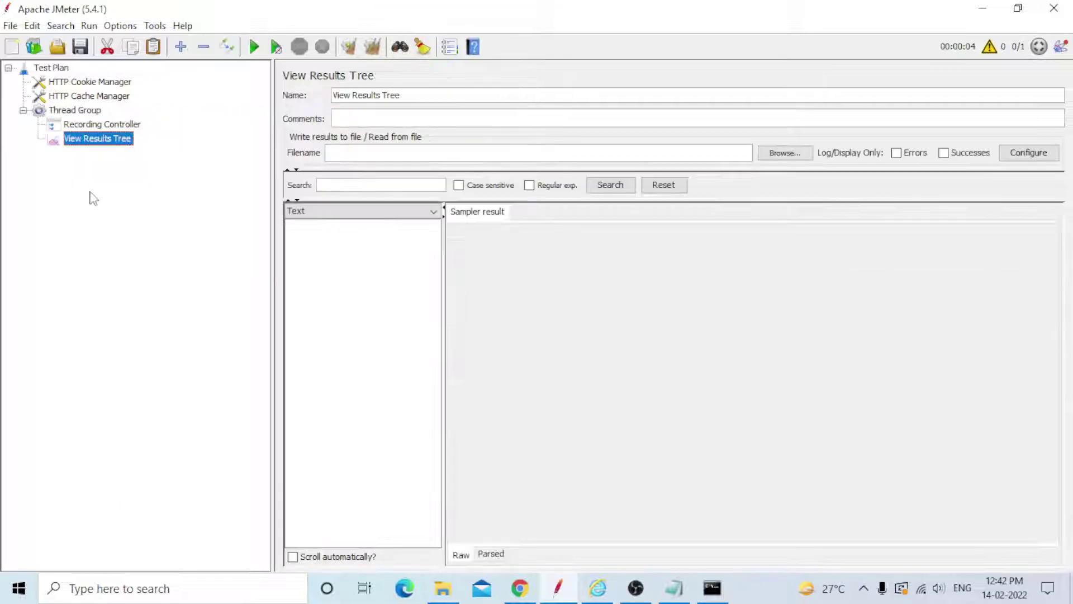
Add an HTTP(S) Test Script Recorder to the Test Plan.
{"action": "left_click", "coordinate": [65, 70]}
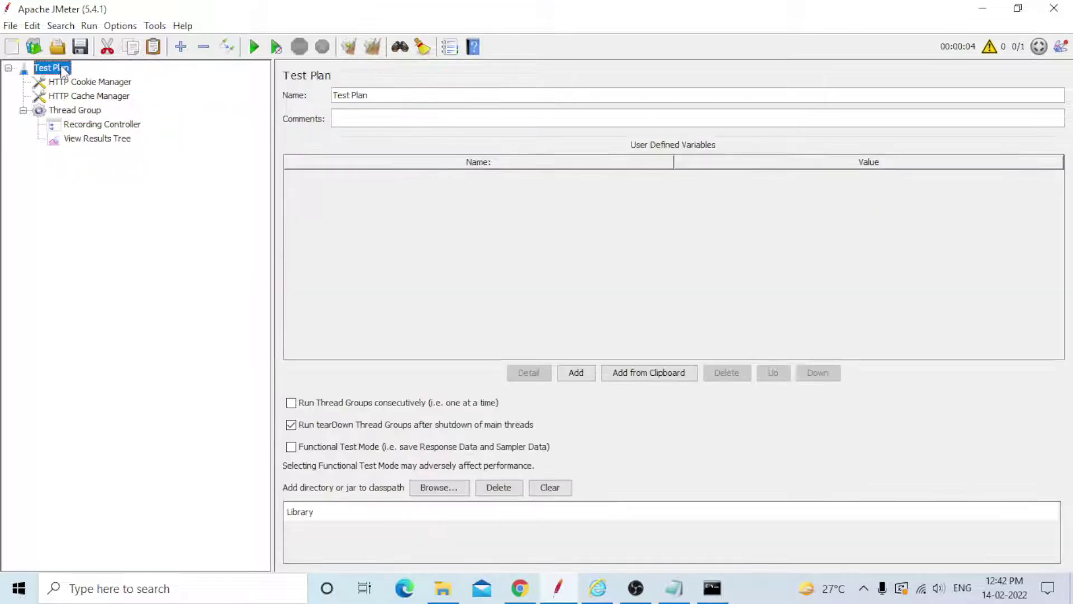
{"action": "right_click", "coordinate": [63, 67]}
{"action": "mouse_move", "coordinate": [341, 249]}
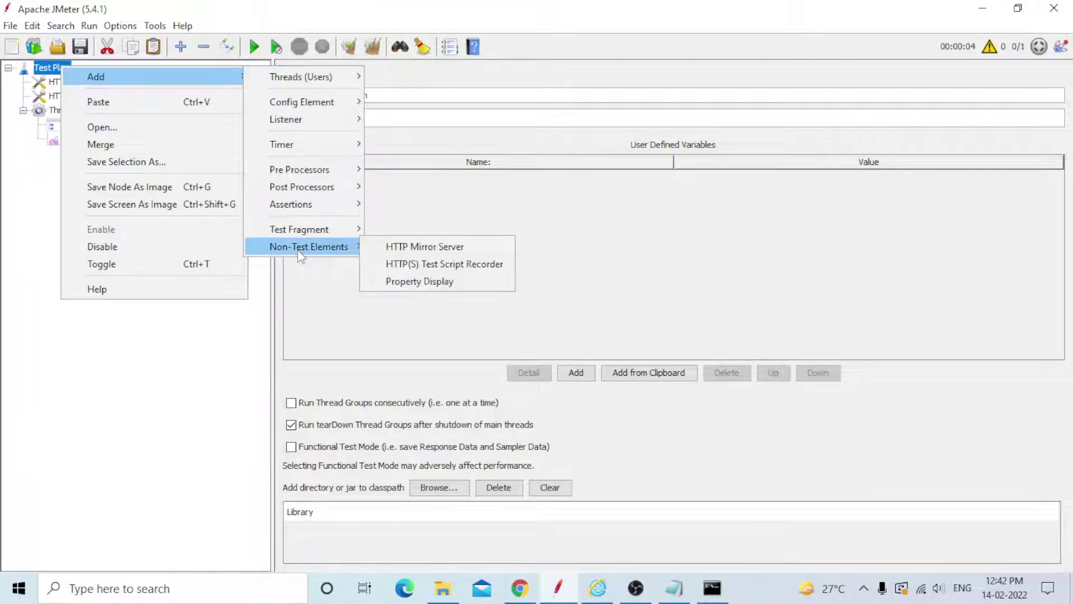
{"action": "left_click", "coordinate": [419, 264]}
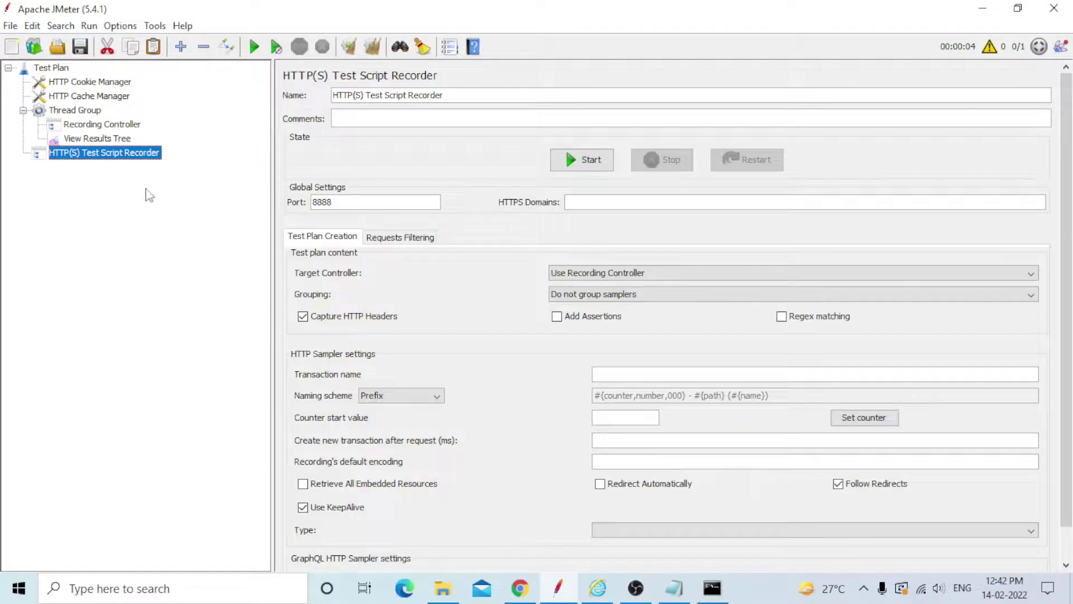
Set the recorder port to 8080 and target Thread Group > Recording Controller.
{"action": "left_click", "coordinate": [335, 202]}
{"action": "key", "text": "BackSpace"}
{"action": "key", "text": "BackSpace"}
{"action": "key", "text": "BackSpace"}
{"action": "key", "text": "BackSpace"}
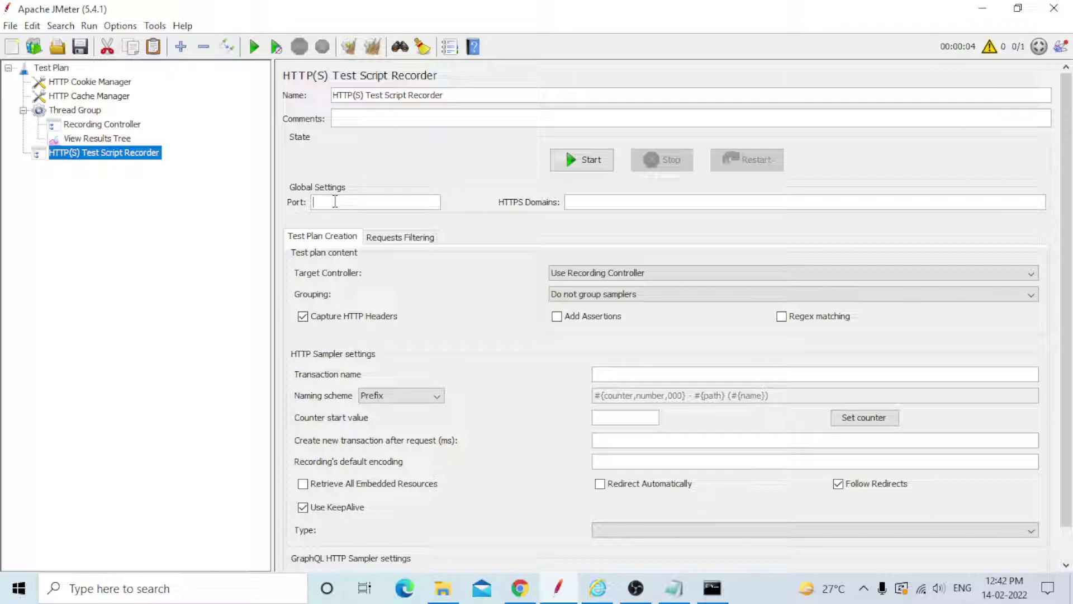
{"action": "type", "text": "8080"}
{"action": "left_click", "coordinate": [622, 273]}
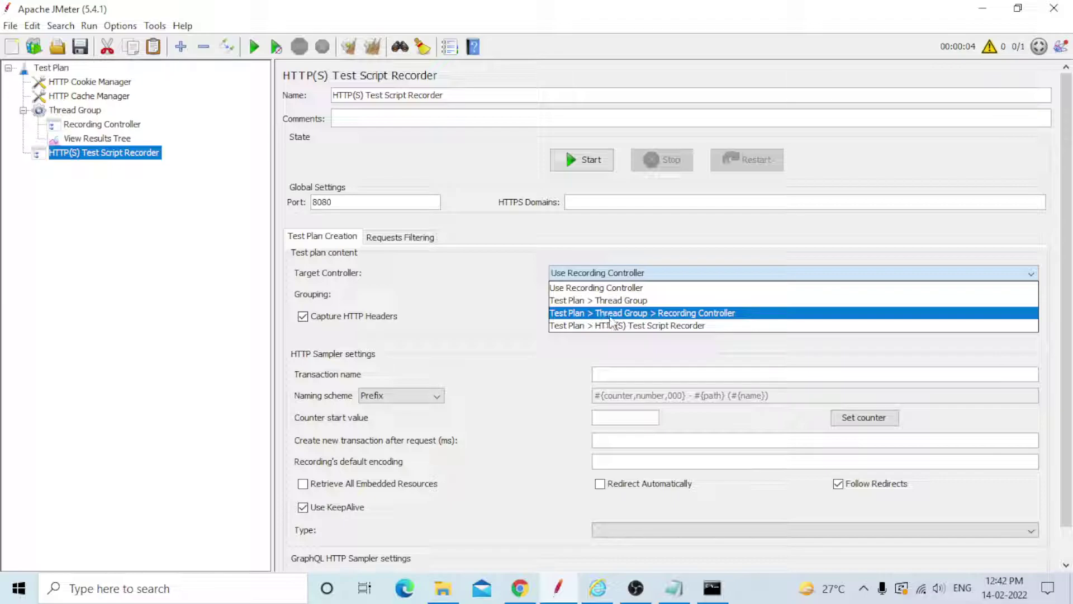
{"action": "left_click", "coordinate": [675, 314]}
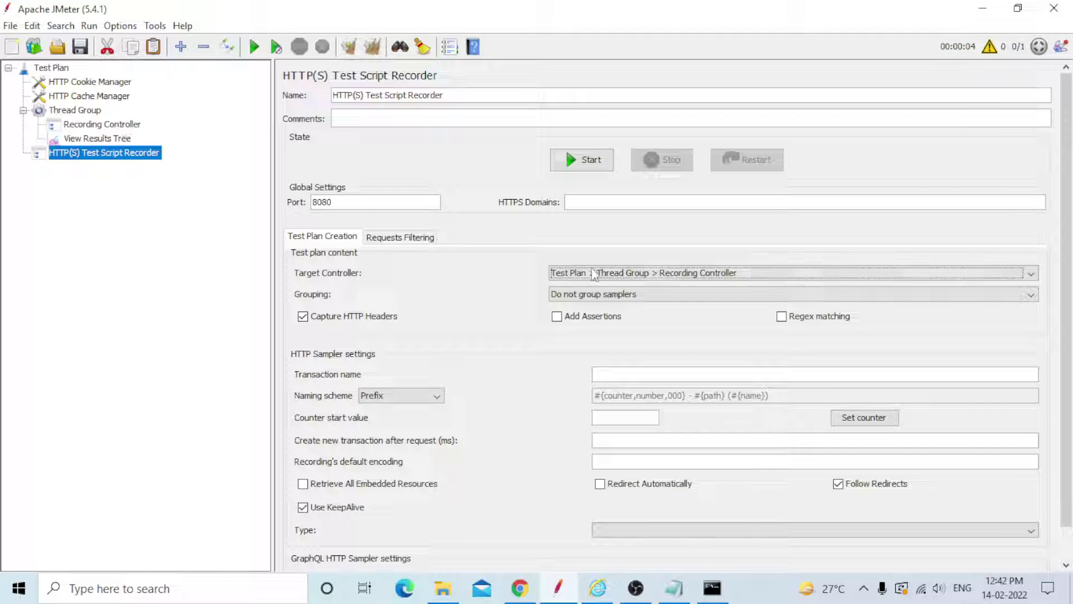
{"action": "left_click", "coordinate": [676, 299]}
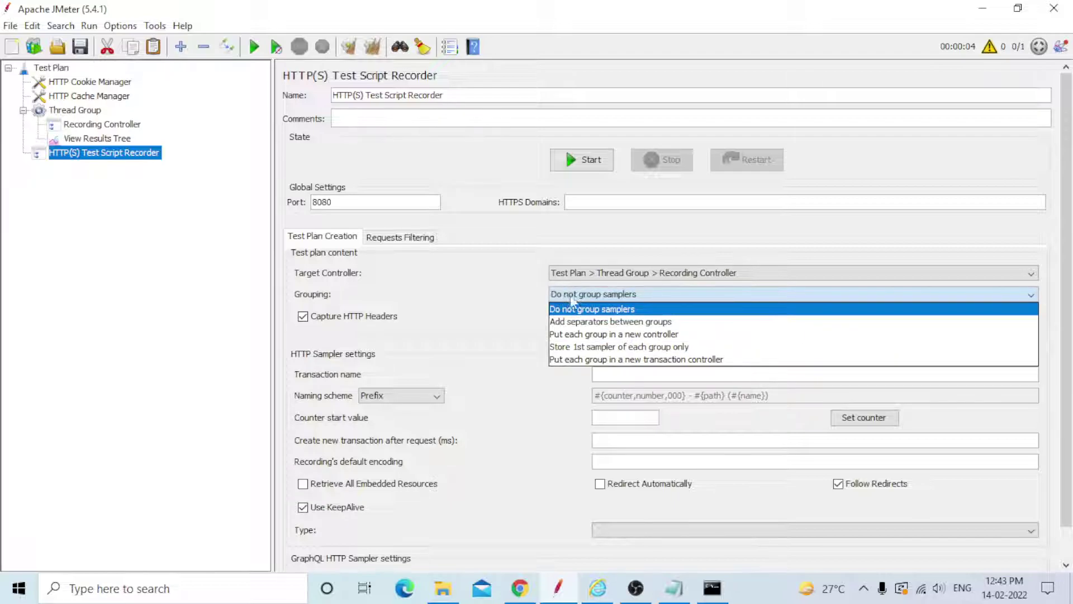
{"action": "left_click", "coordinate": [528, 297]}
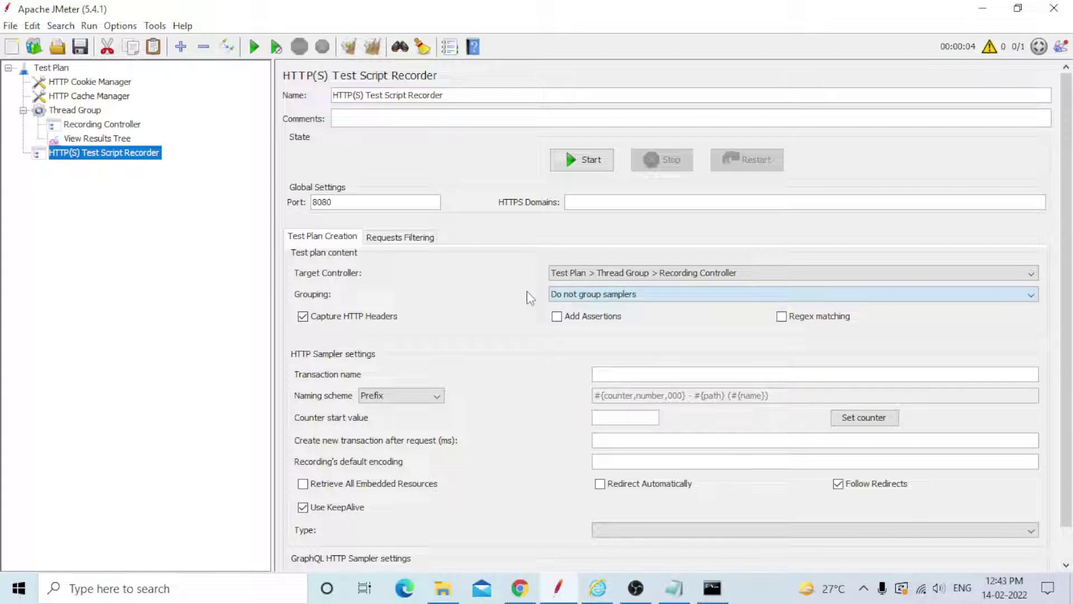
{"action": "scroll", "coordinate": [531, 298], "scroll_direction": "down", "scroll_amount": 3}
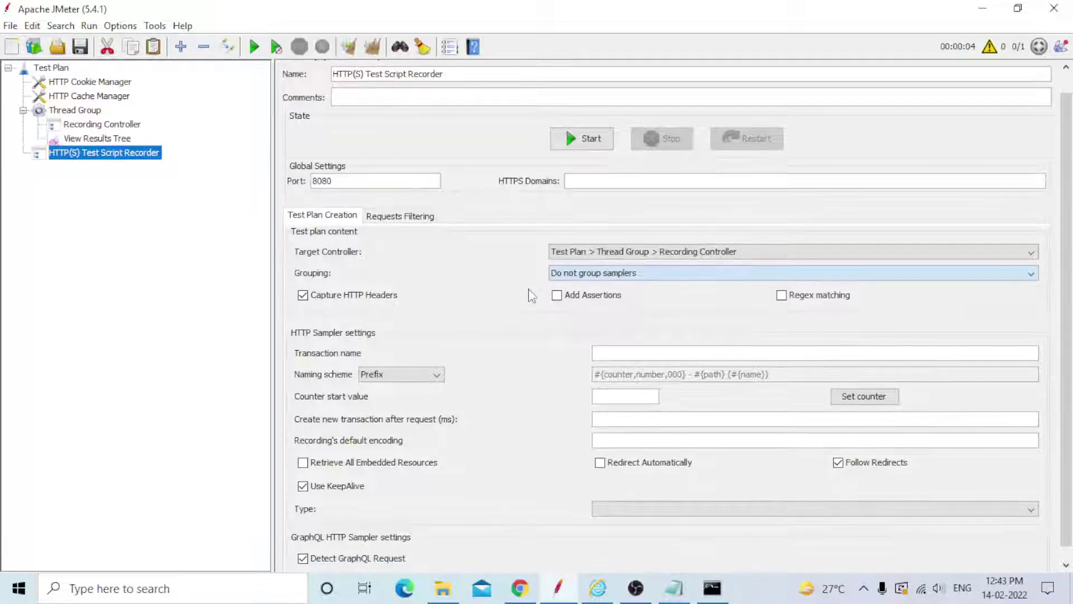
{"action": "scroll", "coordinate": [530, 297], "scroll_direction": "up", "scroll_amount": 1}
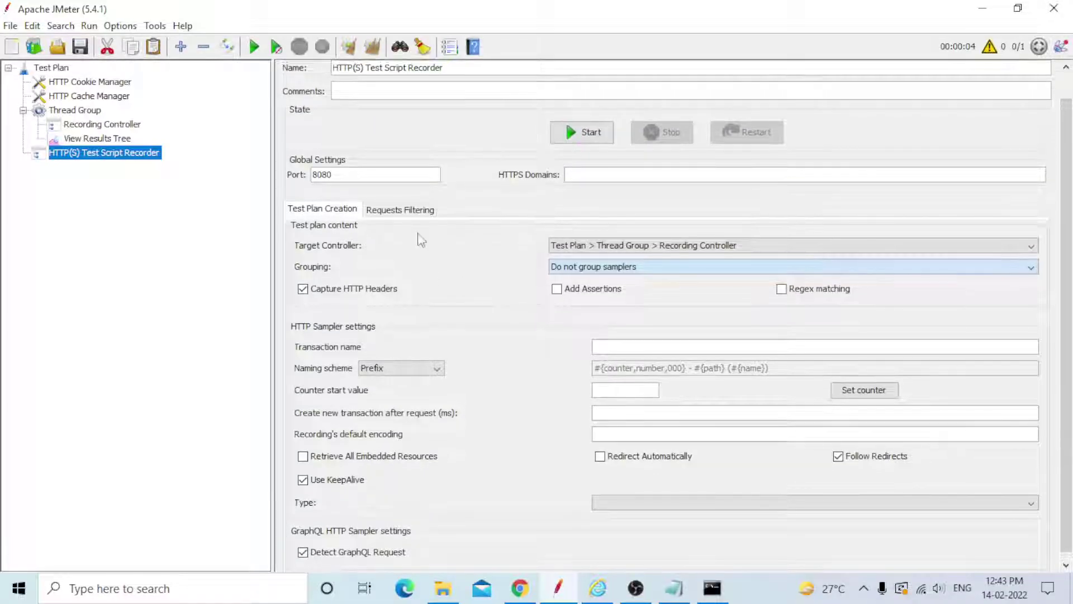
Add the suggested static-file excludes on the recorder's Requests Filtering tab.
{"action": "left_click", "coordinate": [414, 217]}
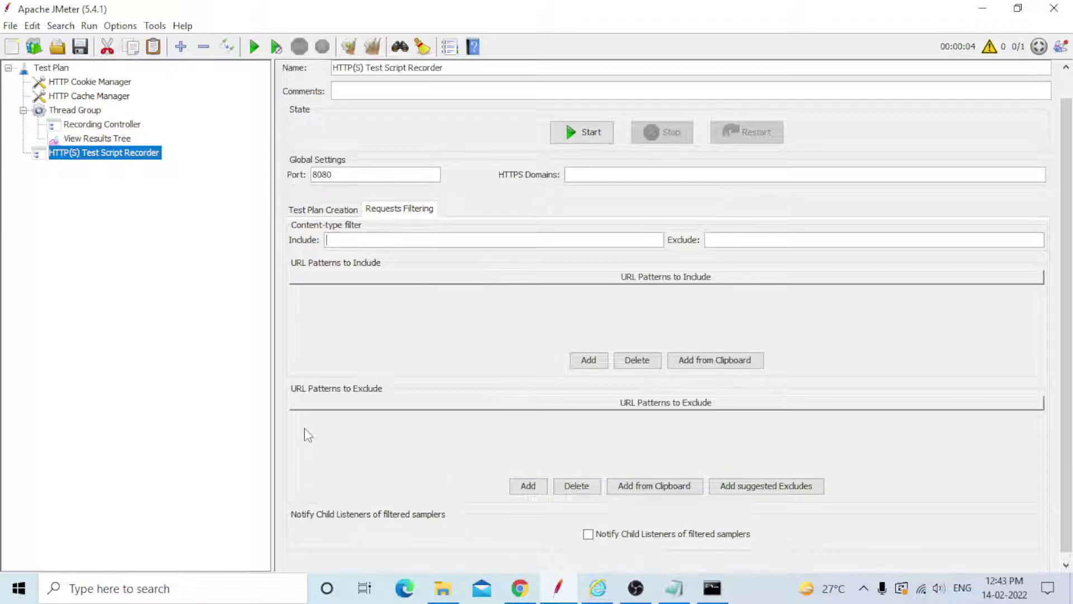
{"action": "left_click", "coordinate": [767, 486]}
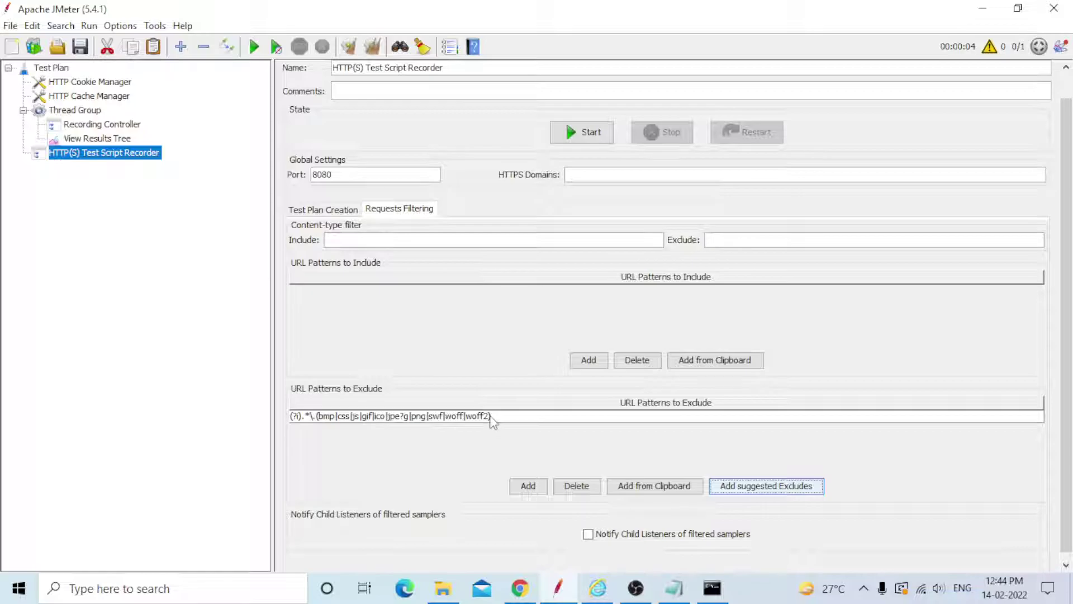
{"action": "left_click", "coordinate": [674, 590]}
Add a '| --- pipe symbol' line below the Notepad prerequisites, declining Filter Keys.
{"action": "left_click", "coordinate": [106, 227]}
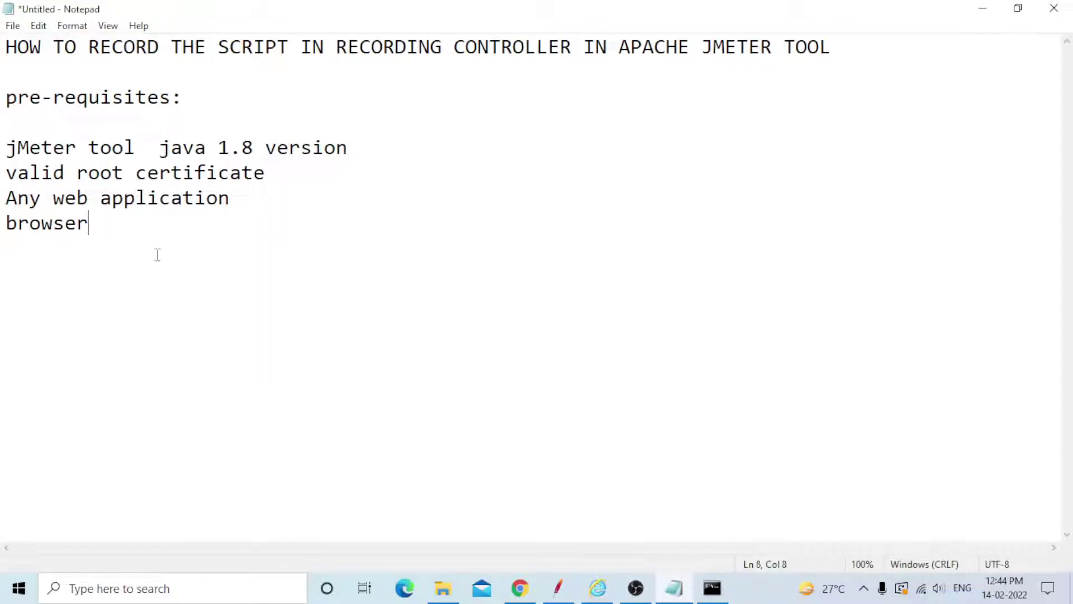
{"action": "key", "text": "Return"}
{"action": "key", "text": "Return"}
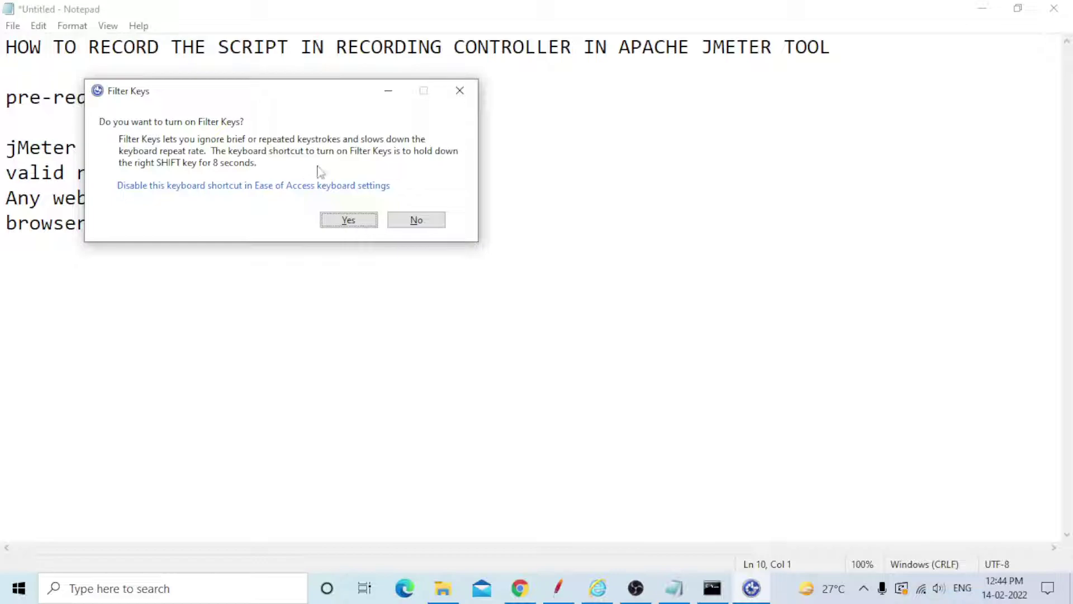
{"action": "left_click", "coordinate": [460, 93]}
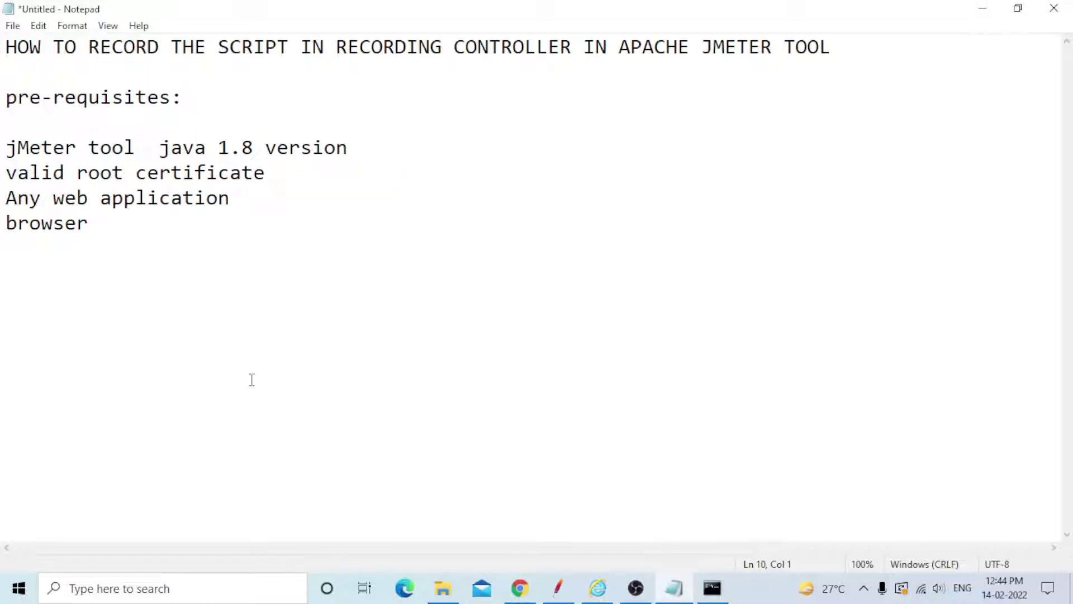
{"action": "type", "text": "| --- pipe sym,bol"}
{"action": "key", "text": "Return"}
{"action": "key", "text": "Return"}
{"action": "key", "text": "BackSpace"}
{"action": "key", "text": "BackSpace"}
{"action": "key", "text": "BackSpace"}
{"action": "key", "text": "BackSpace"}
{"action": "key", "text": "BackSpace"}
{"action": "key", "text": "BackSpace"}
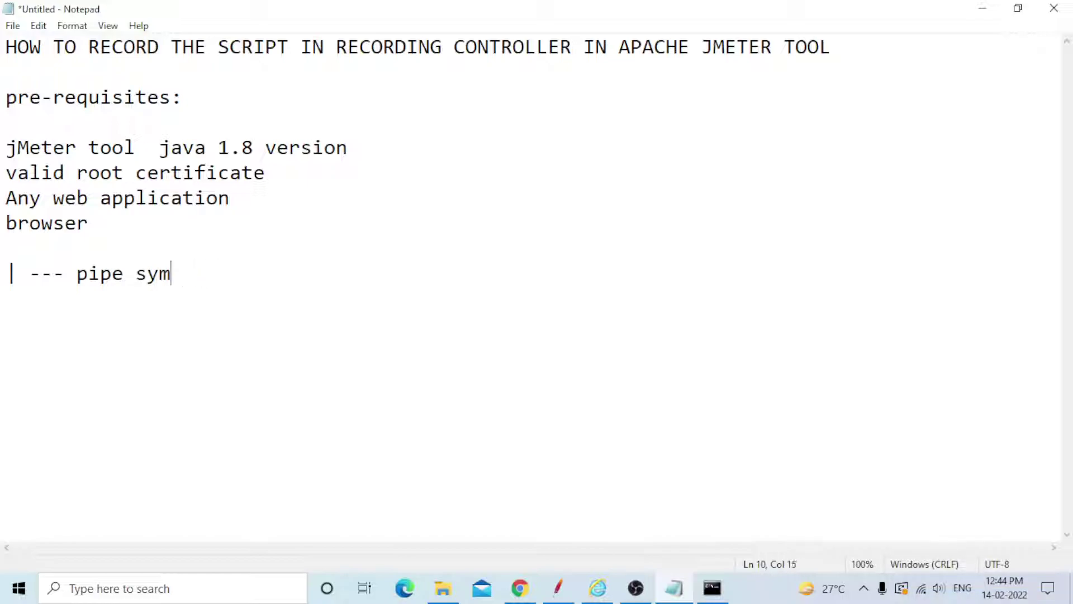
{"action": "type", "text": "bol"}
{"action": "key", "text": "Return"}
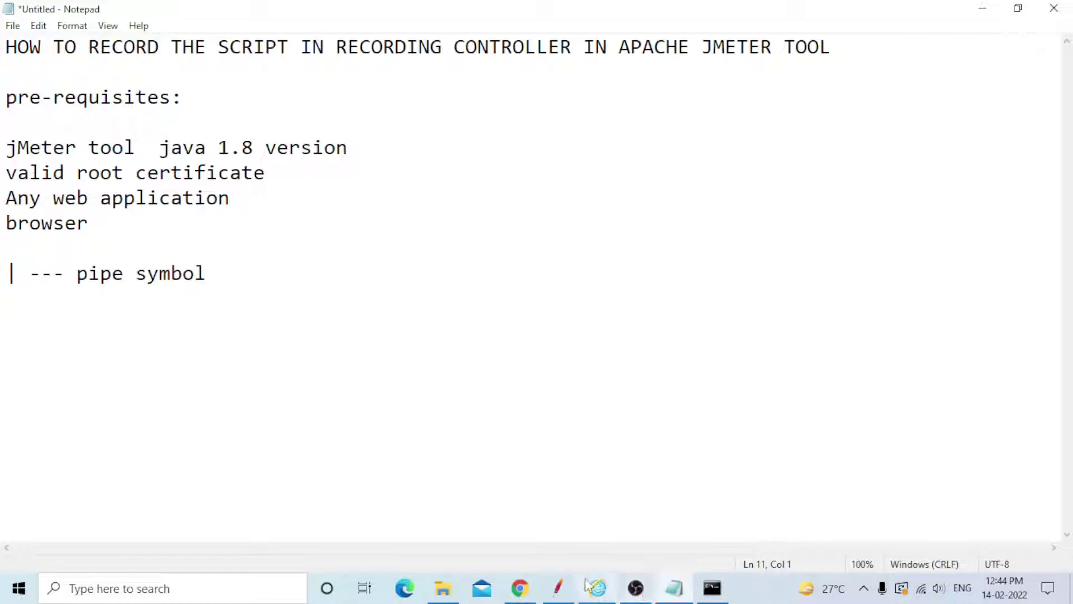
{"action": "left_click", "coordinate": [574, 597]}
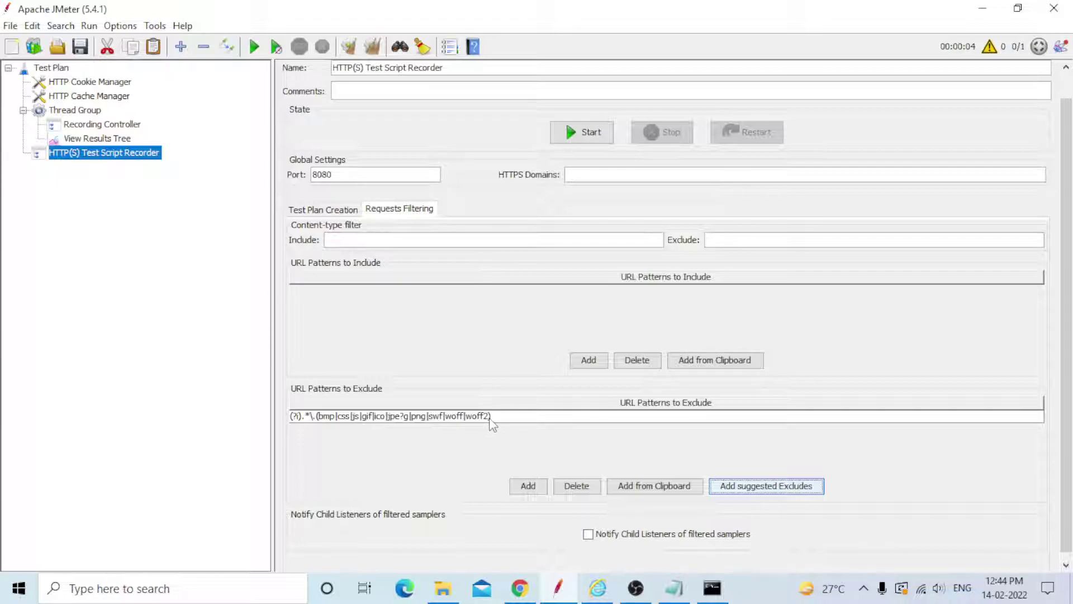
Show the recorder's Test Plan Creation settings targeting Thread Group > Recording Controller.
{"action": "scroll", "coordinate": [535, 382], "scroll_direction": "down", "scroll_amount": 1}
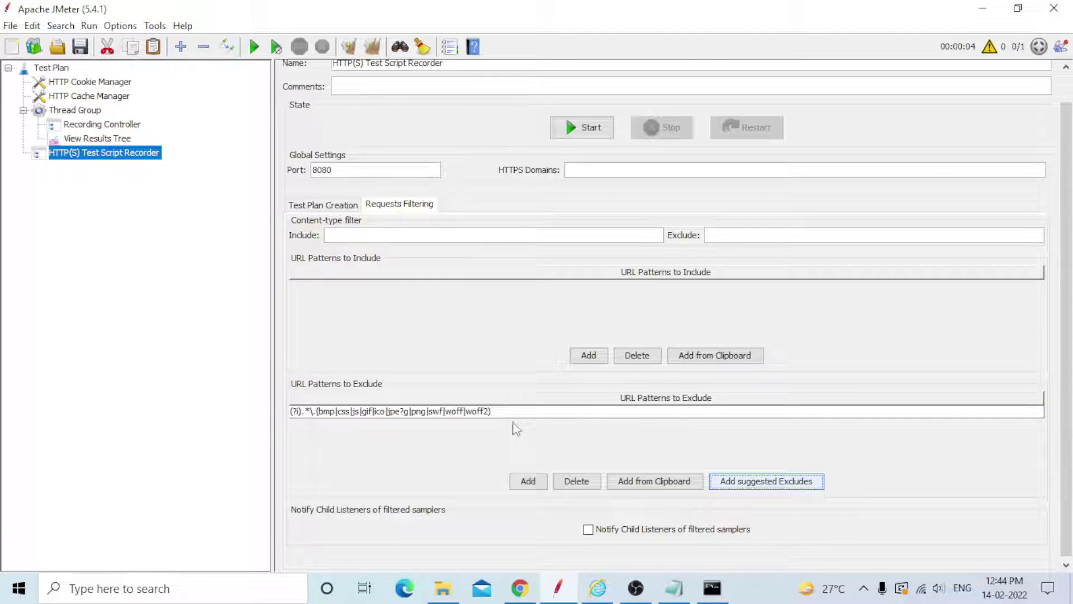
{"action": "left_click", "coordinate": [334, 207]}
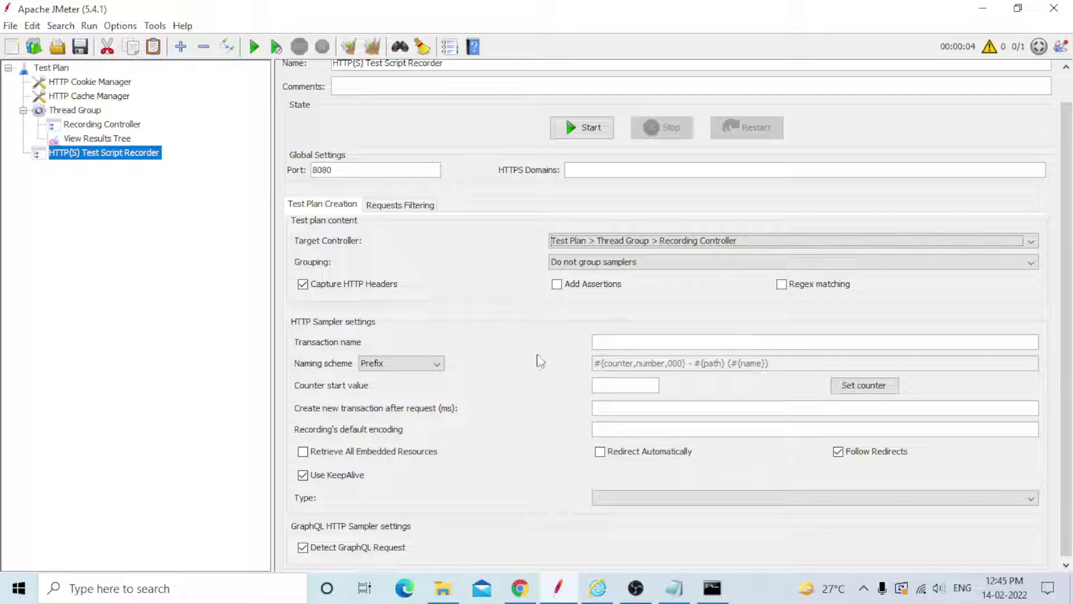
{"action": "scroll", "coordinate": [540, 360], "scroll_direction": "down", "scroll_amount": 1}
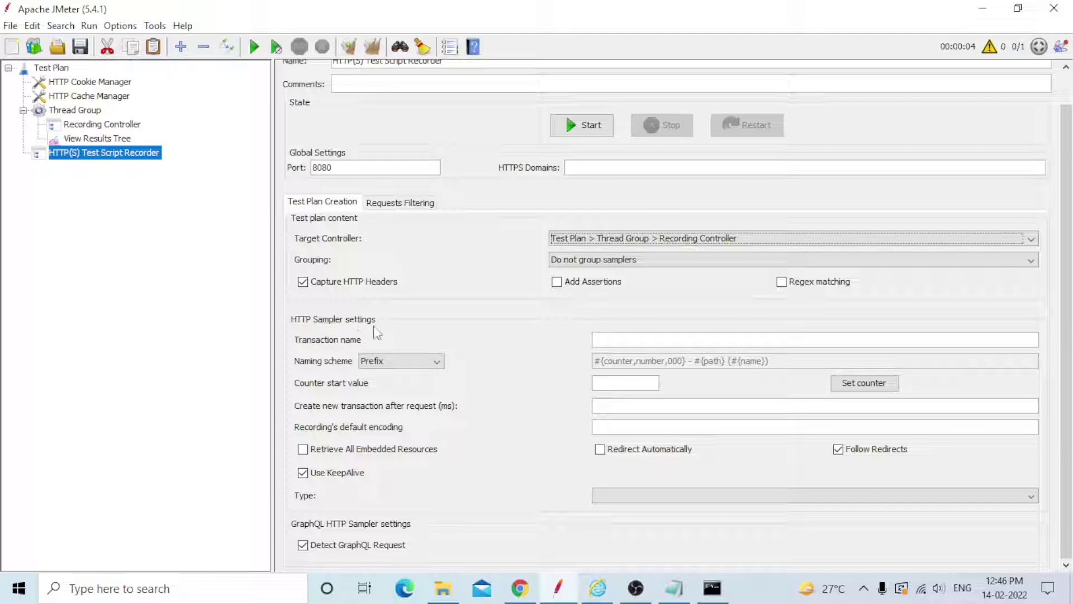
Enter then clear the transaction name '112209_jpetstore_login_01' and choose the Transaction name naming scheme.
{"action": "left_click", "coordinate": [623, 339]}
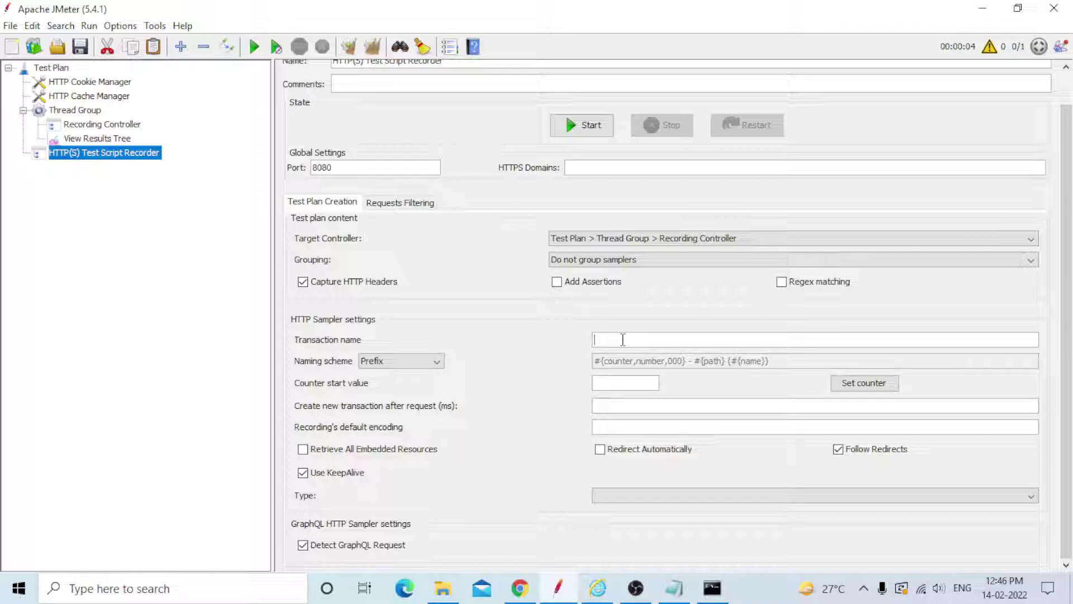
{"action": "type", "text": "112209_jpetstore_login_01"}
{"action": "left_click_drag", "start_coordinate": [721, 340], "coordinate": [412, 338]}
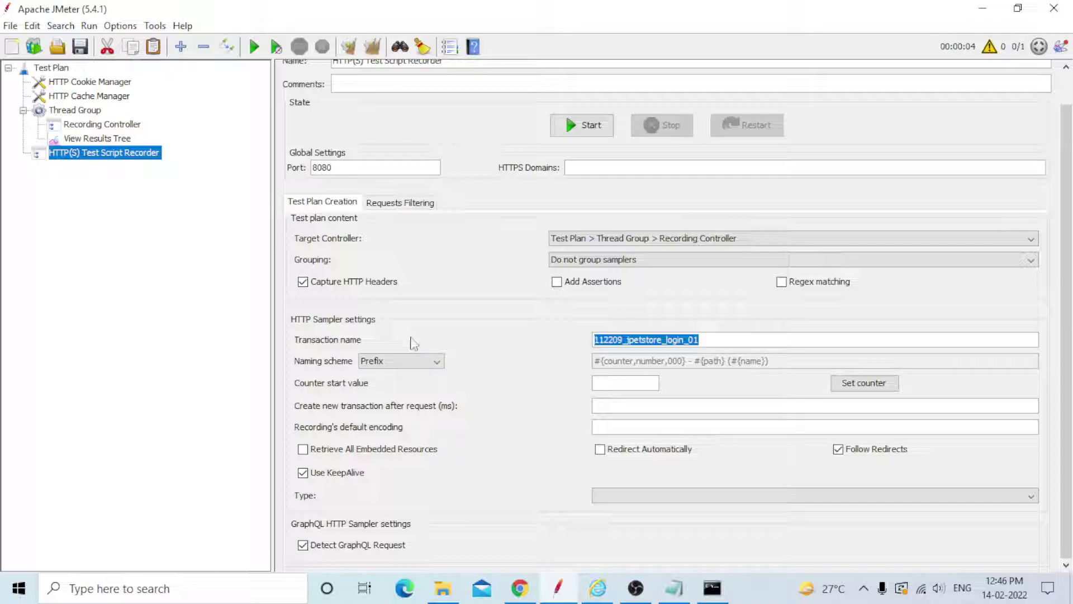
{"action": "key", "text": "BackSpace"}
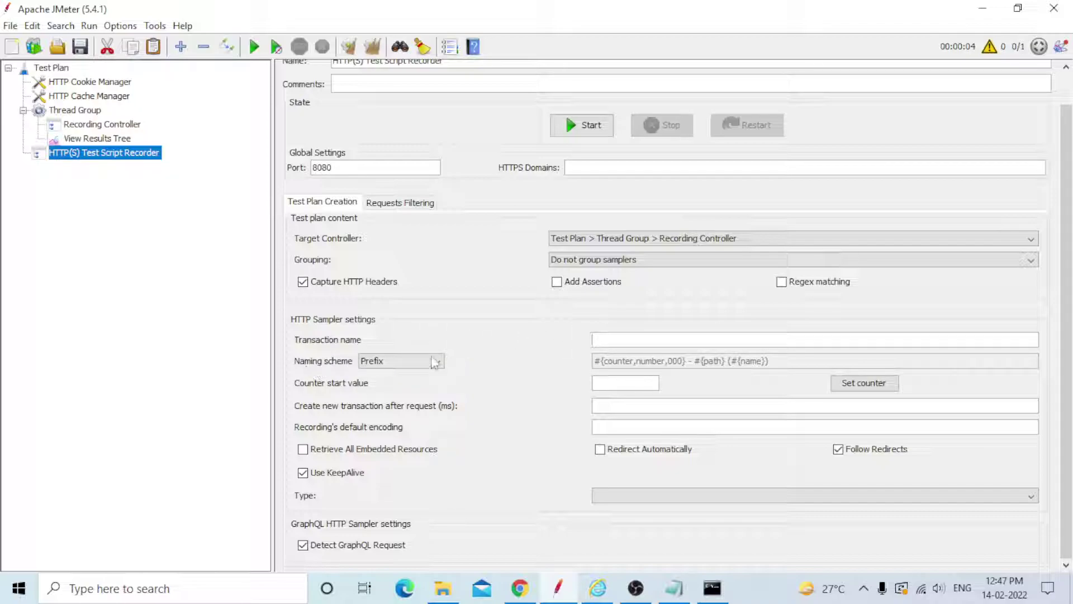
{"action": "left_click", "coordinate": [435, 361]}
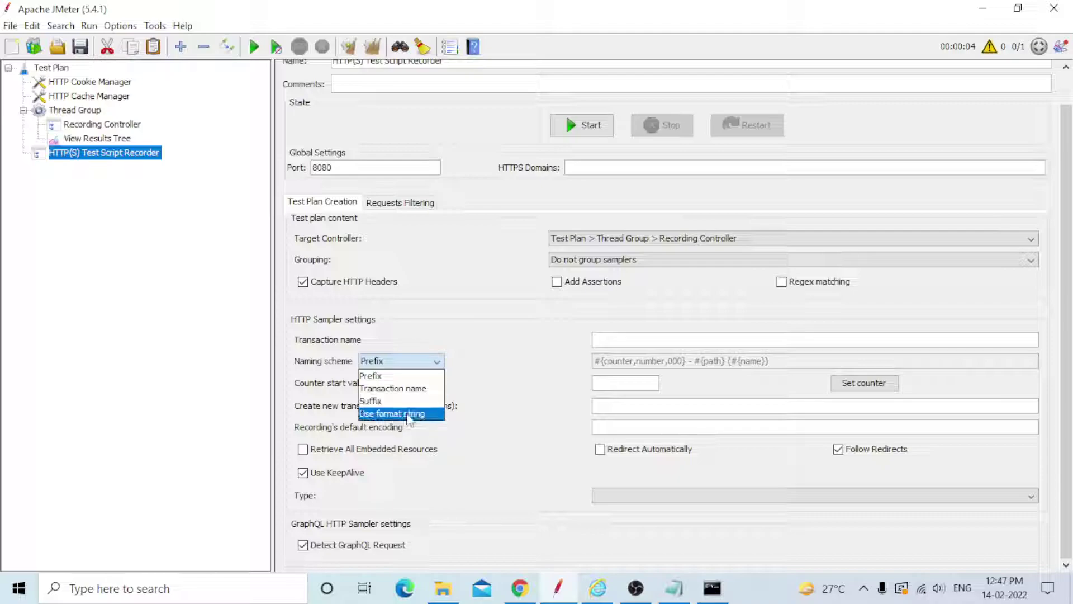
{"action": "left_click", "coordinate": [392, 389]}
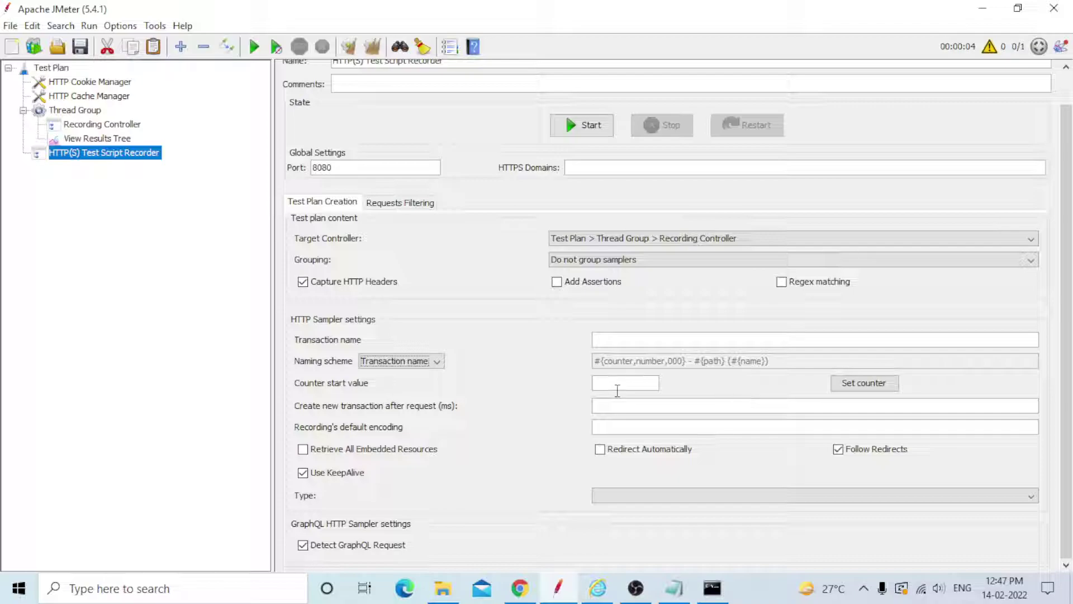
{"action": "left_click", "coordinate": [842, 383]}
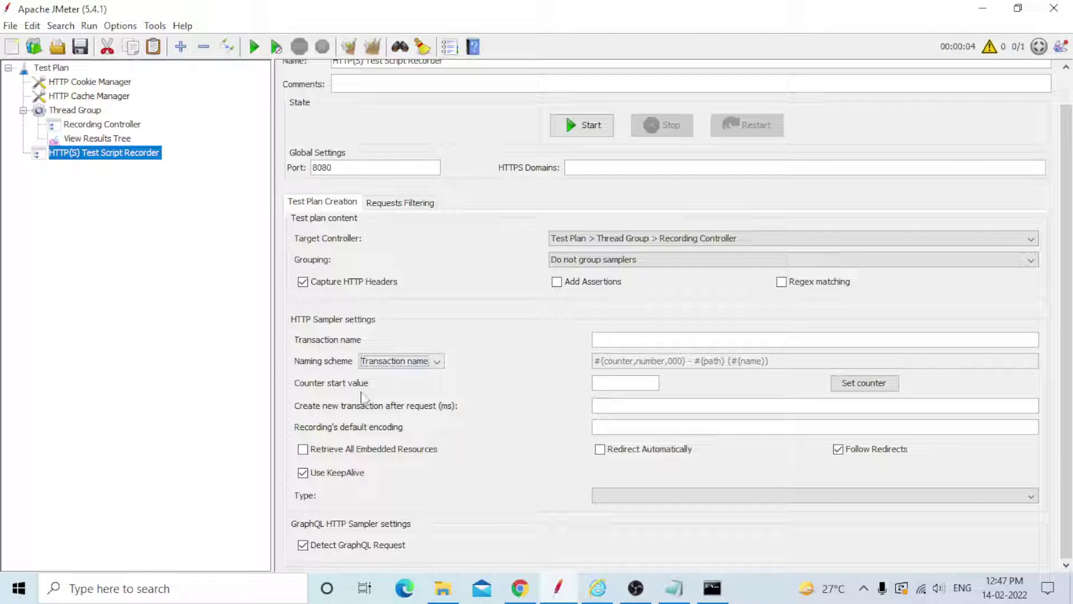
{"action": "left_click", "coordinate": [602, 408]}
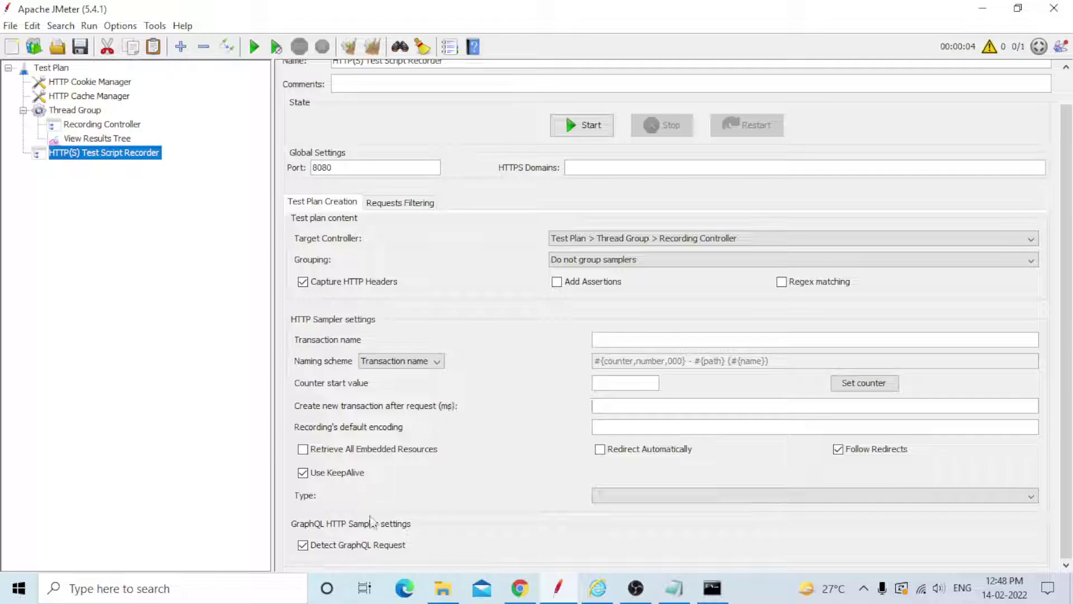
{"action": "left_click", "coordinate": [1033, 499]}
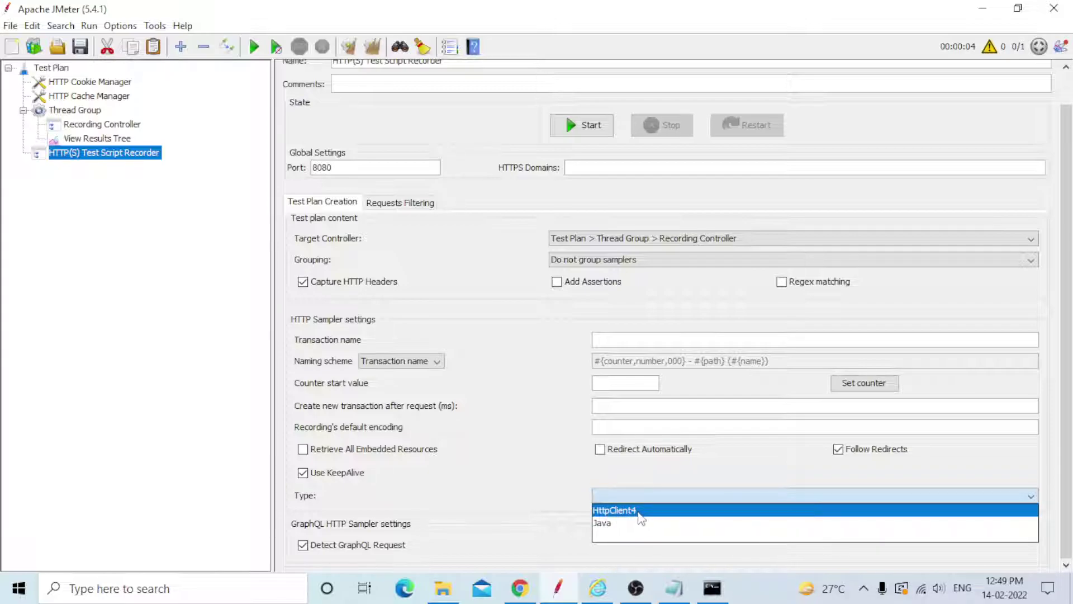
{"action": "left_click", "coordinate": [565, 493]}
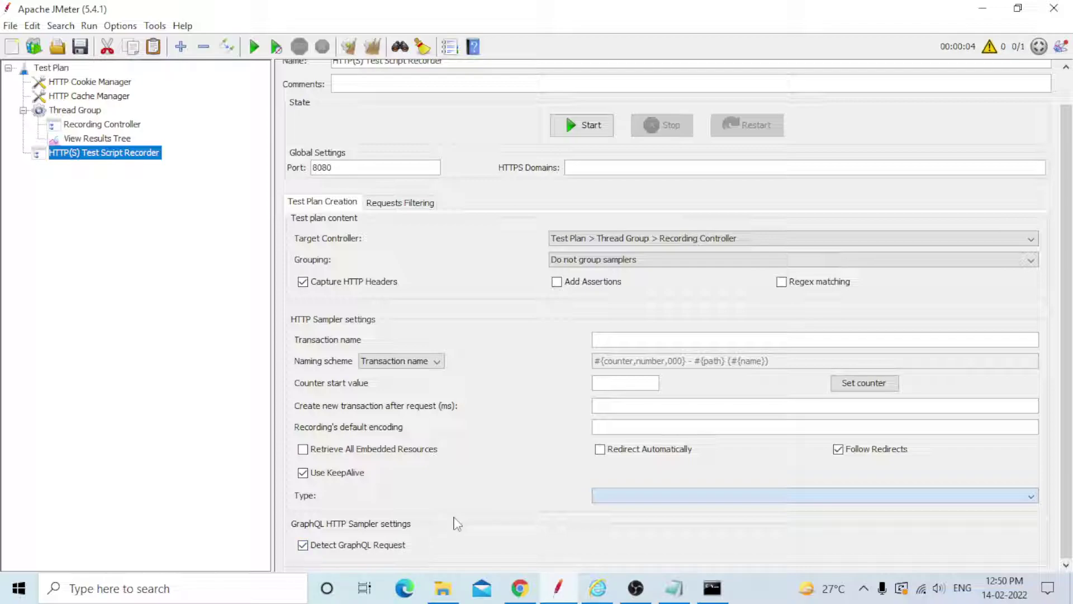
{"action": "scroll", "coordinate": [466, 498], "scroll_direction": "up", "scroll_amount": 1}
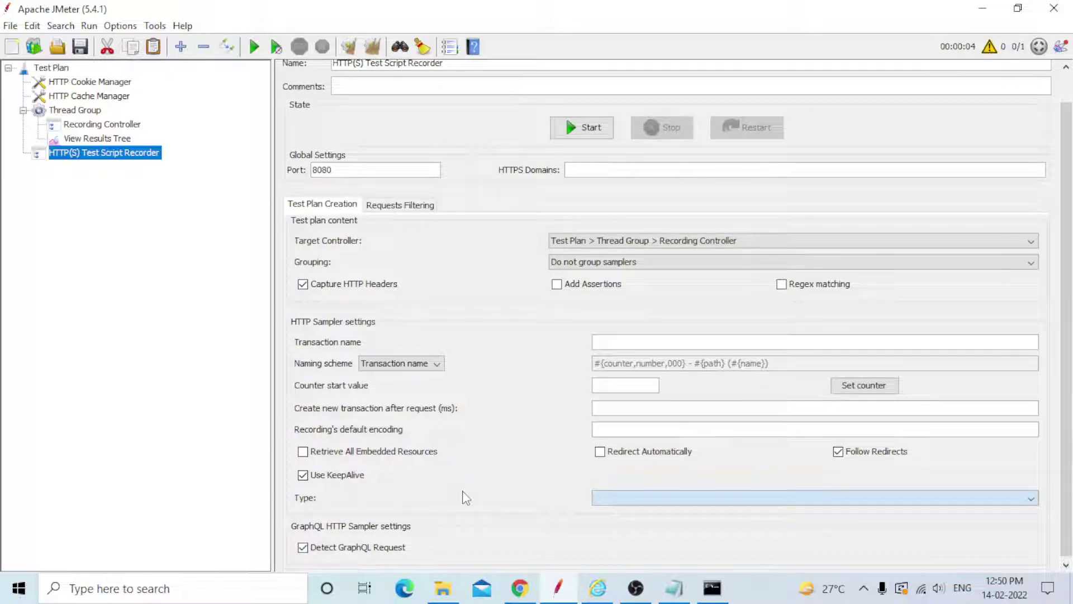
{"action": "scroll", "coordinate": [466, 497], "scroll_direction": "down", "scroll_amount": 1}
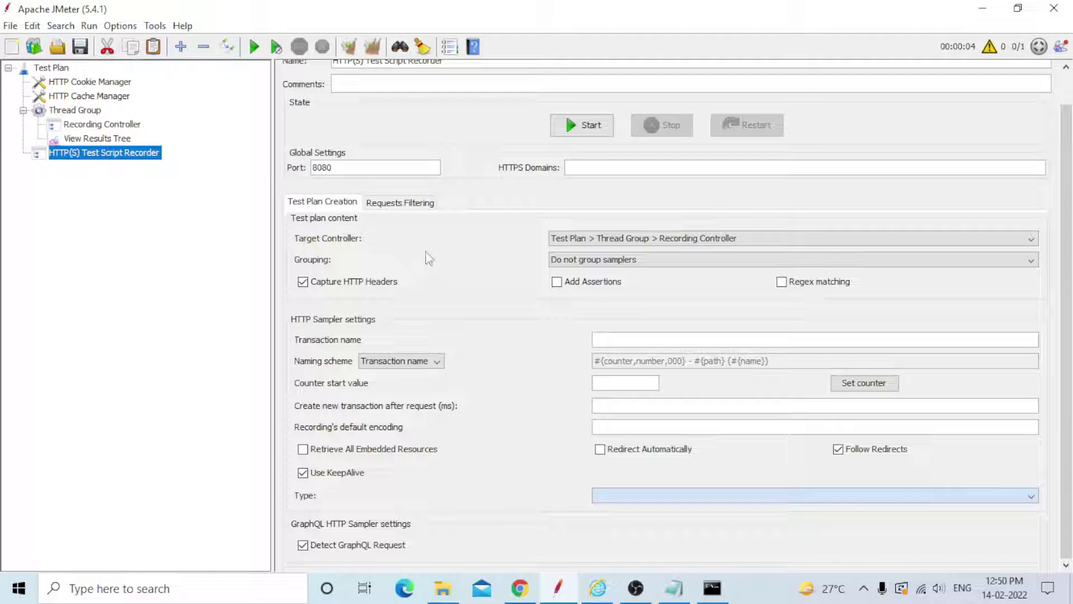
Check the recorder's request filtering settings, then select the View Results Tree listener.
{"action": "left_click", "coordinate": [414, 208]}
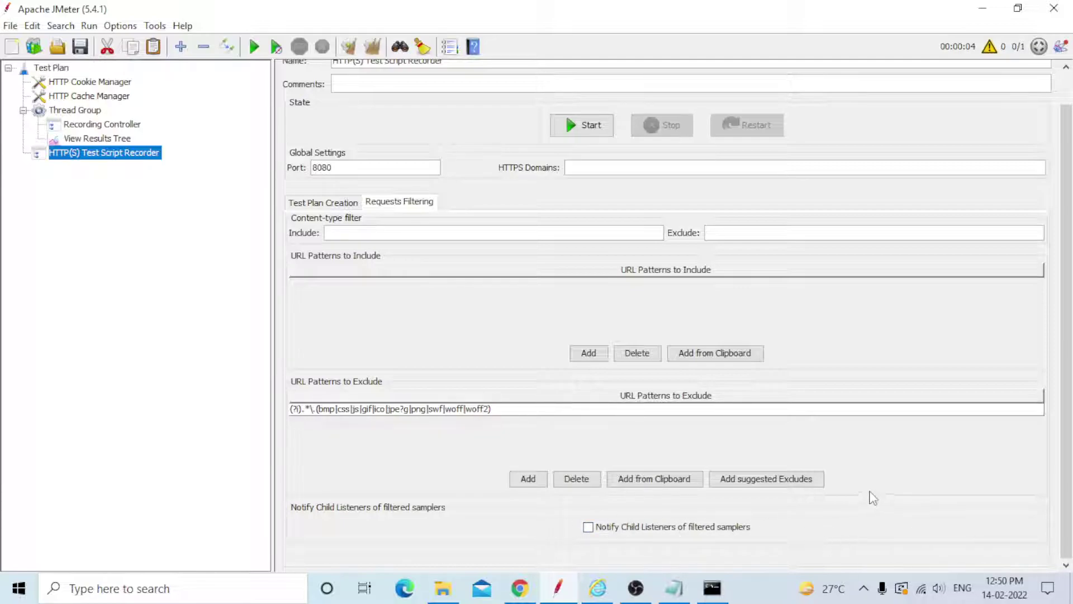
{"action": "key", "text": "Up"}
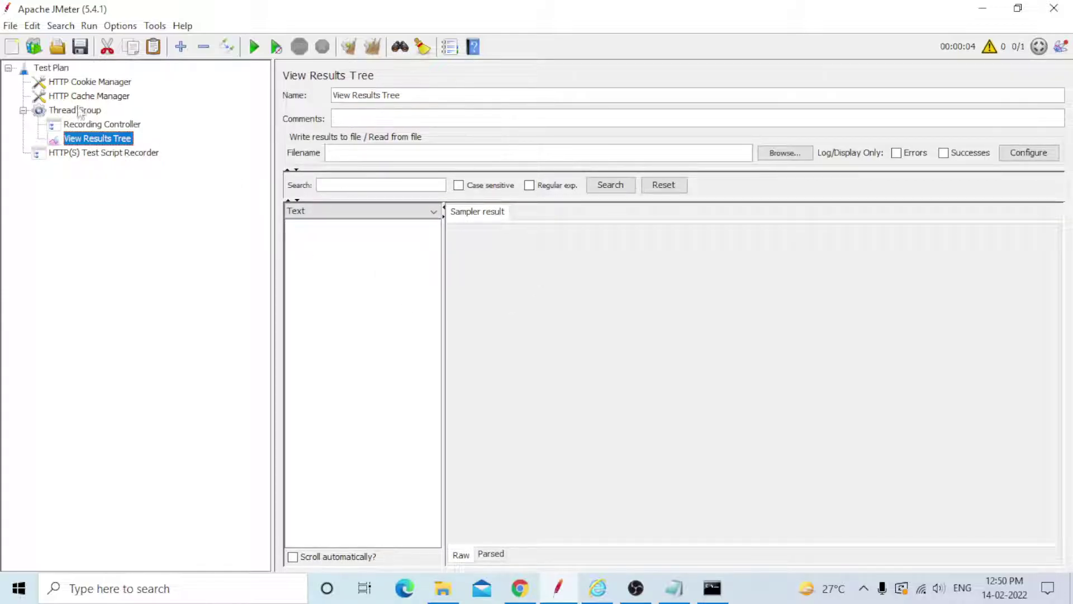
Review the Recording Controller, Thread Group, Cache Manager, Cookie Manager and Test Plan settings.
{"action": "left_click", "coordinate": [104, 128]}
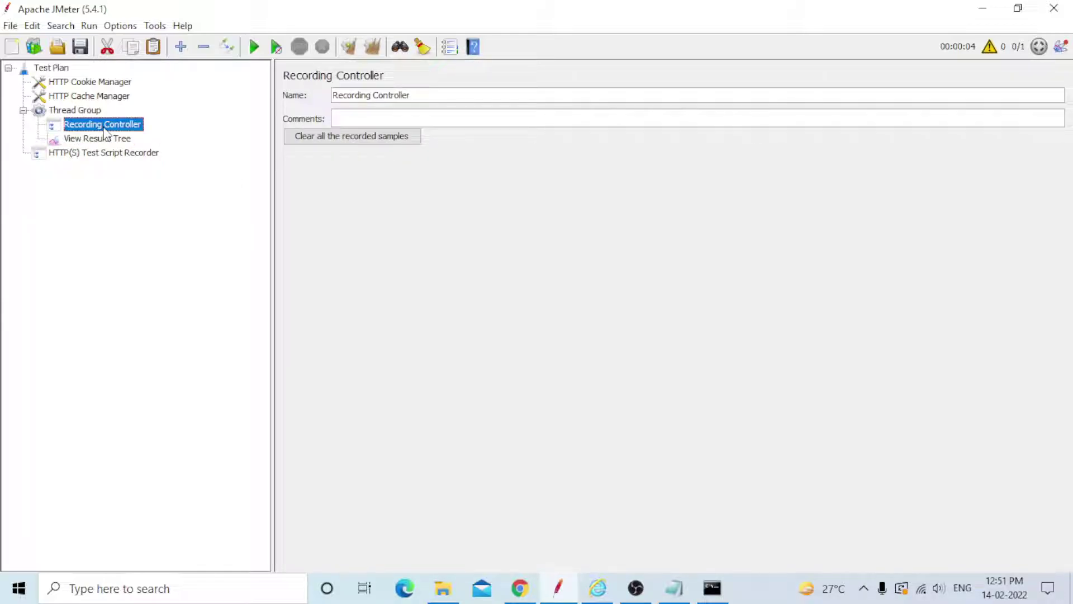
{"action": "left_click", "coordinate": [86, 112]}
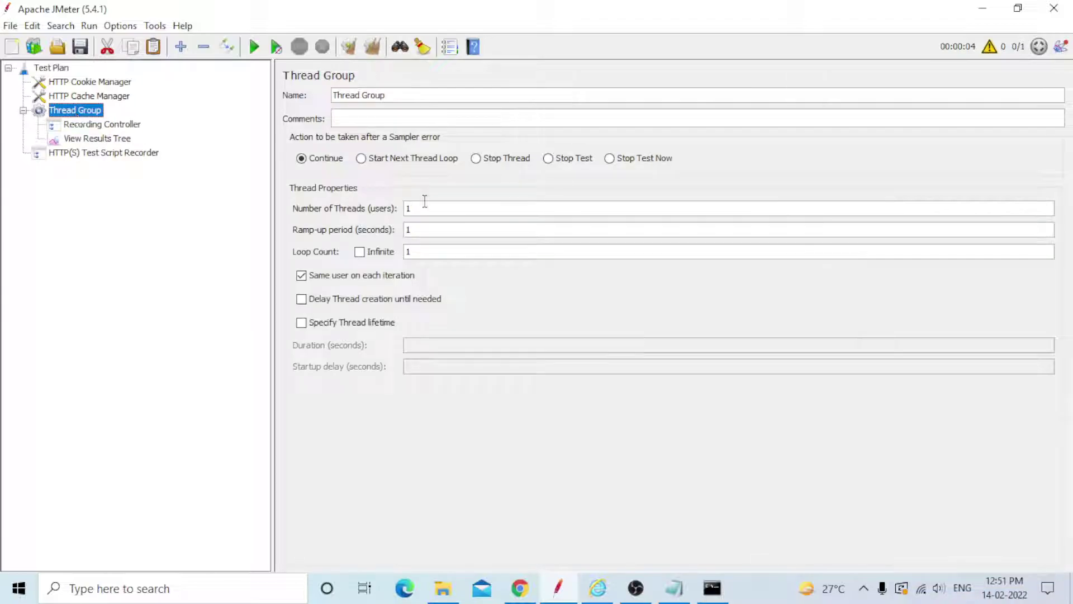
{"action": "left_click", "coordinate": [110, 96]}
{"action": "left_click", "coordinate": [106, 83]}
{"action": "left_click", "coordinate": [53, 68]}
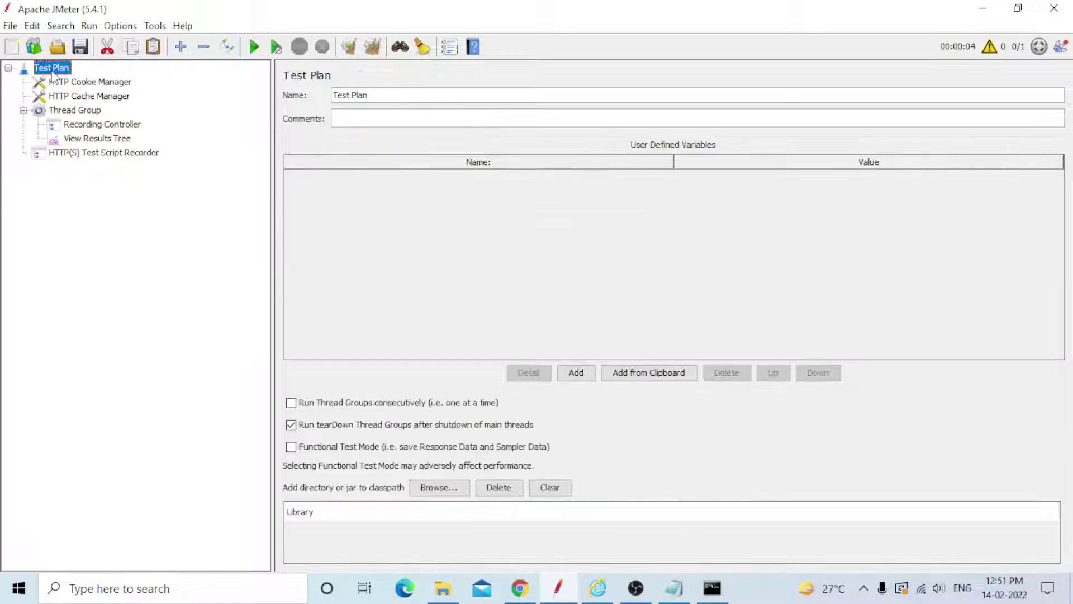
Return to the recorder settings and bring Internet Explorer's JPetStore catalog to the front.
{"action": "left_click", "coordinate": [84, 153]}
{"action": "mouse_move", "coordinate": [733, 593]}
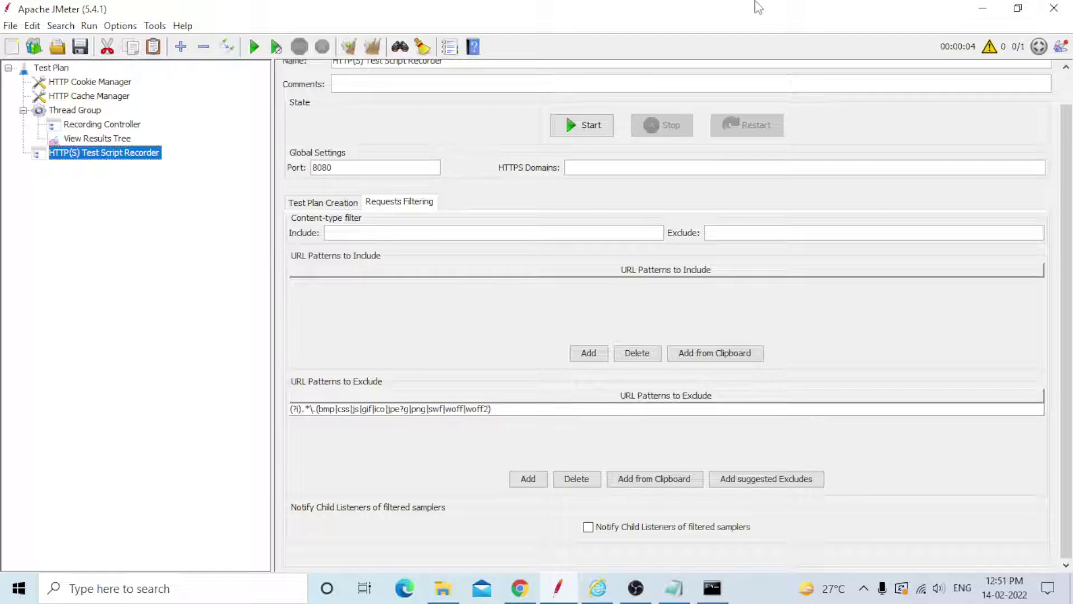
{"action": "left_click", "coordinate": [606, 598]}
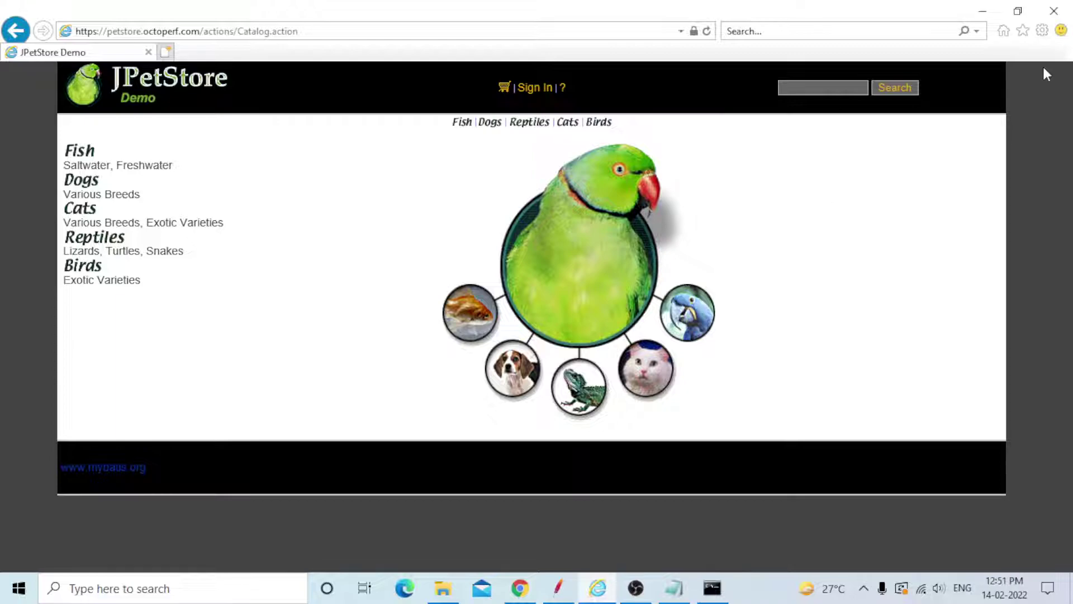
Open Internet Explorer's certificates and select the JMeter Root CA under Trusted Root Certification Authorities.
{"action": "left_click", "coordinate": [1042, 32]}
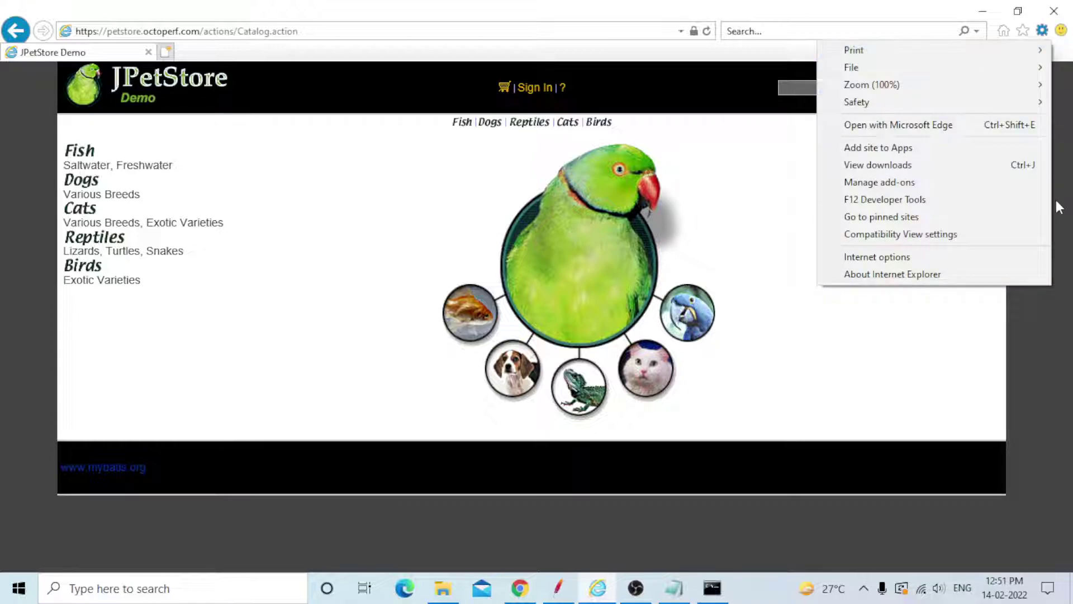
{"action": "left_click", "coordinate": [882, 258]}
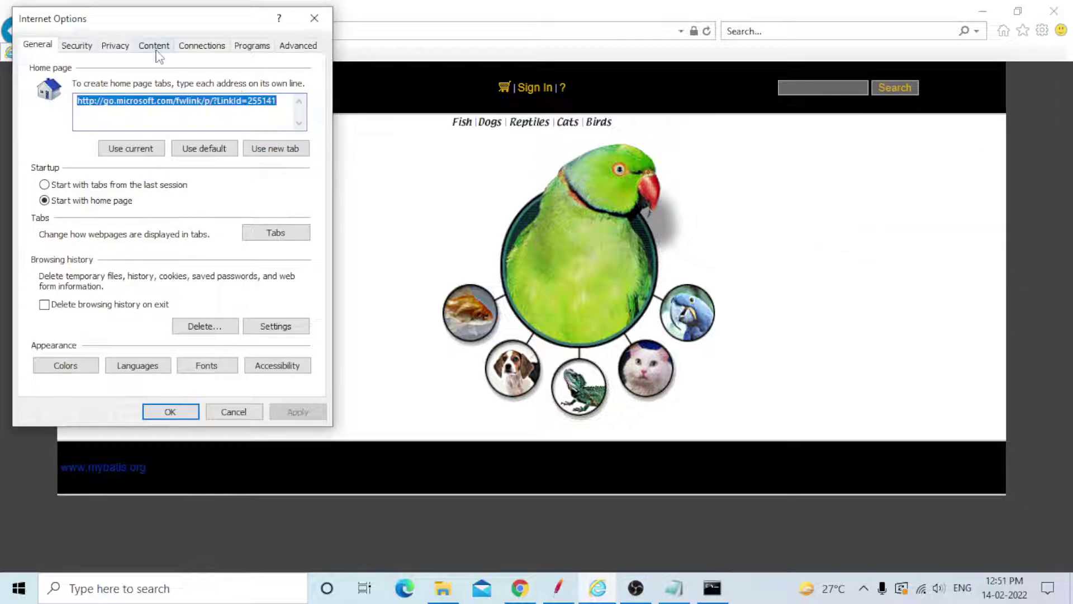
{"action": "left_click", "coordinate": [155, 49]}
{"action": "left_click", "coordinate": [168, 114]}
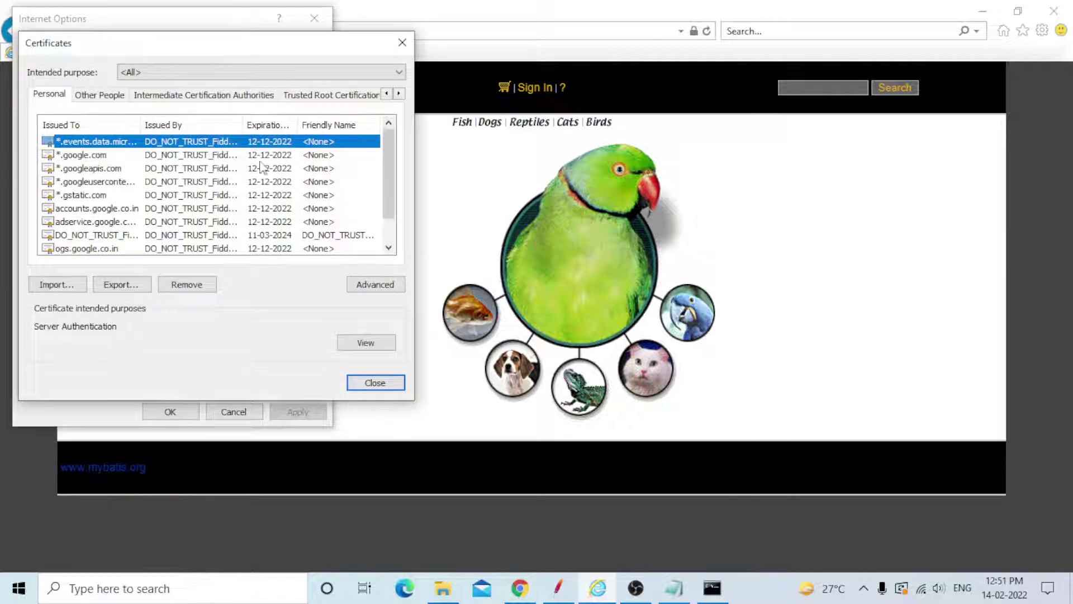
{"action": "left_click", "coordinate": [307, 98]}
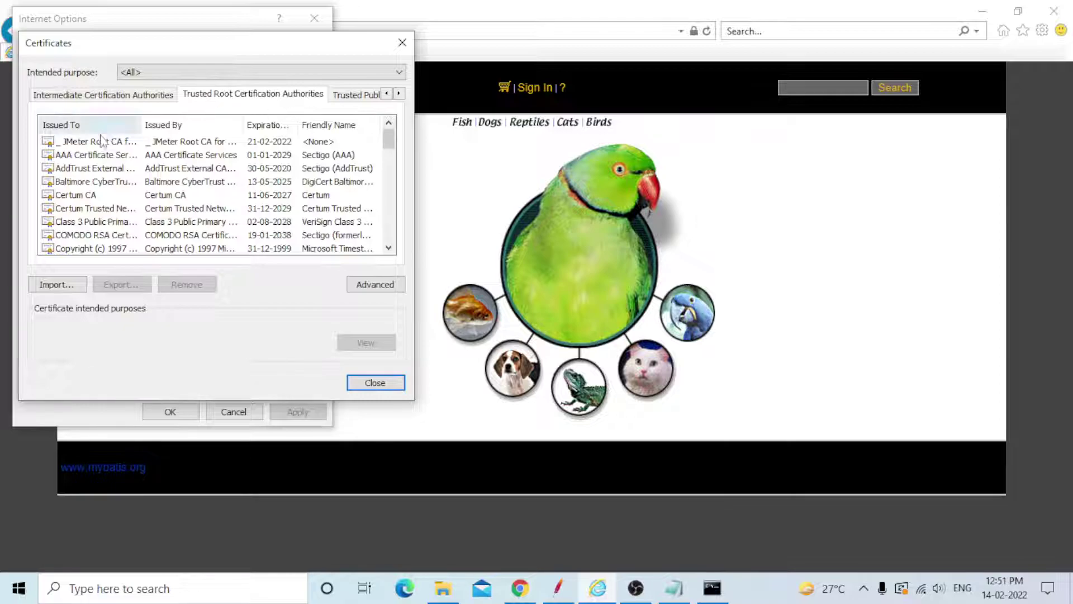
{"action": "left_click", "coordinate": [81, 143]}
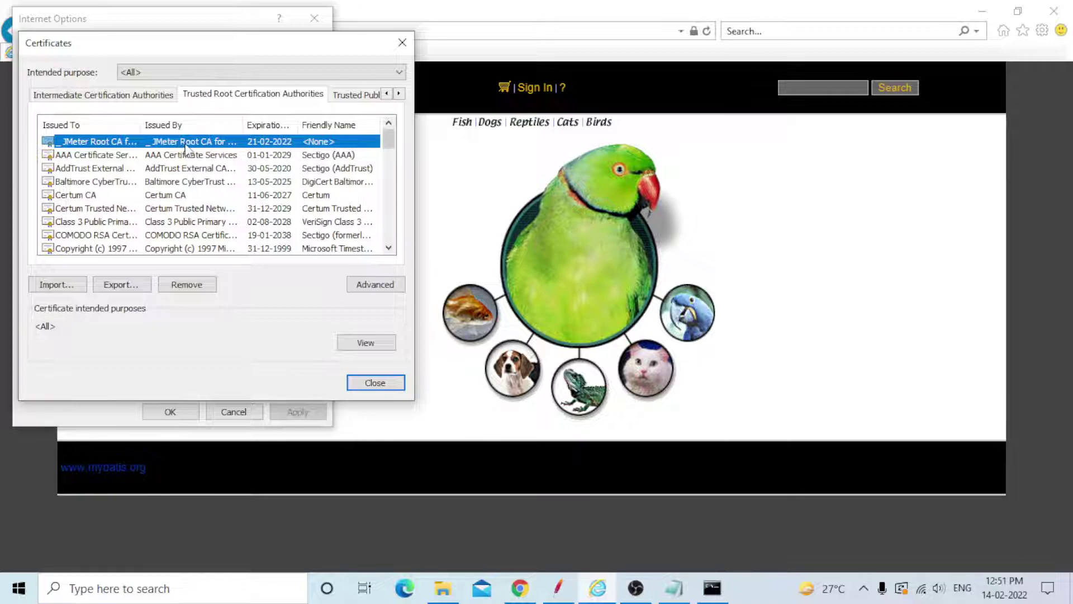
Start importing the ApacheJMeterTemporaryRootCA certificate, then cancel the wizard and close the Certificates list.
{"action": "left_click", "coordinate": [85, 286]}
{"action": "left_click", "coordinate": [327, 404]}
{"action": "left_click", "coordinate": [345, 173]}
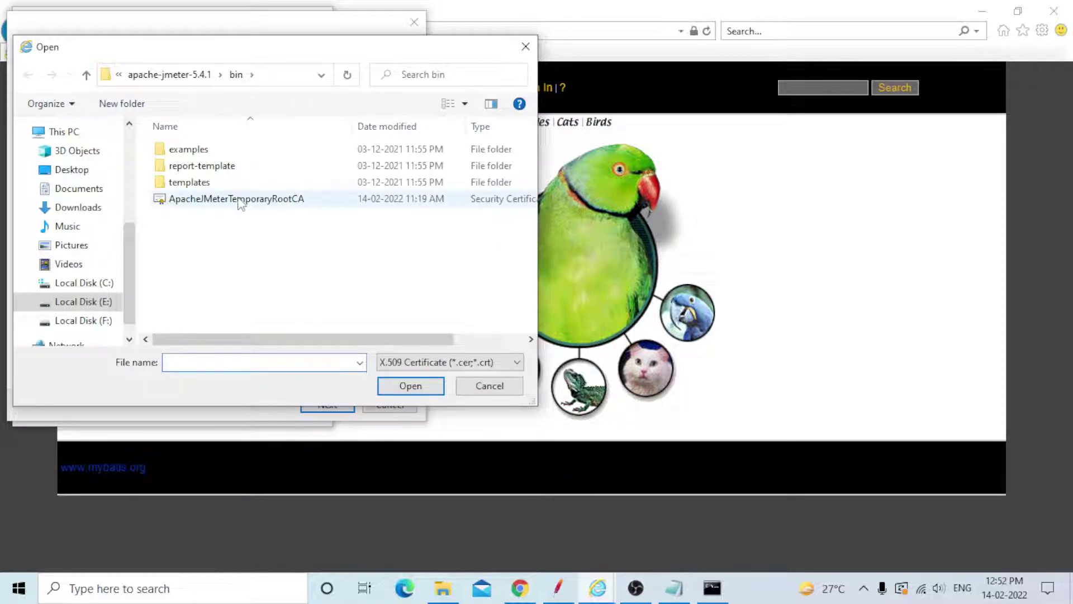
{"action": "left_click", "coordinate": [246, 198]}
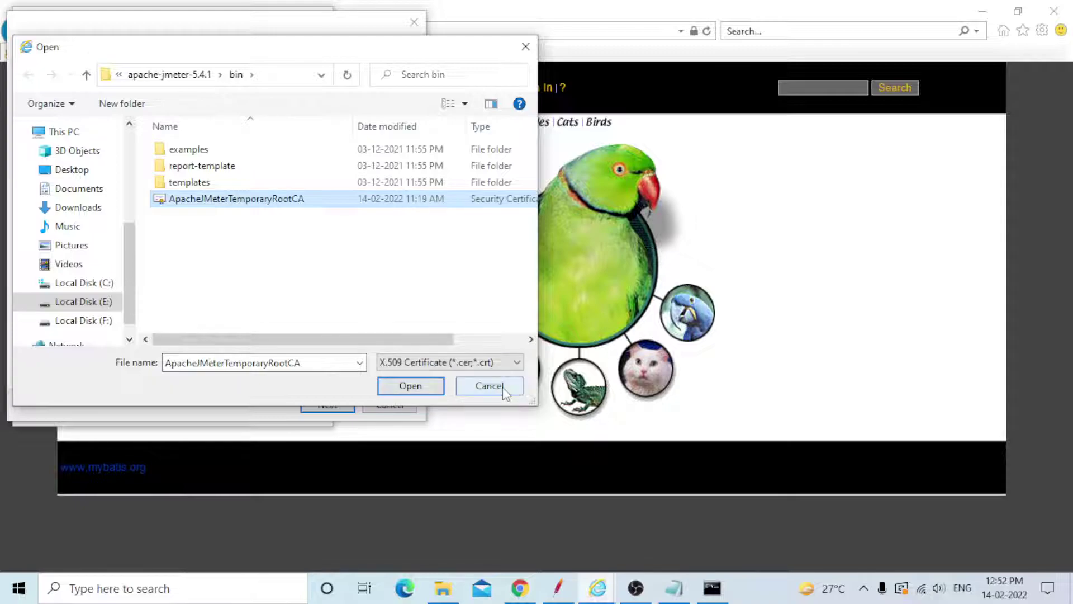
{"action": "left_click", "coordinate": [503, 388]}
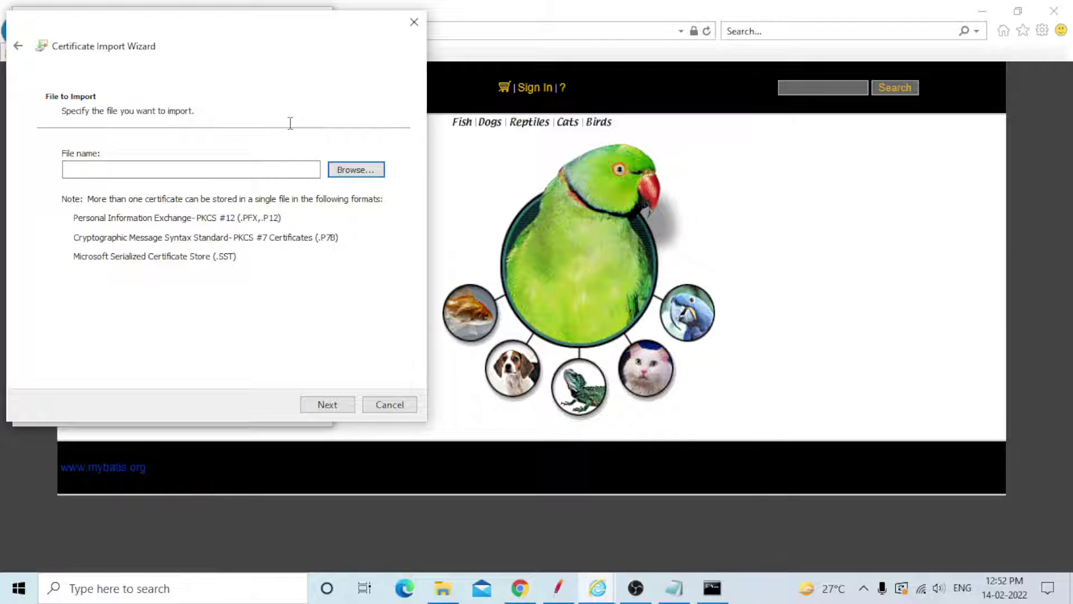
{"action": "left_click", "coordinate": [389, 404]}
{"action": "left_click", "coordinate": [375, 384]}
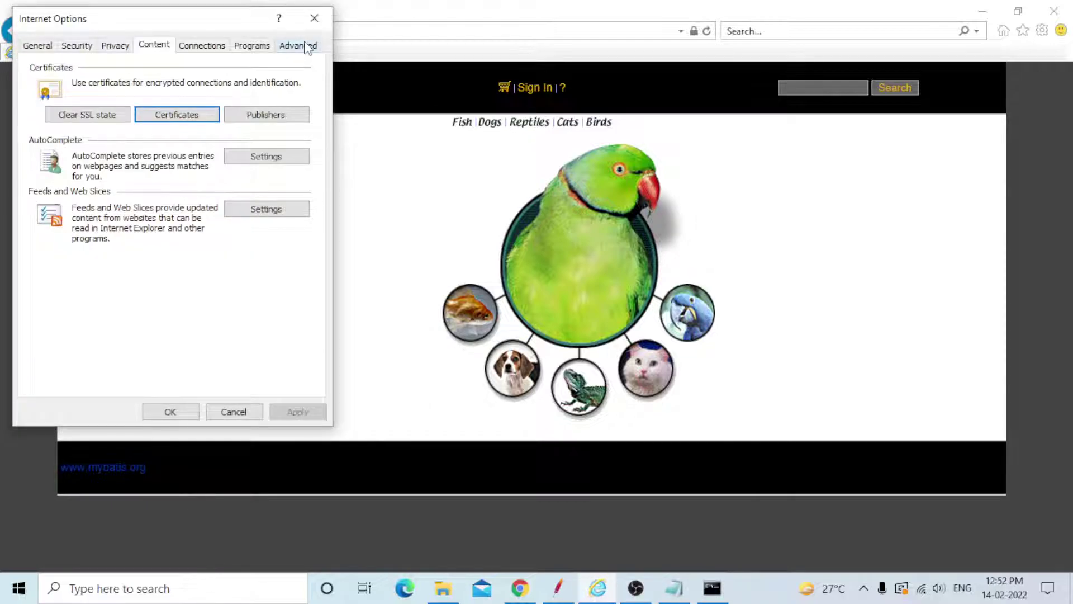
Disable automatic settings detection and route the LAN through proxy localhost port 8080.
{"action": "left_click", "coordinate": [210, 48]}
{"action": "left_click", "coordinate": [272, 324]}
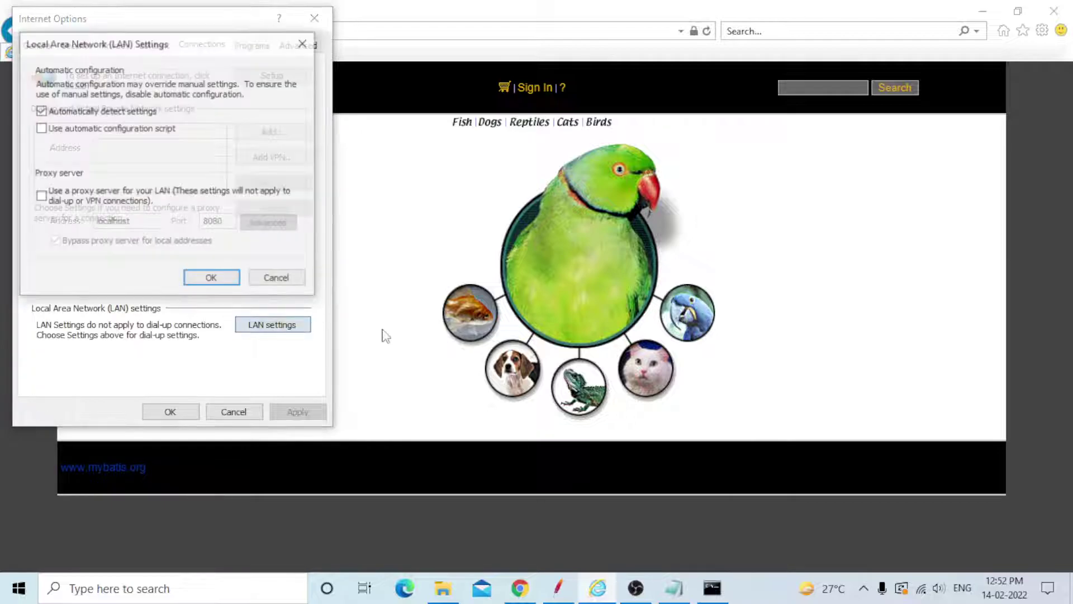
{"action": "left_click", "coordinate": [53, 113]}
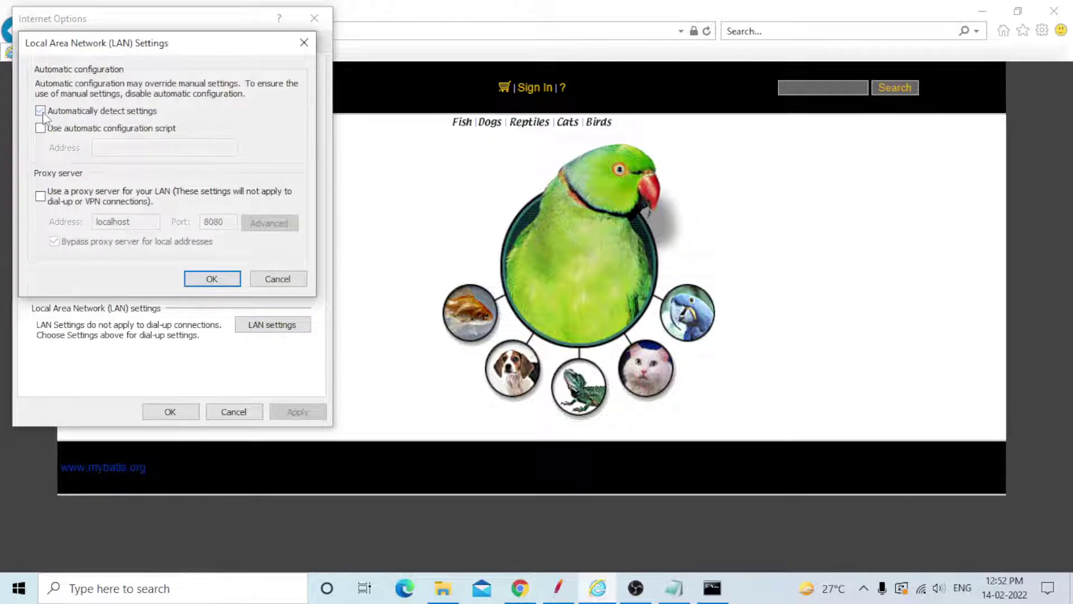
{"action": "left_click", "coordinate": [40, 195]}
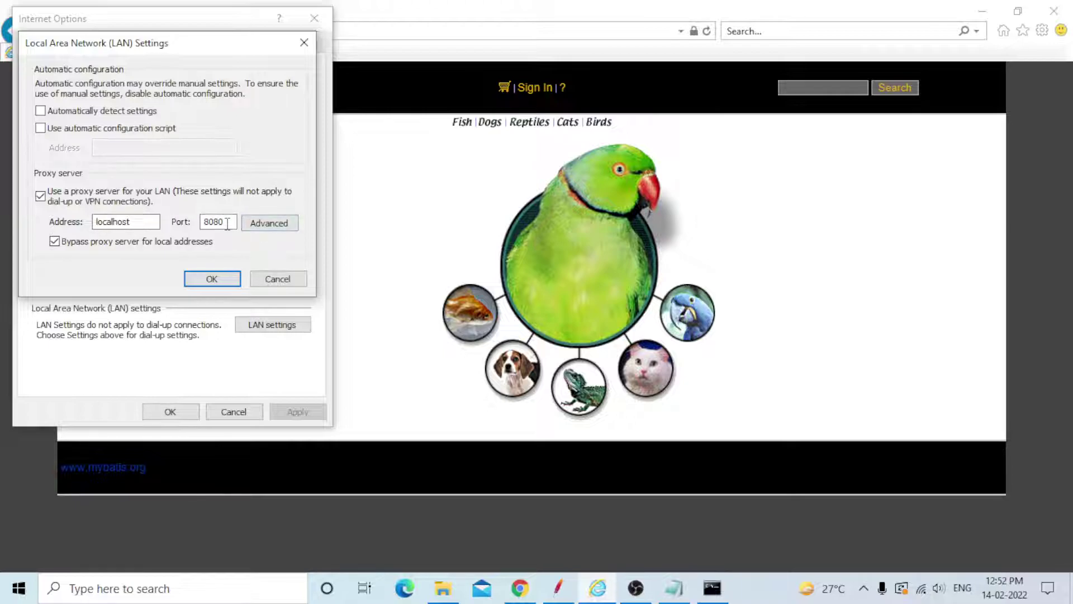
{"action": "left_click", "coordinate": [211, 279]}
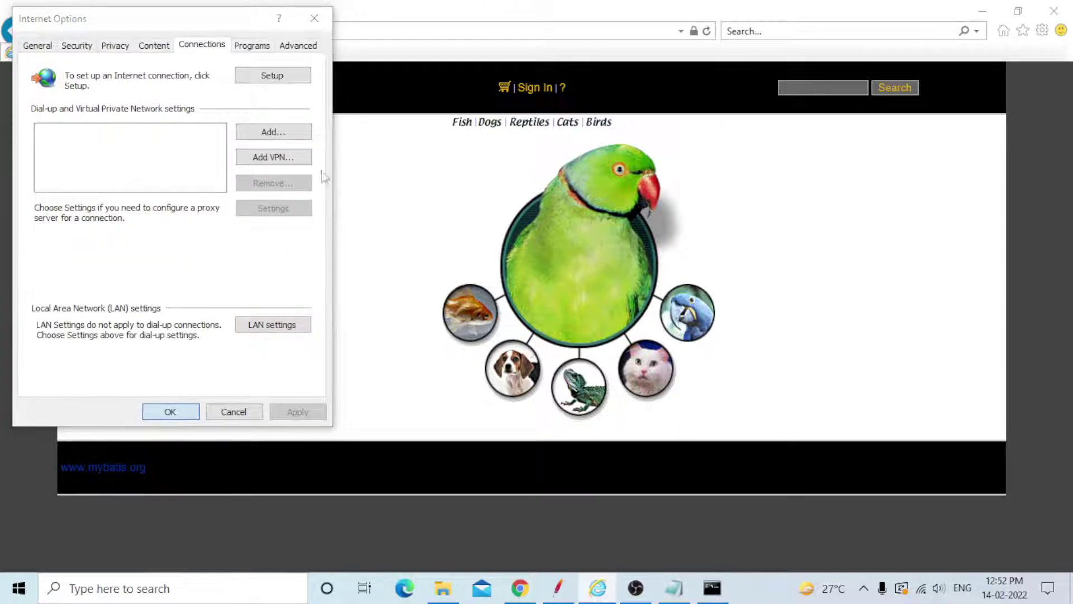
Apply Internet Options, reload the JPetStore page through the proxy, and switch to JMeter.
{"action": "left_click", "coordinate": [315, 19]}
{"action": "left_click", "coordinate": [334, 36]}
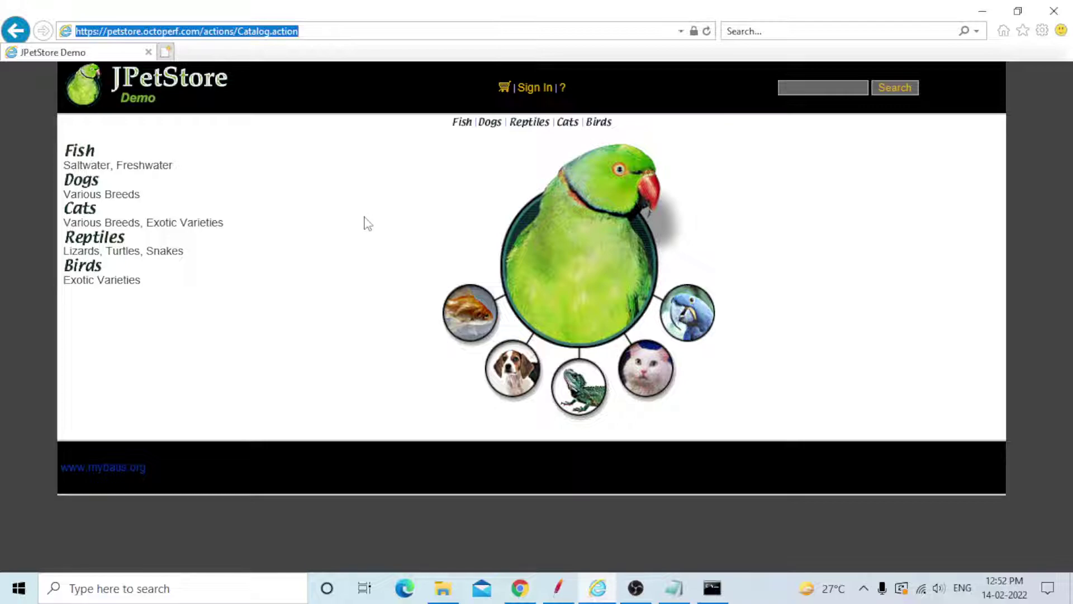
{"action": "key", "text": "Return"}
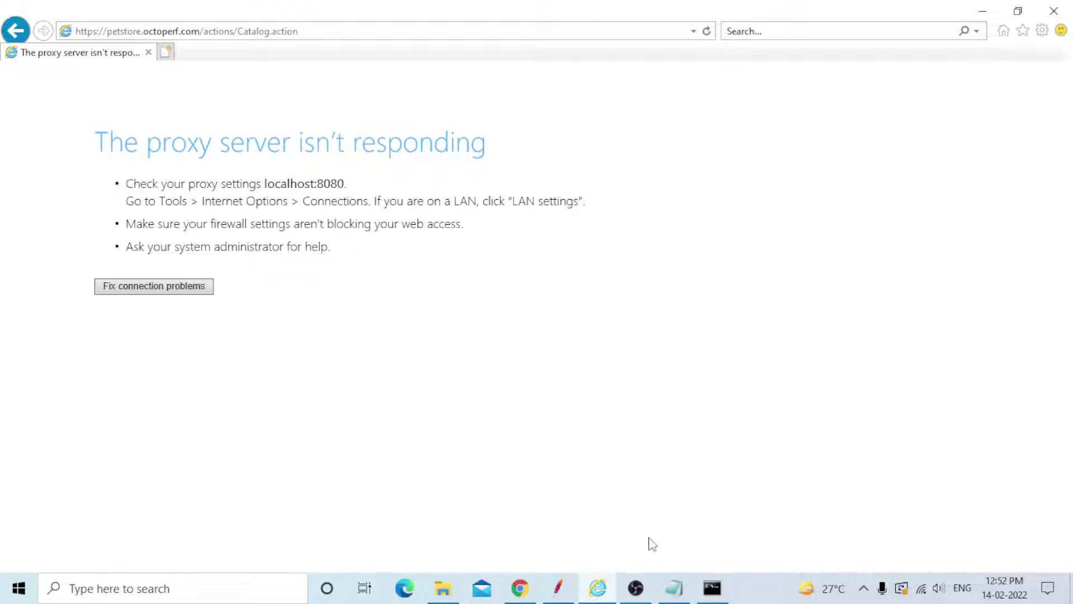
{"action": "left_click", "coordinate": [567, 597]}
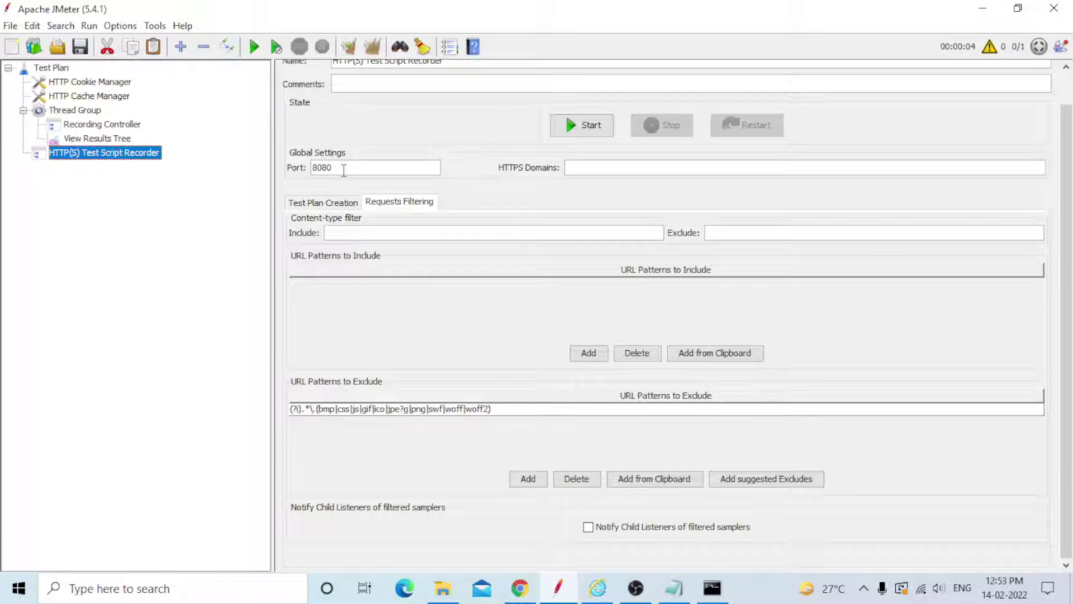
Start the HTTP(S) Test Script Recorder and acknowledge the Root CA certificate notice.
{"action": "left_click", "coordinate": [577, 128]}
{"action": "left_click", "coordinate": [660, 379]}
Move Transactions Control aside, keep the Transaction name naming scheme, and return to Internet Explorer.
{"action": "left_click_drag", "start_coordinate": [183, 28], "coordinate": [576, 125]}
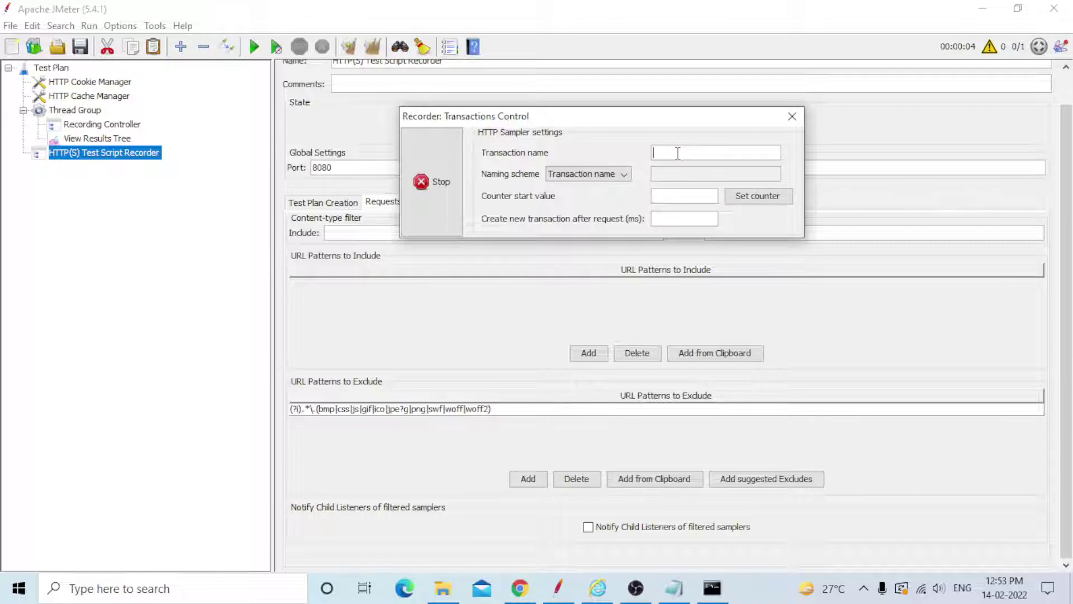
{"action": "left_click", "coordinate": [624, 176]}
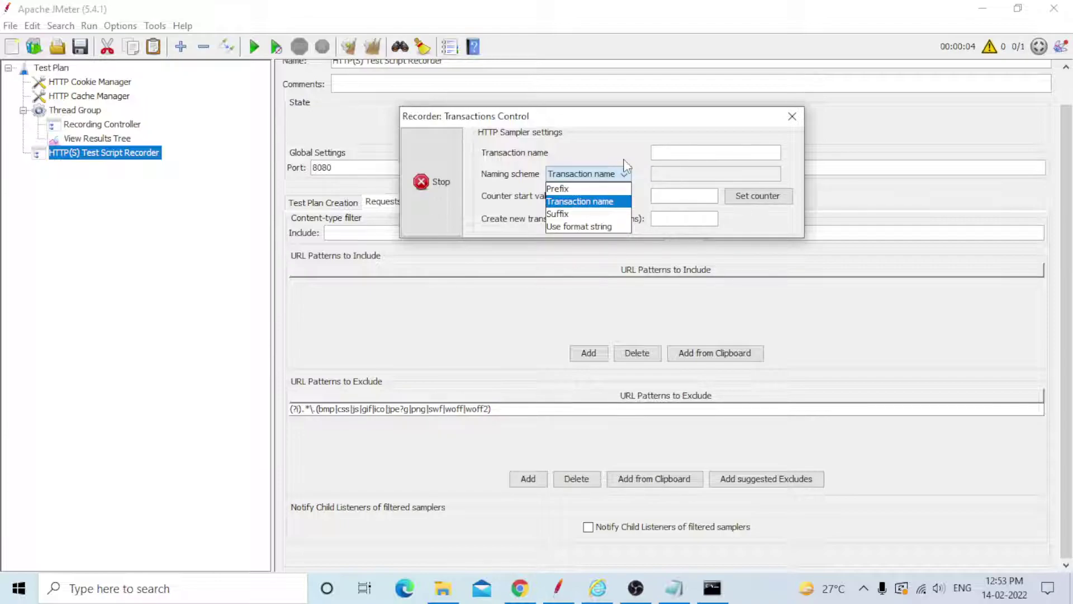
{"action": "left_click", "coordinate": [576, 200]}
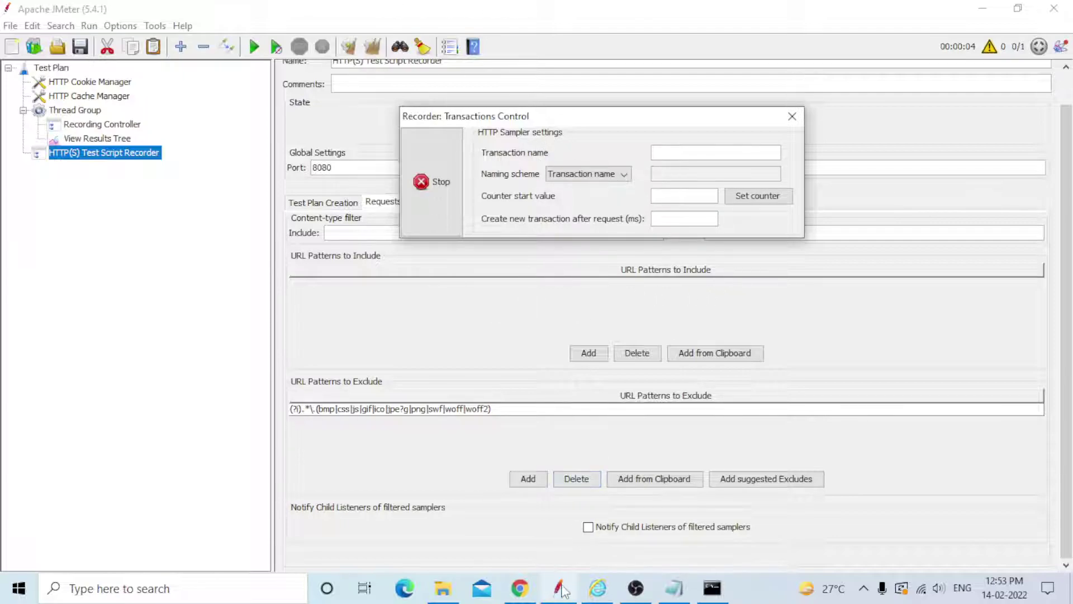
{"action": "left_click", "coordinate": [598, 588]}
Reload JPetStore through the localhost:8080 proxy and move the recorder window to the right.
{"action": "left_click", "coordinate": [338, 32]}
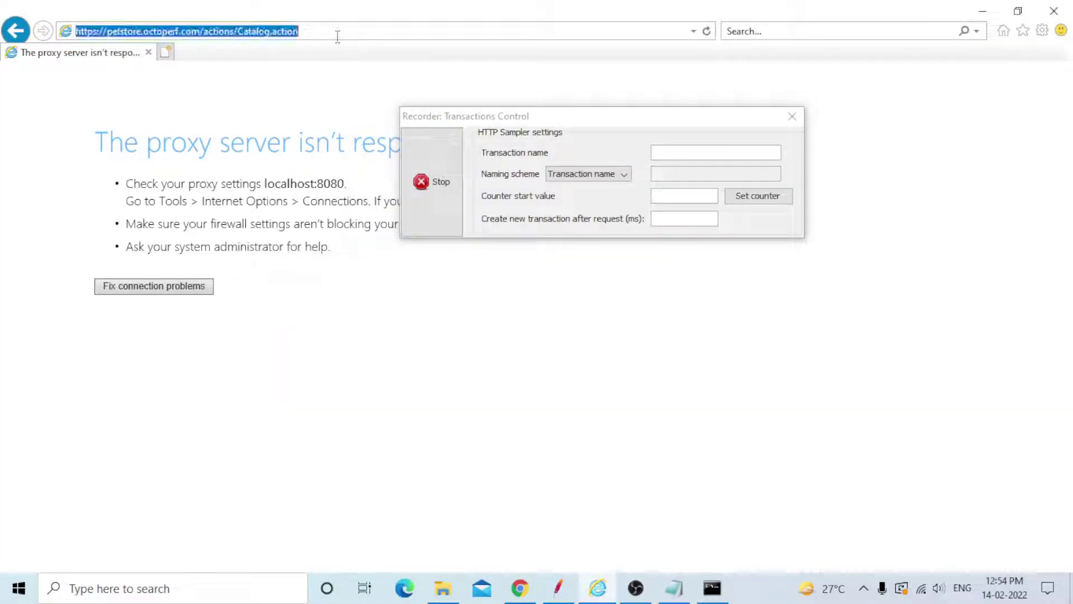
{"action": "key", "text": "Return"}
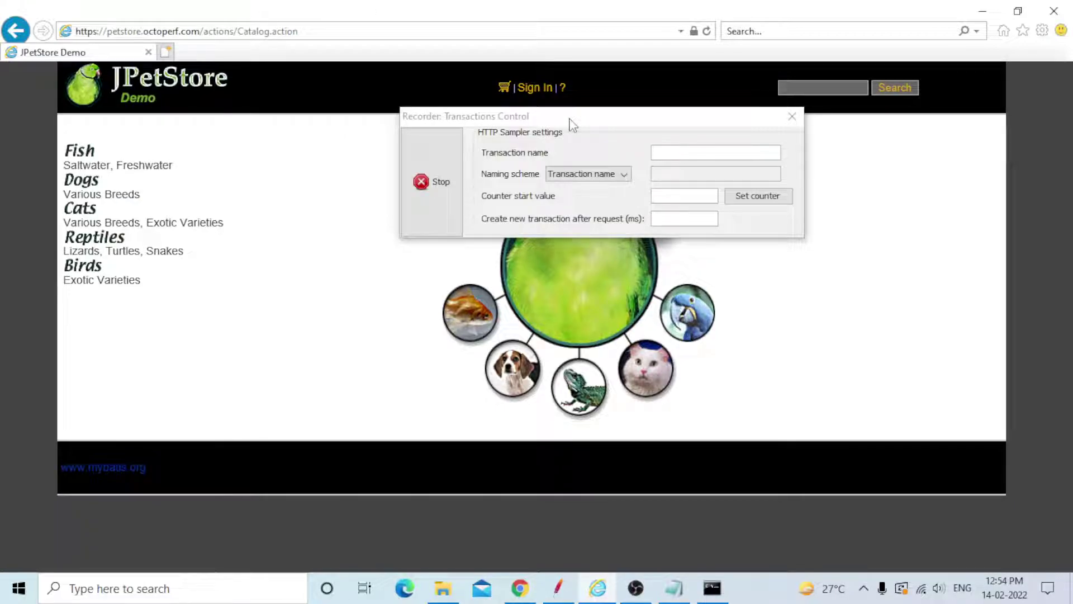
{"action": "left_click_drag", "start_coordinate": [578, 121], "coordinate": [902, 110]}
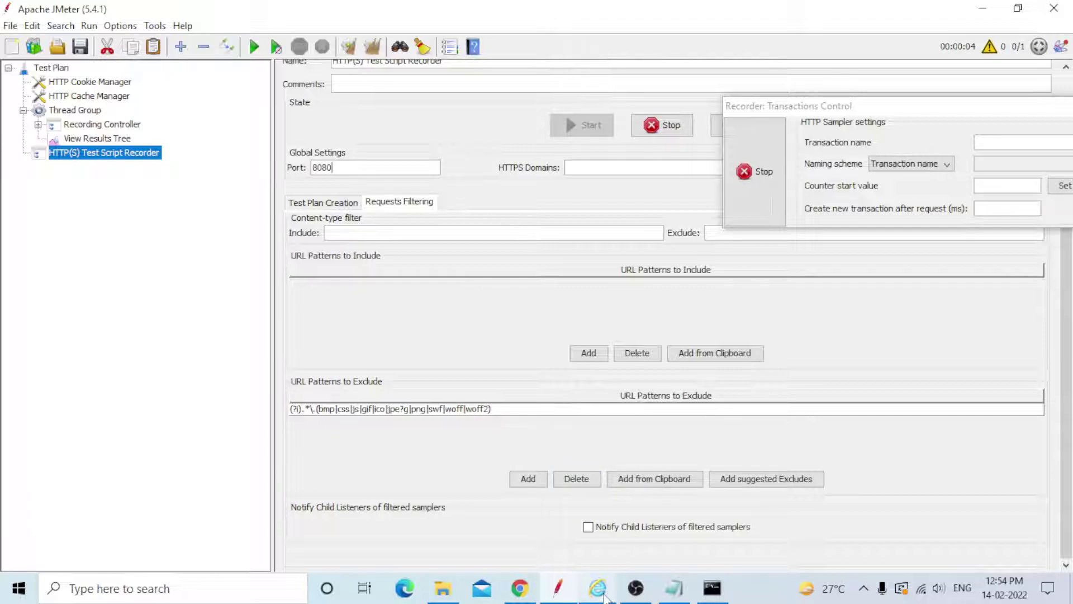
{"action": "key", "text": "alt+Tab"}
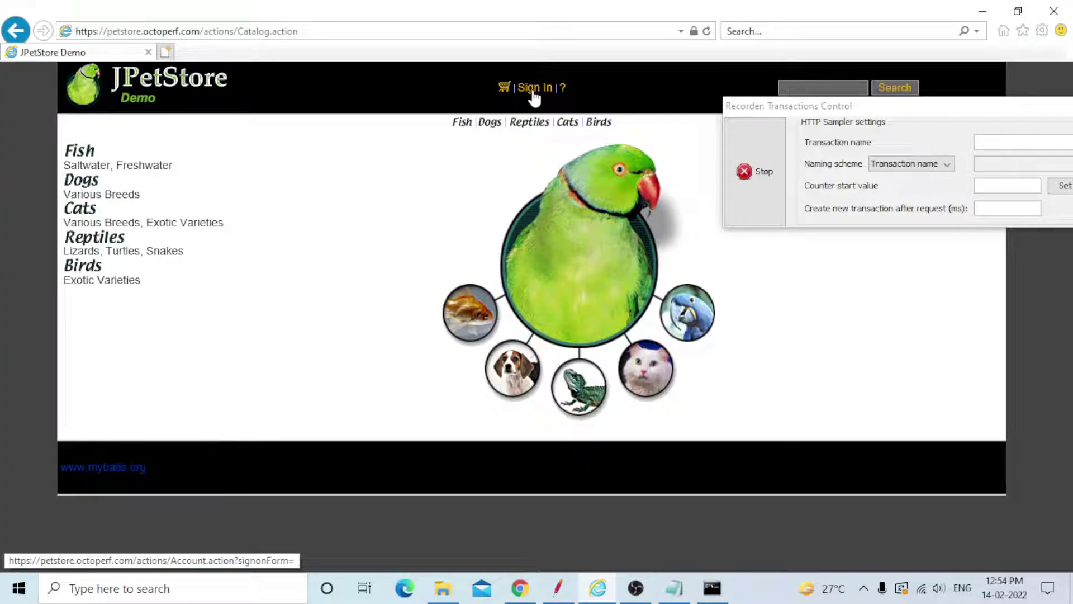
Sign in to JPetStore with the demo account's username and password.
{"action": "left_click", "coordinate": [533, 94]}
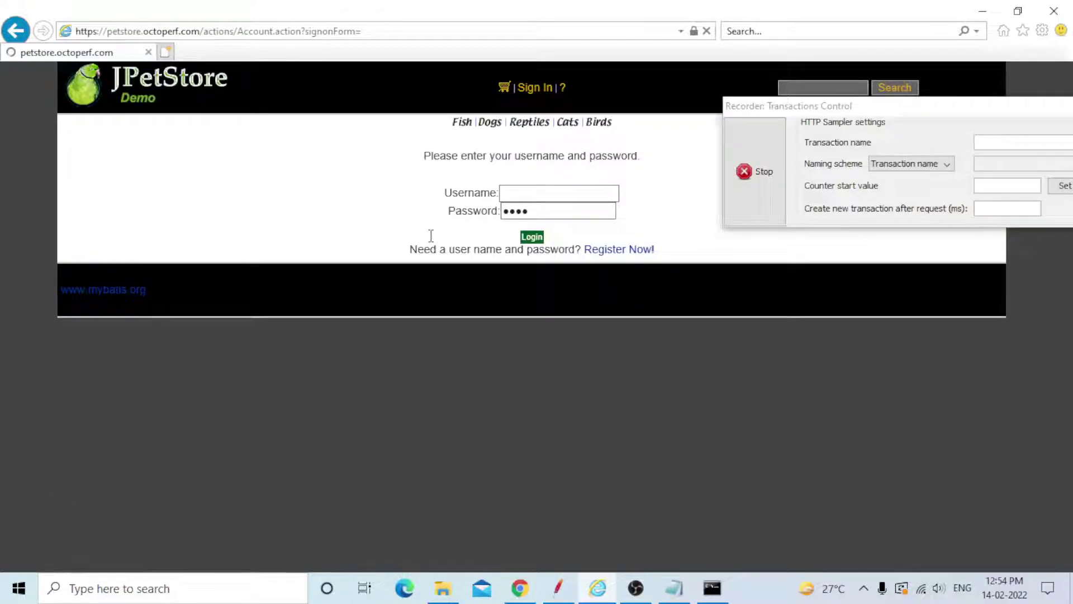
{"action": "left_click", "coordinate": [519, 195]}
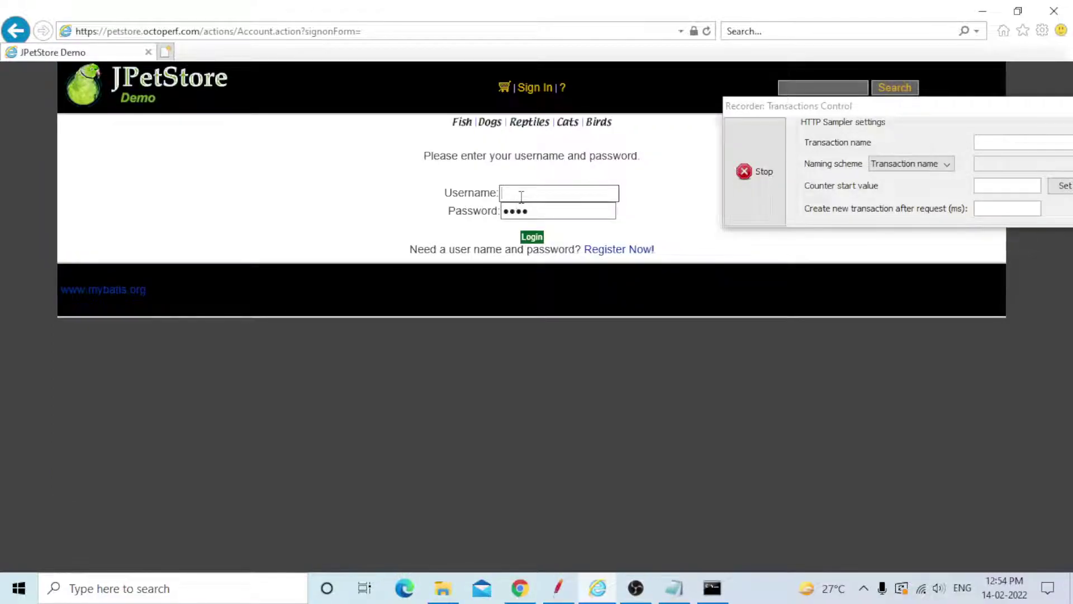
{"action": "type", "text": "j2ee"}
{"action": "key", "text": "Tab"}
{"action": "key", "text": "BackSpace"}
{"action": "type", "text": "j2ee"}
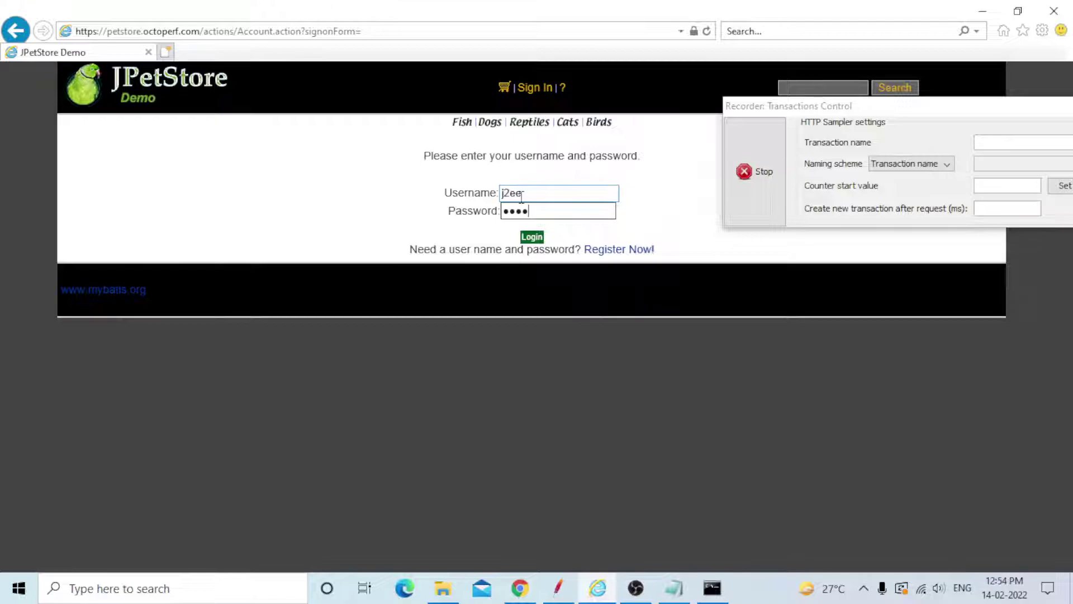
{"action": "key", "text": "Return"}
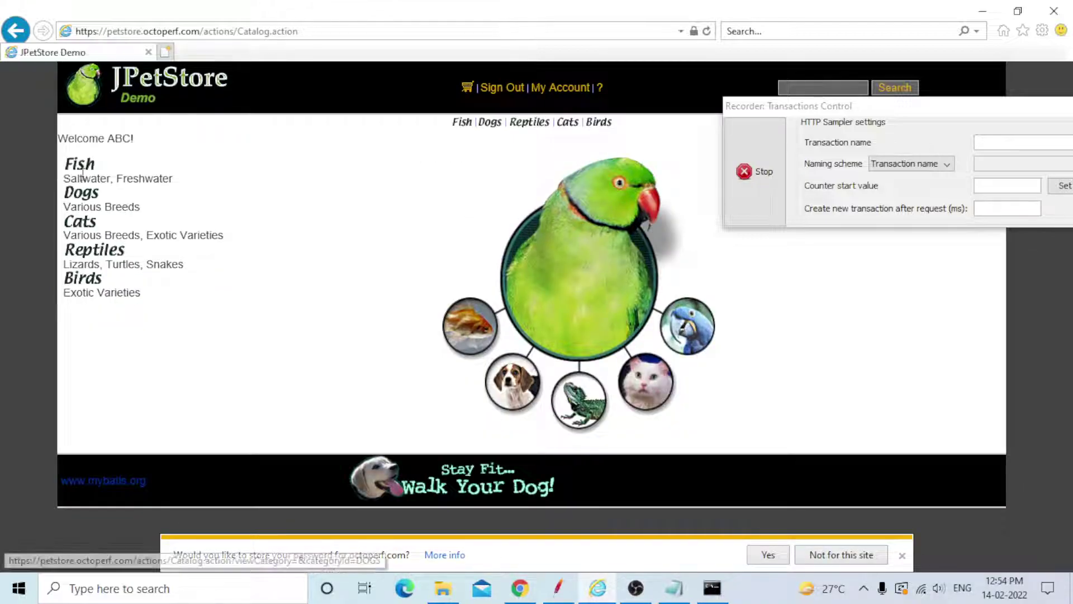
Order a Large Angelfish (EST-1) from the Fish category, submit checkout, then sign out.
{"action": "left_click", "coordinate": [82, 173]}
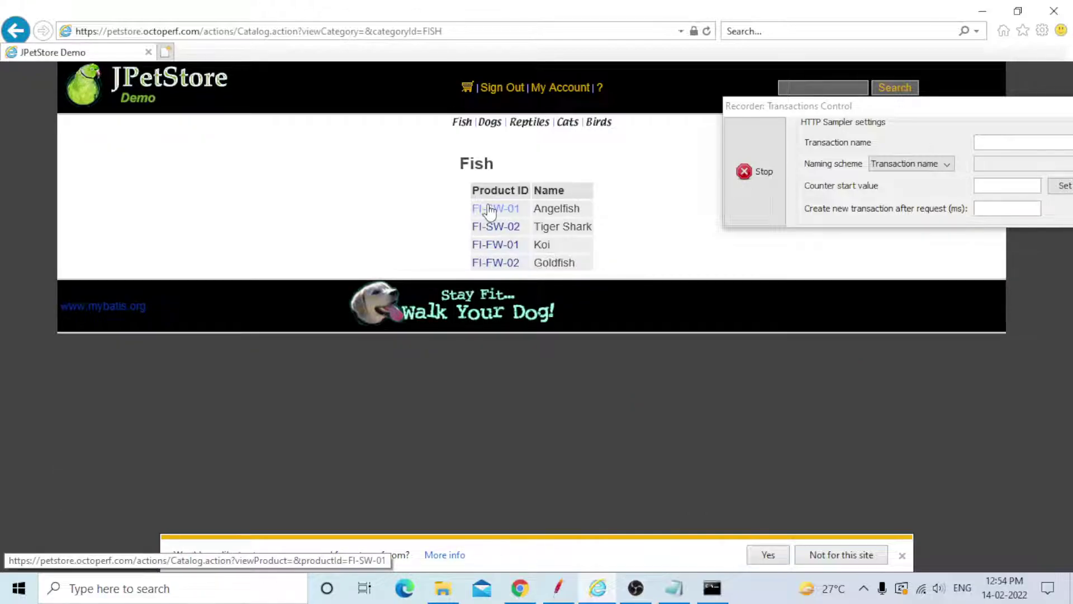
{"action": "left_click", "coordinate": [489, 212]}
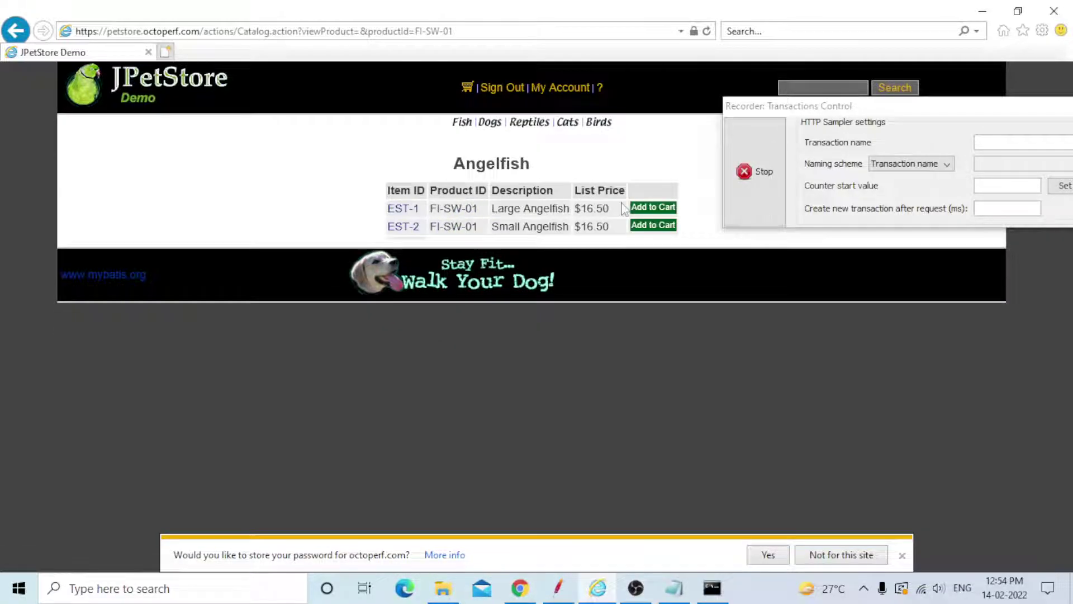
{"action": "left_click", "coordinate": [649, 207]}
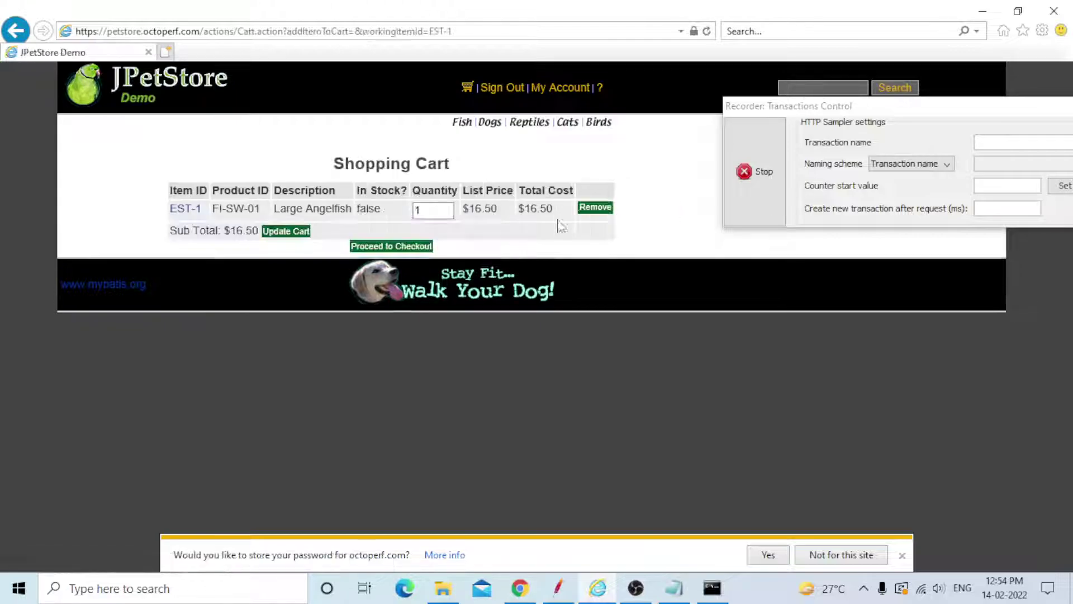
{"action": "left_click", "coordinate": [386, 247]}
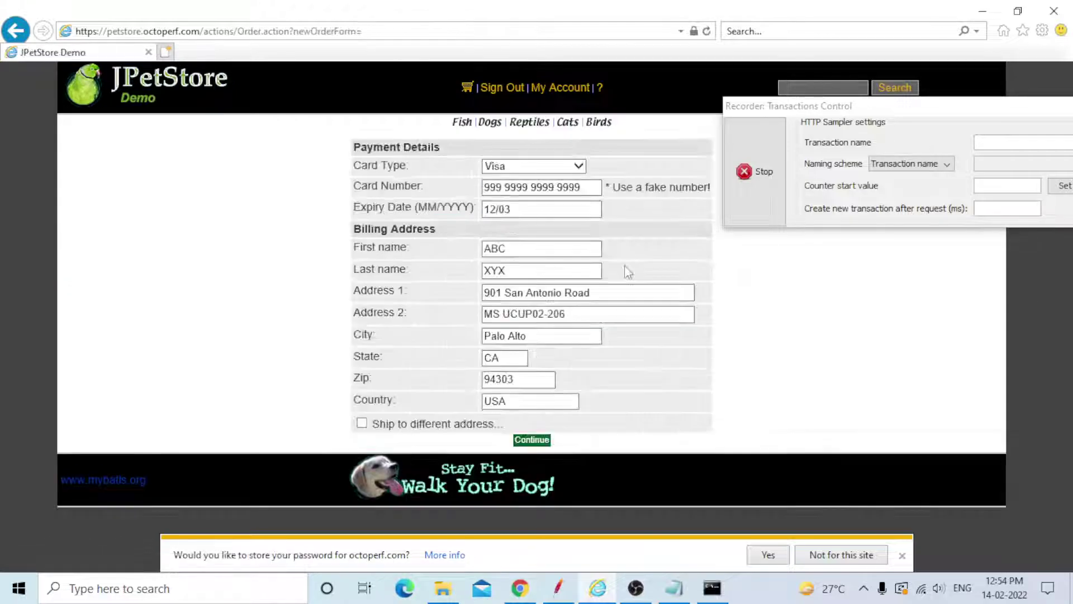
{"action": "left_click", "coordinate": [532, 439]}
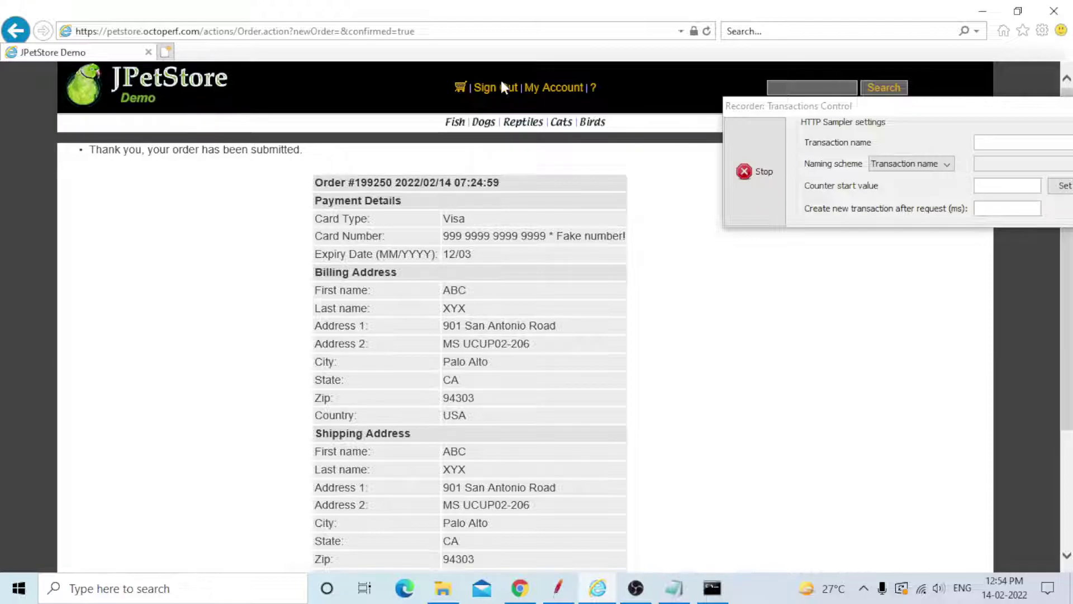
{"action": "left_click", "coordinate": [497, 87]}
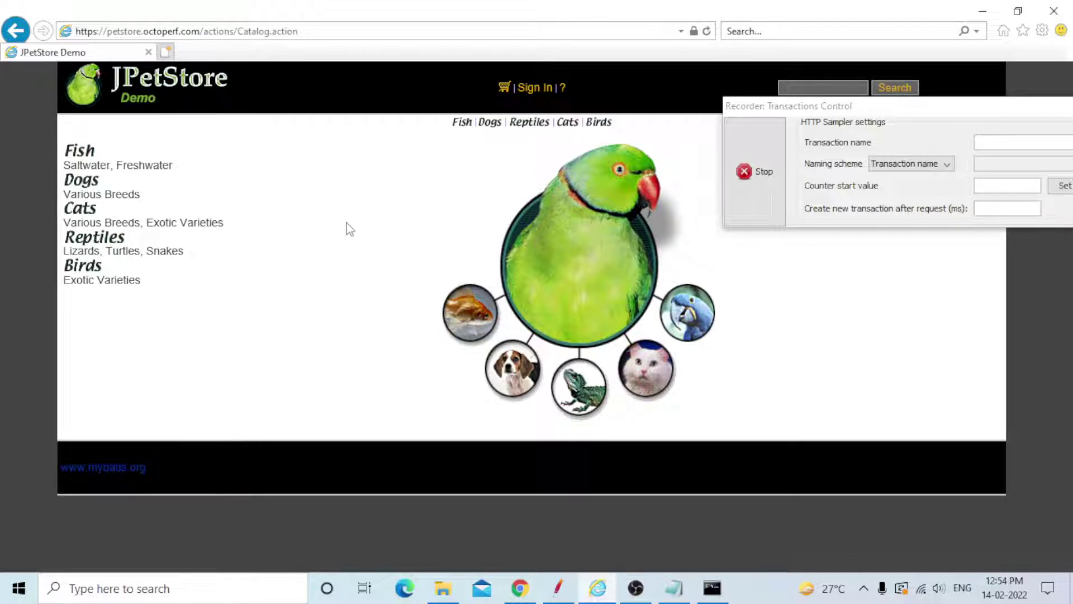
Stop recording and expand the Recording Controller and sampler -28 in JMeter.
{"action": "left_click", "coordinate": [750, 197]}
{"action": "left_click", "coordinate": [558, 587]}
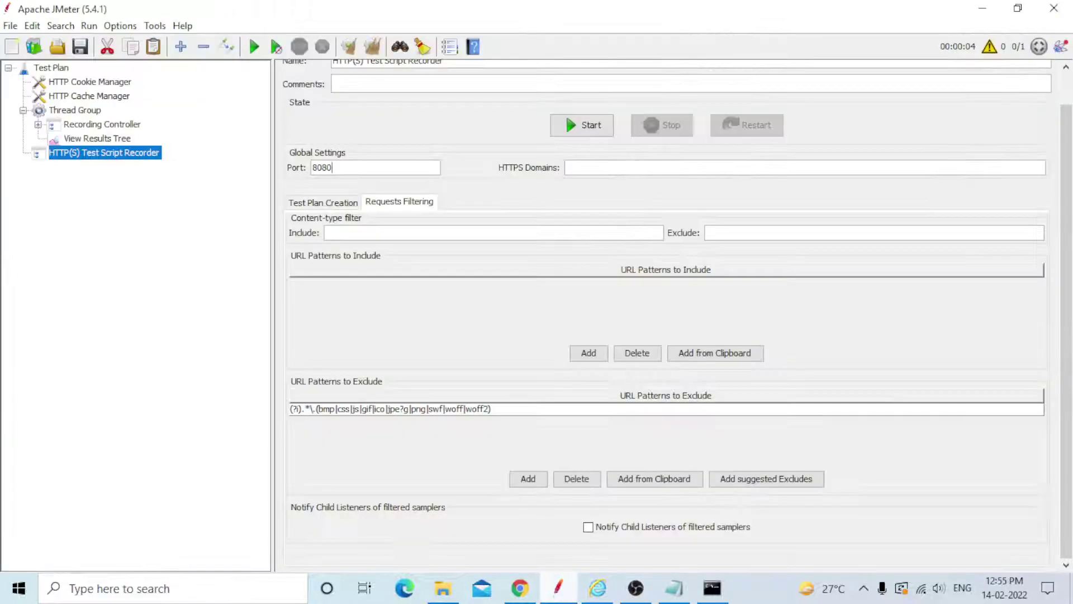
{"action": "left_click", "coordinate": [38, 125]}
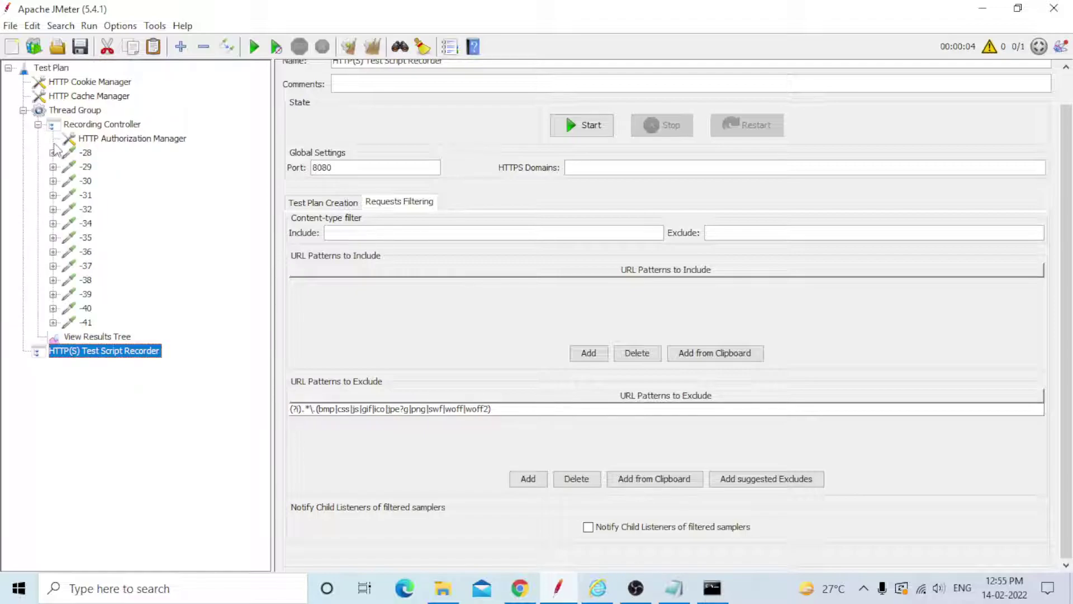
{"action": "left_click", "coordinate": [53, 153]}
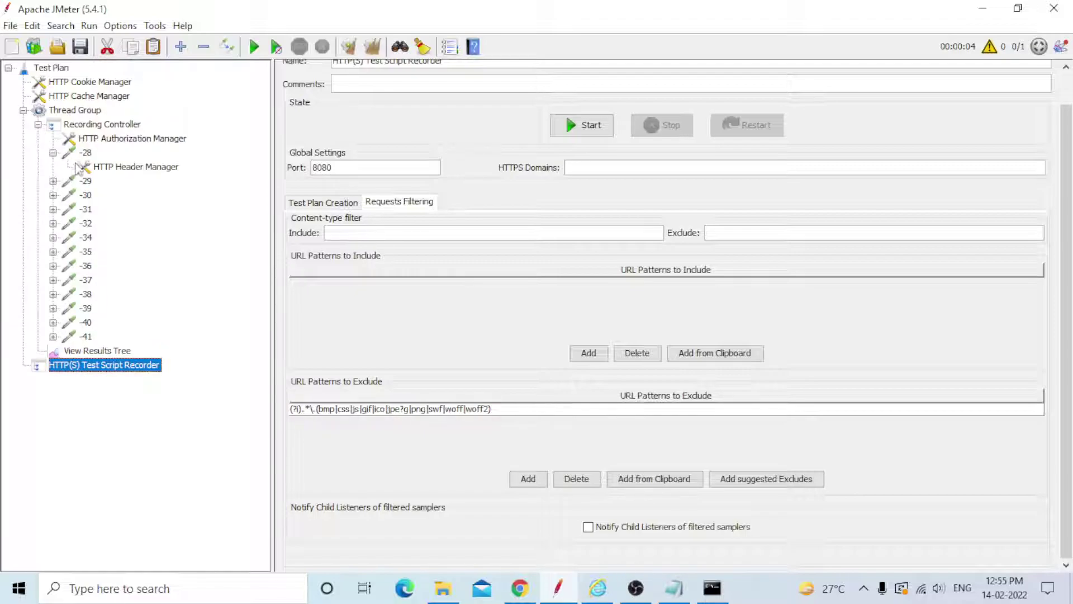
Inspect recorded requests -28 through -41, then step back up to request -28.
{"action": "left_click", "coordinate": [86, 153]}
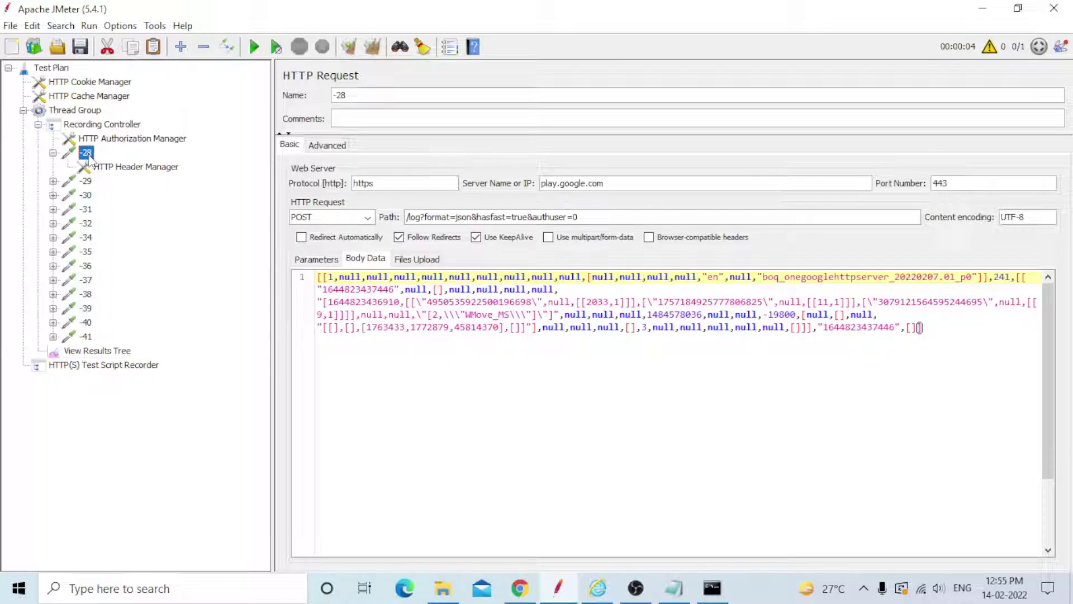
{"action": "left_click", "coordinate": [86, 181]}
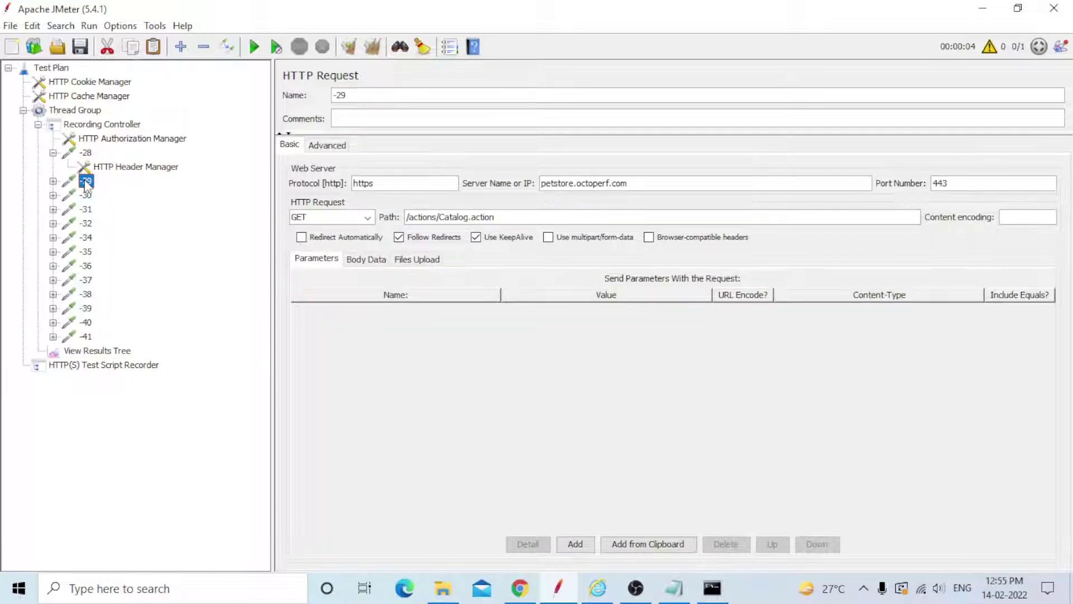
{"action": "left_click", "coordinate": [85, 195]}
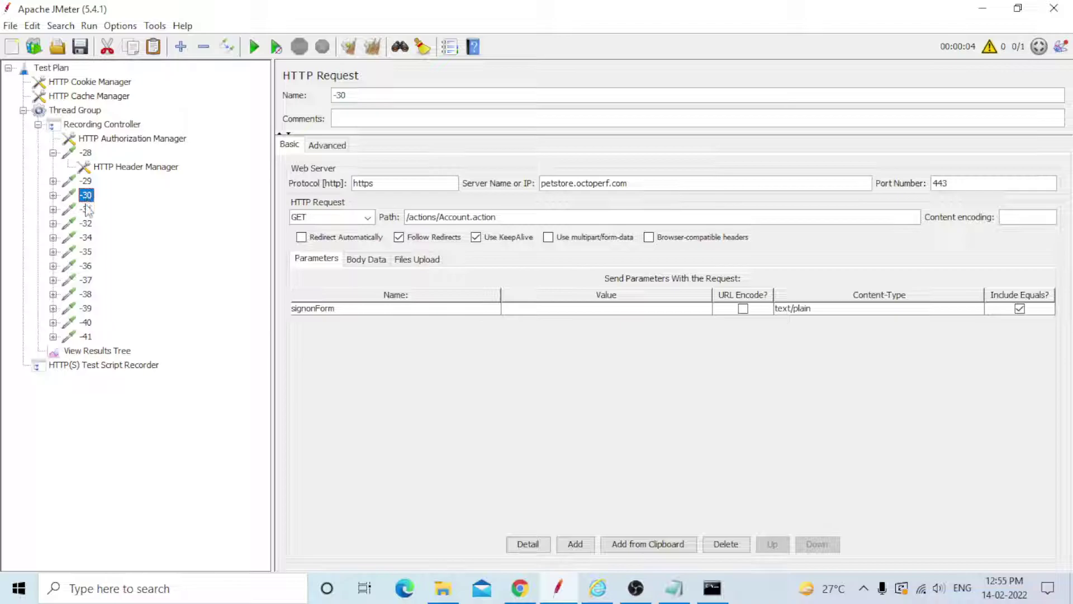
{"action": "left_click", "coordinate": [87, 210]}
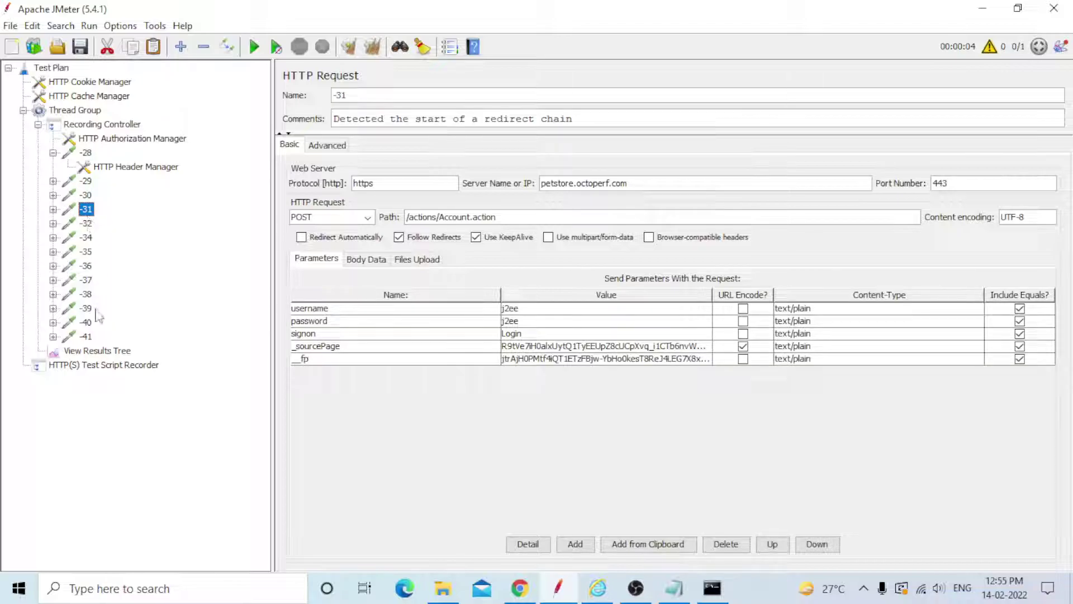
{"action": "left_click", "coordinate": [87, 337]}
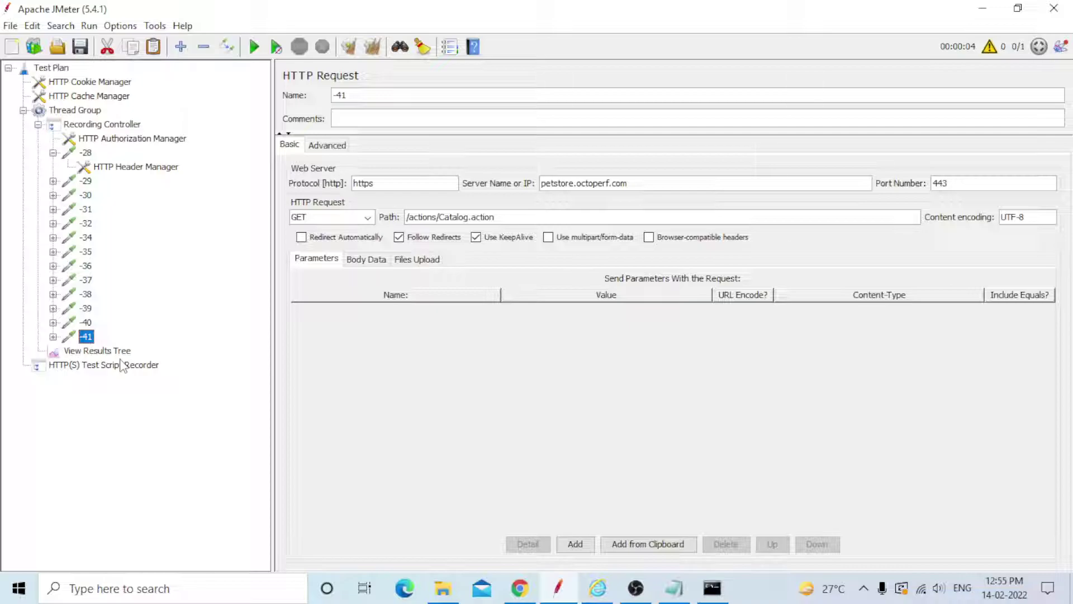
{"action": "key", "text": "Up"}
{"action": "key", "text": "Up"}
{"action": "key", "text": "Up"}
{"action": "key", "text": "Up"}
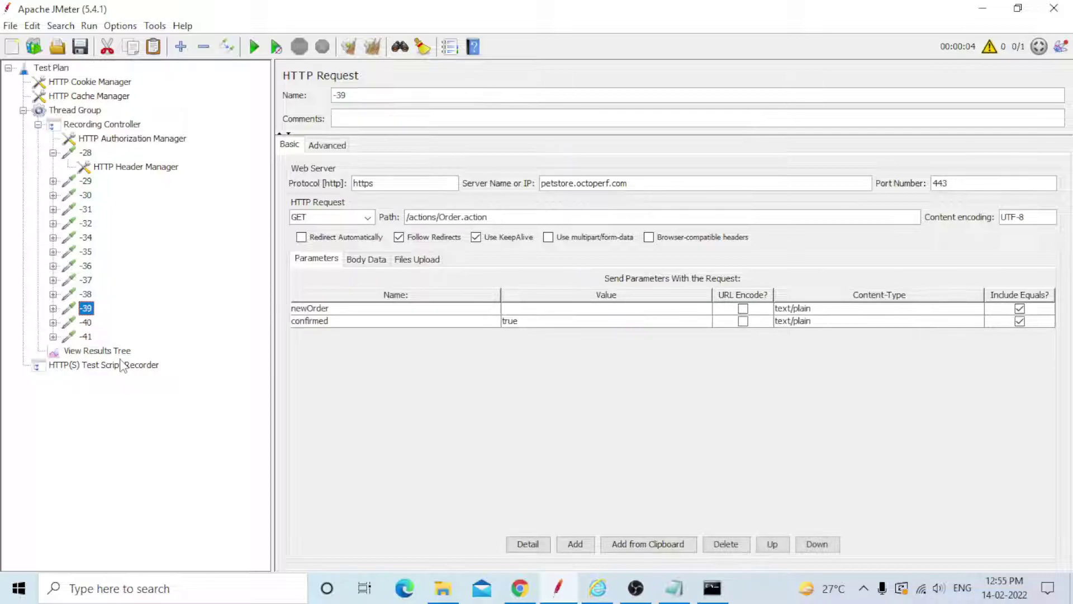
{"action": "key", "text": "Up"}
{"action": "key", "text": "Up"}
{"action": "key", "text": "Up"}
{"action": "key", "text": "Up"}
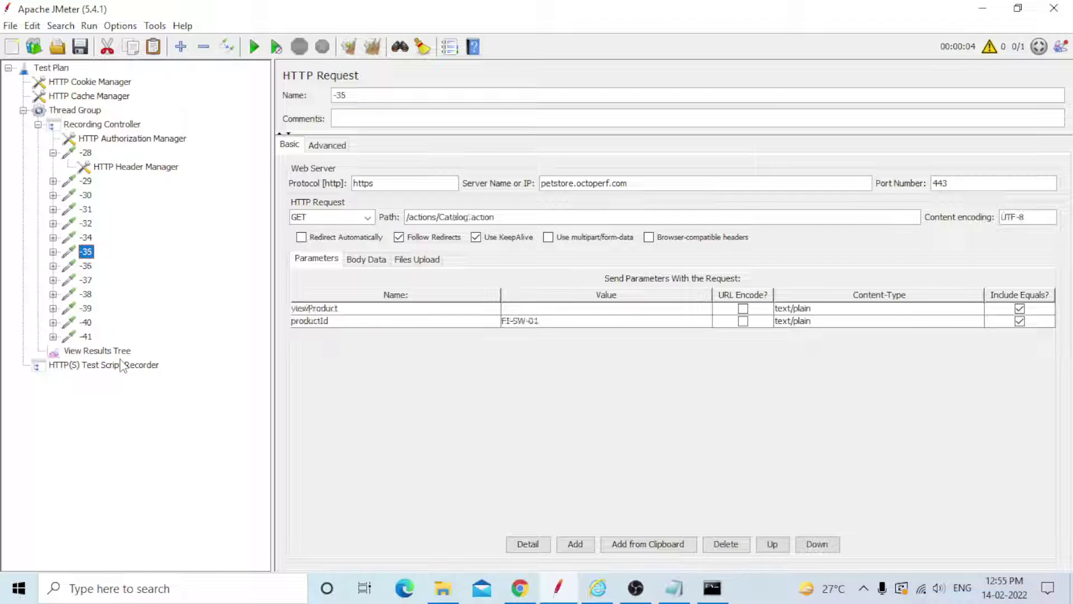
{"action": "key", "text": "Up"}
{"action": "key", "text": "Up"}
{"action": "key", "text": "Up"}
{"action": "key", "text": "Up"}
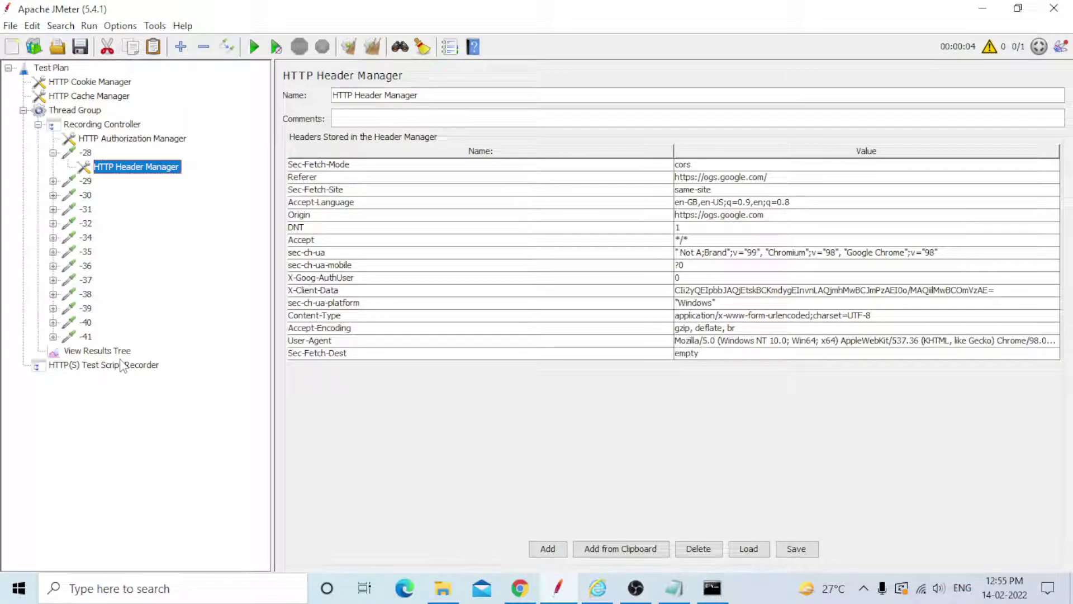
{"action": "key", "text": "Up"}
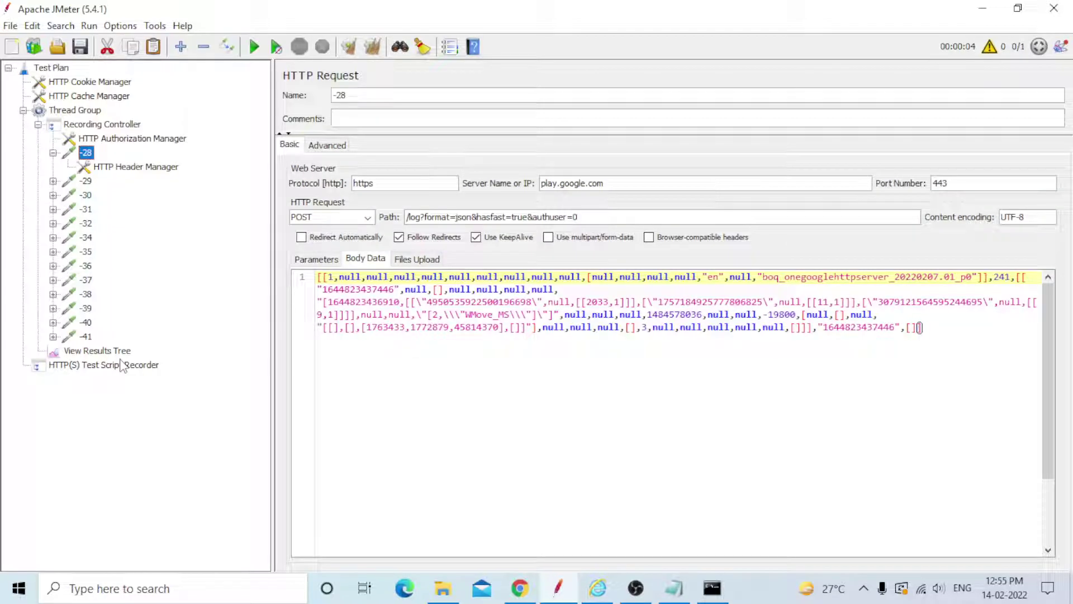
Delete the play.google.com sampler -28 and the HTTP Authorization Manager.
{"action": "key", "text": "Delete"}
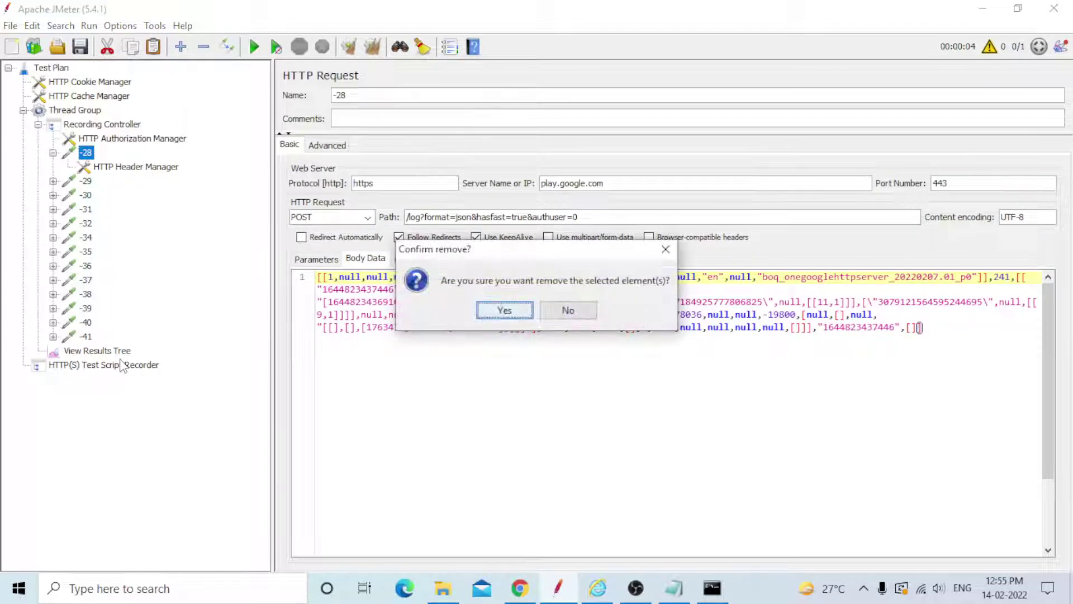
{"action": "key", "text": "Return"}
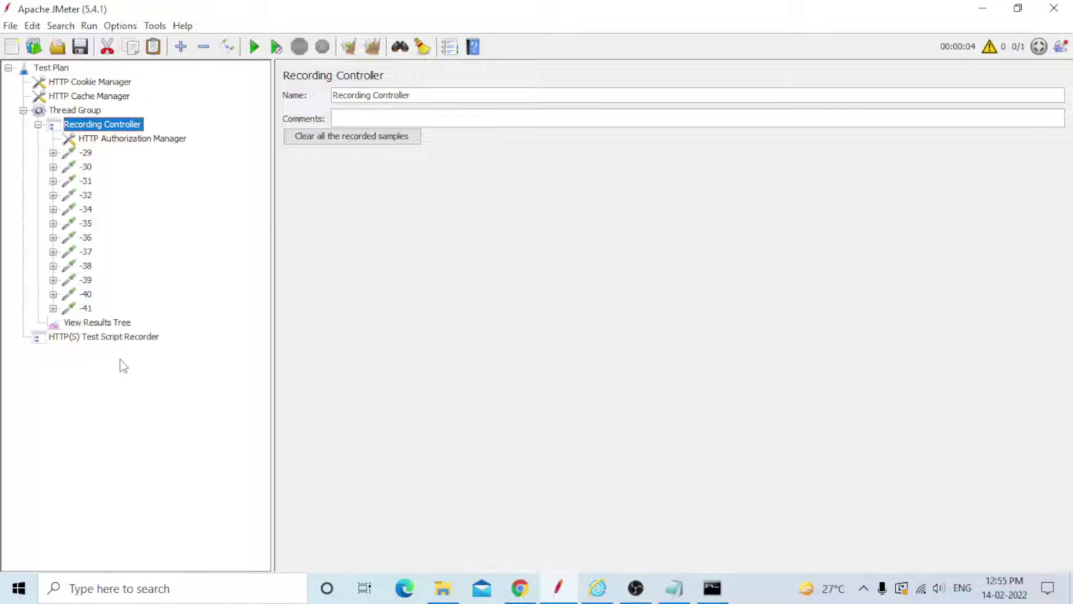
{"action": "left_click", "coordinate": [117, 141]}
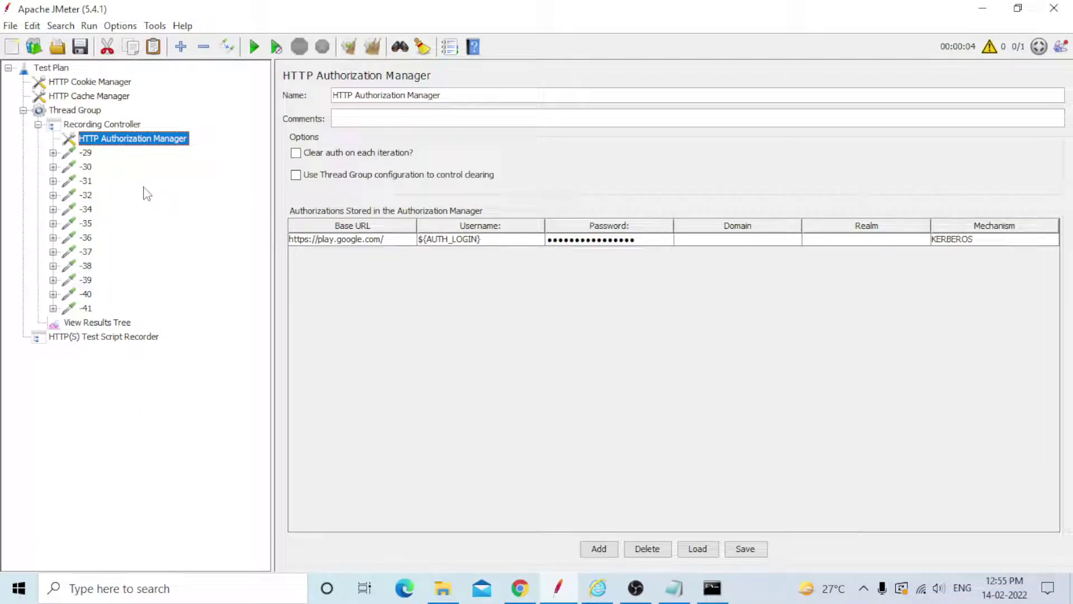
{"action": "key", "text": "Delete"}
{"action": "key", "text": "Return"}
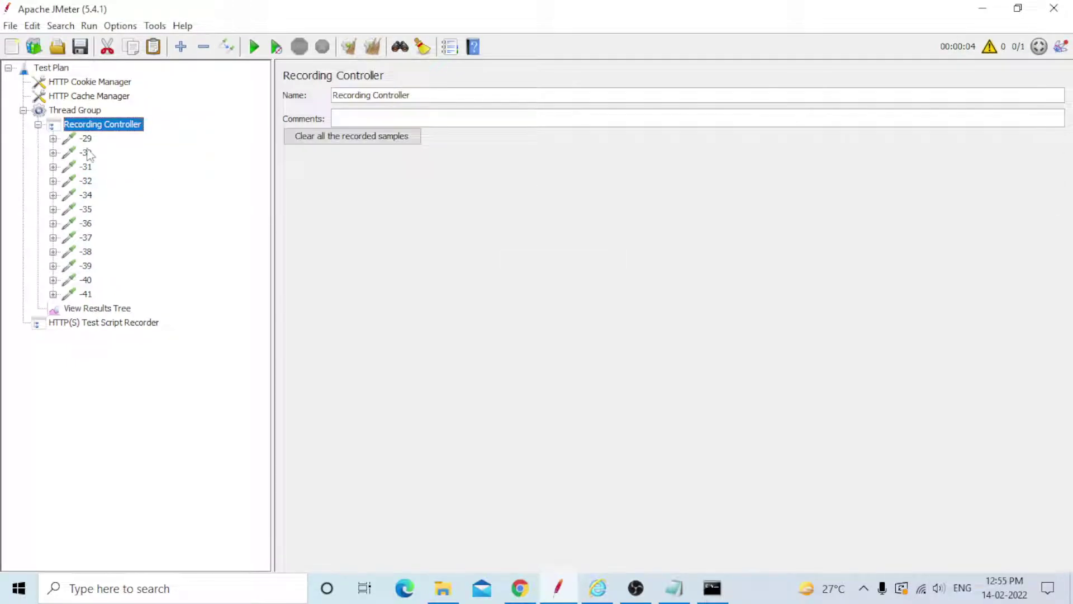
Review the remaining requests -29 through -41, ending on the View Results Tree listener.
{"action": "left_click", "coordinate": [85, 140]}
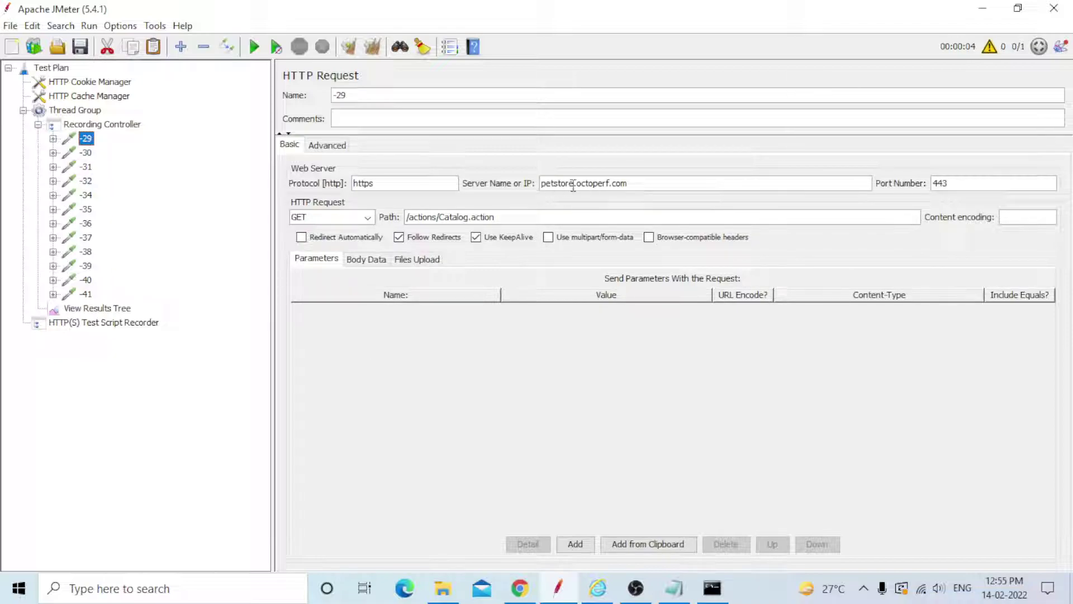
{"action": "left_click", "coordinate": [86, 152]}
{"action": "left_click", "coordinate": [88, 167]}
{"action": "left_click", "coordinate": [87, 180]}
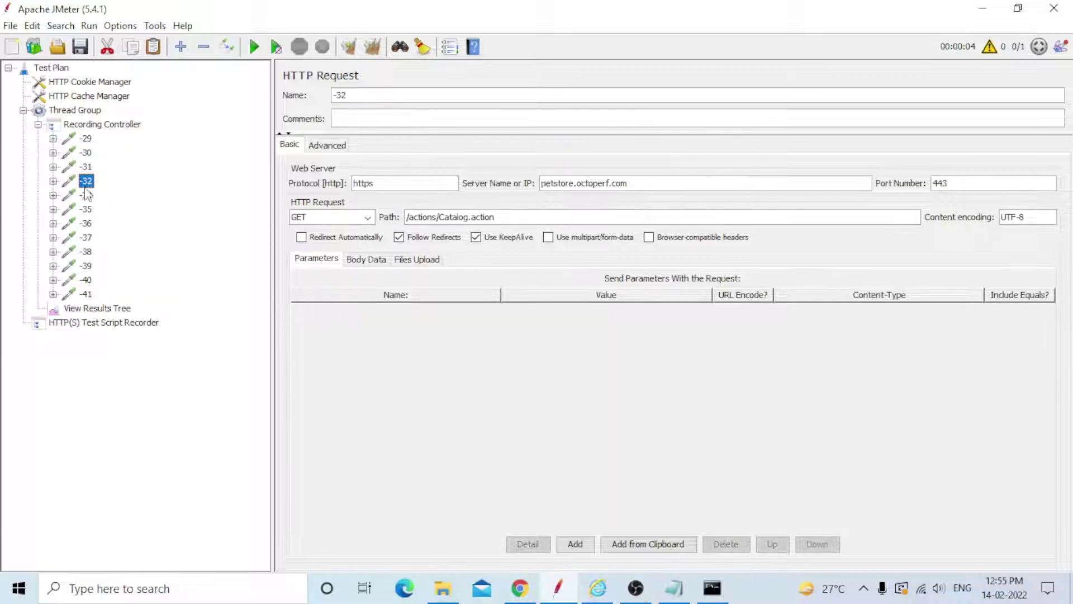
{"action": "left_click", "coordinate": [86, 195]}
{"action": "left_click", "coordinate": [85, 209]}
{"action": "left_click", "coordinate": [86, 223]}
{"action": "left_click", "coordinate": [85, 237]}
{"action": "left_click", "coordinate": [85, 251]}
{"action": "left_click", "coordinate": [86, 265]}
{"action": "left_click", "coordinate": [88, 280]}
{"action": "left_click", "coordinate": [89, 294]}
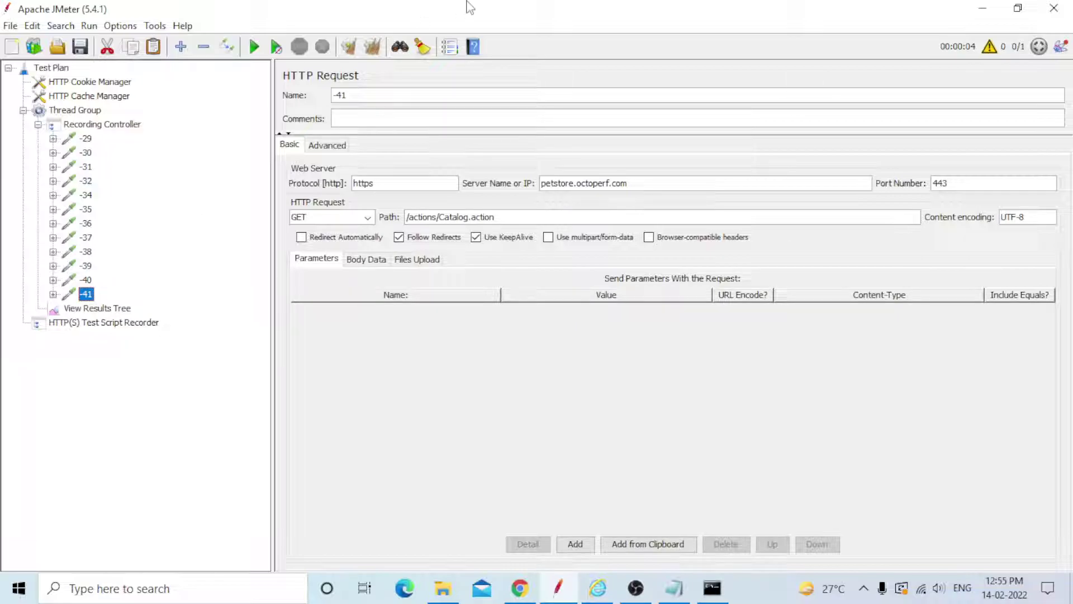
{"action": "left_click", "coordinate": [112, 309]}
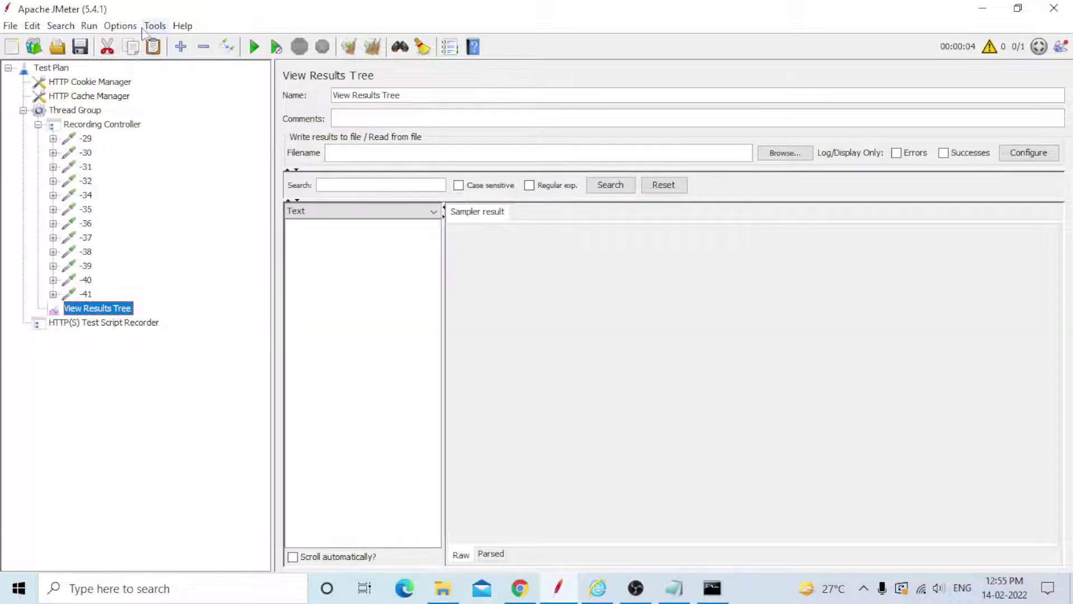
Save the test plan as Recording2.jmx in the apache-jmeter-5.4.1 bin folder.
{"action": "left_click", "coordinate": [80, 46]}
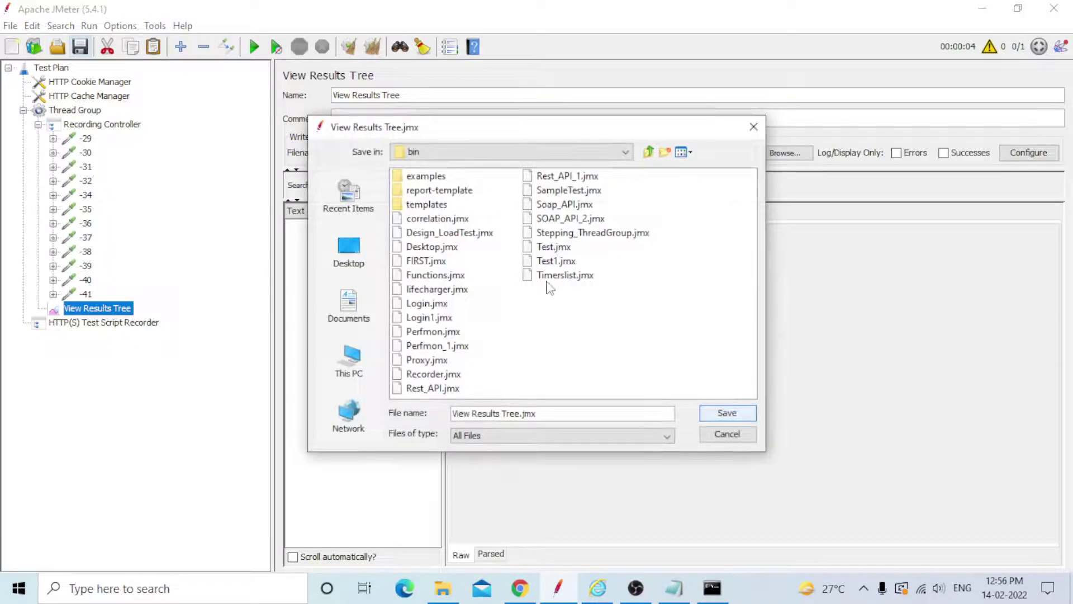
{"action": "left_click", "coordinate": [523, 414]}
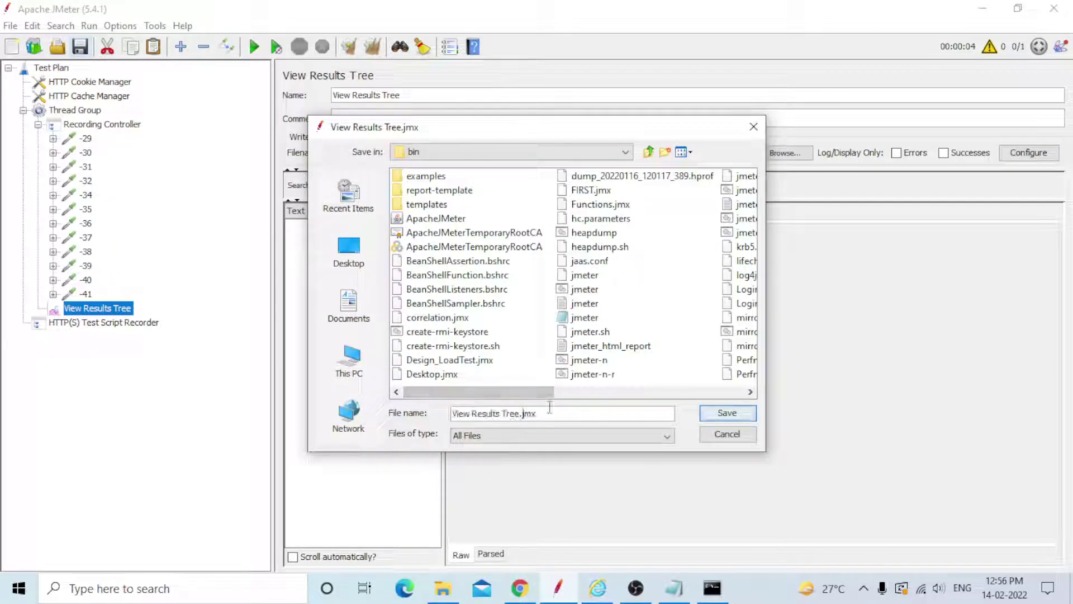
{"action": "key", "text": "BackSpace"}
{"action": "key", "text": "BackSpace"}
{"action": "key", "text": "BackSpace"}
{"action": "key", "text": "BackSpace"}
{"action": "key", "text": "BackSpace"}
{"action": "key", "text": "BackSpace"}
{"action": "key", "text": "BackSpace"}
{"action": "key", "text": "BackSpace"}
{"action": "key", "text": "BackSpace"}
{"action": "key", "text": "BackSpace"}
{"action": "key", "text": "BackSpace"}
{"action": "key", "text": "BackSpace"}
{"action": "key", "text": "BackSpace"}
{"action": "key", "text": "BackSpace"}
{"action": "key", "text": "BackSpace"}
{"action": "key", "text": "BackSpace"}
{"action": "key", "text": "BackSpace"}
{"action": "key", "text": "BackSpace"}
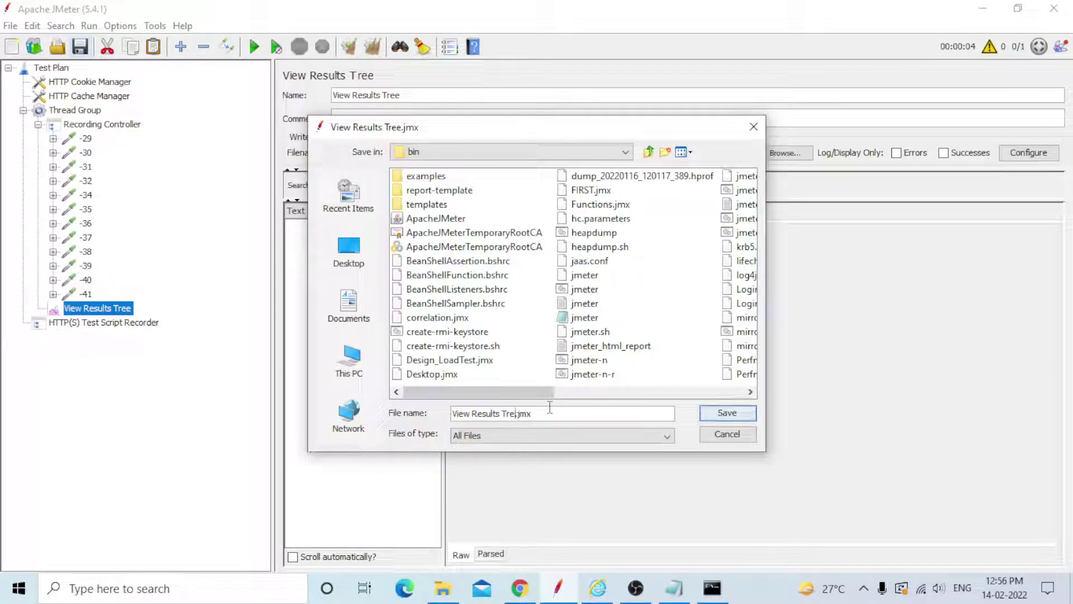
{"action": "type", "text": "Re."}
{"action": "type", "text": "cording"}
{"action": "type", "text": "2"}
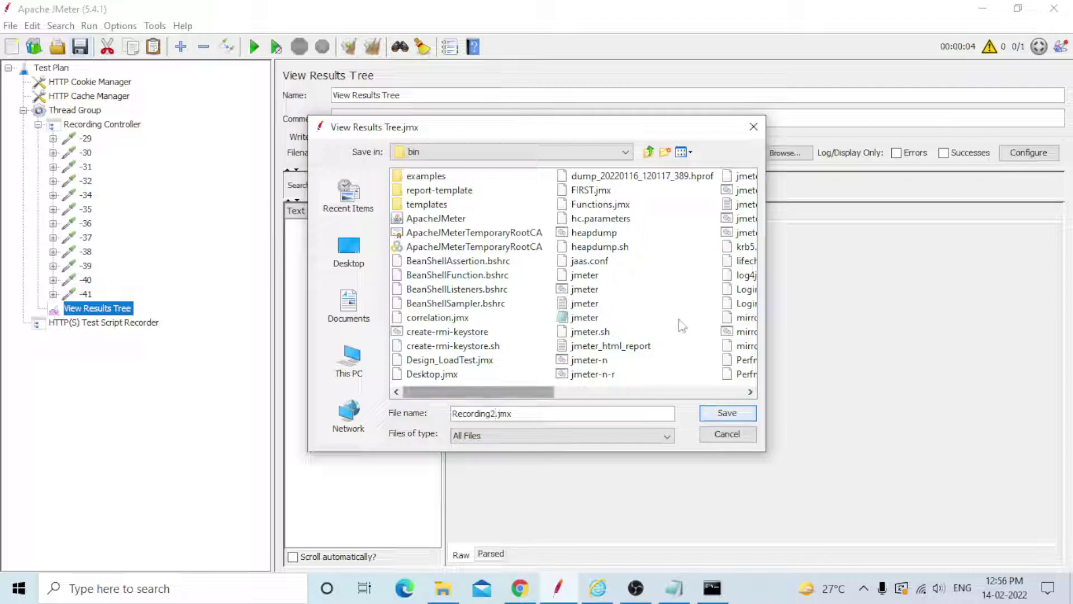
{"action": "left_click", "coordinate": [726, 413]}
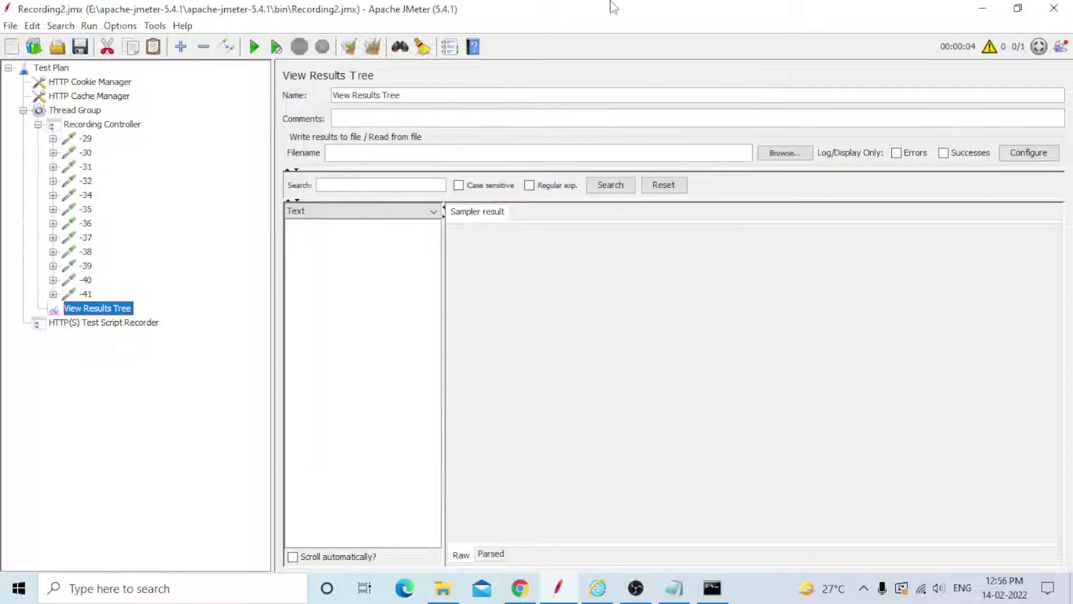
Run the test plan and view sampler -30's request and HTML response.
{"action": "left_click", "coordinate": [257, 48]}
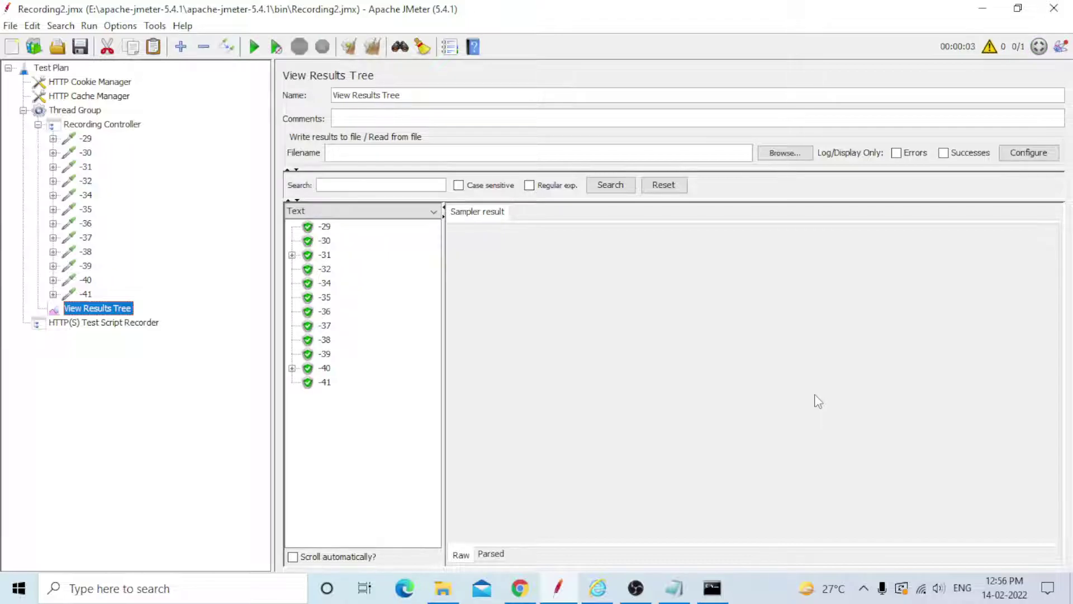
{"action": "left_click", "coordinate": [326, 227]}
{"action": "left_click", "coordinate": [327, 241]}
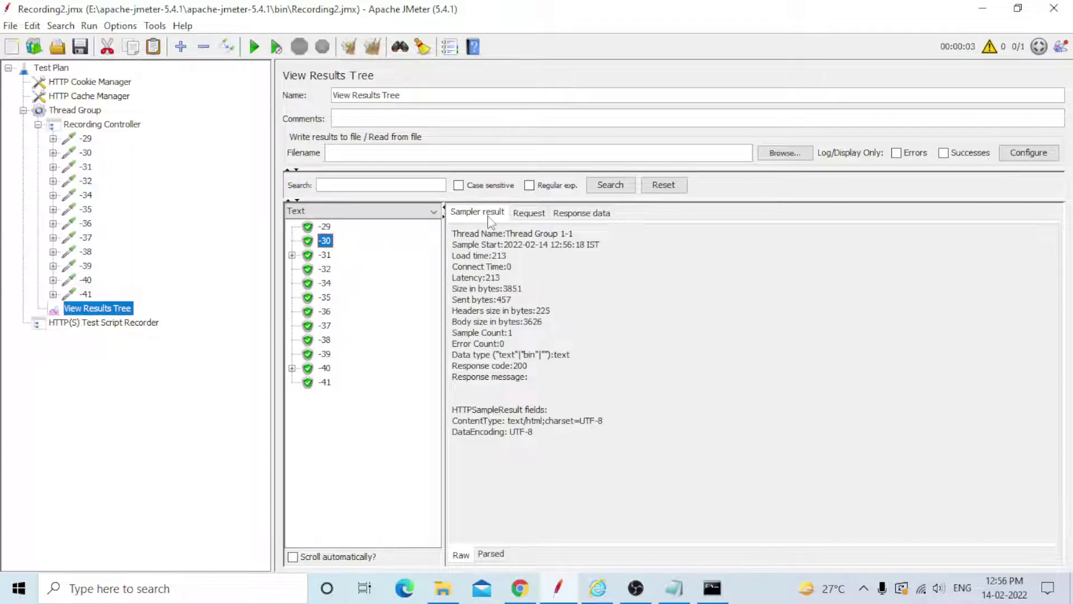
{"action": "left_click", "coordinate": [529, 213]}
{"action": "left_click", "coordinate": [579, 213]}
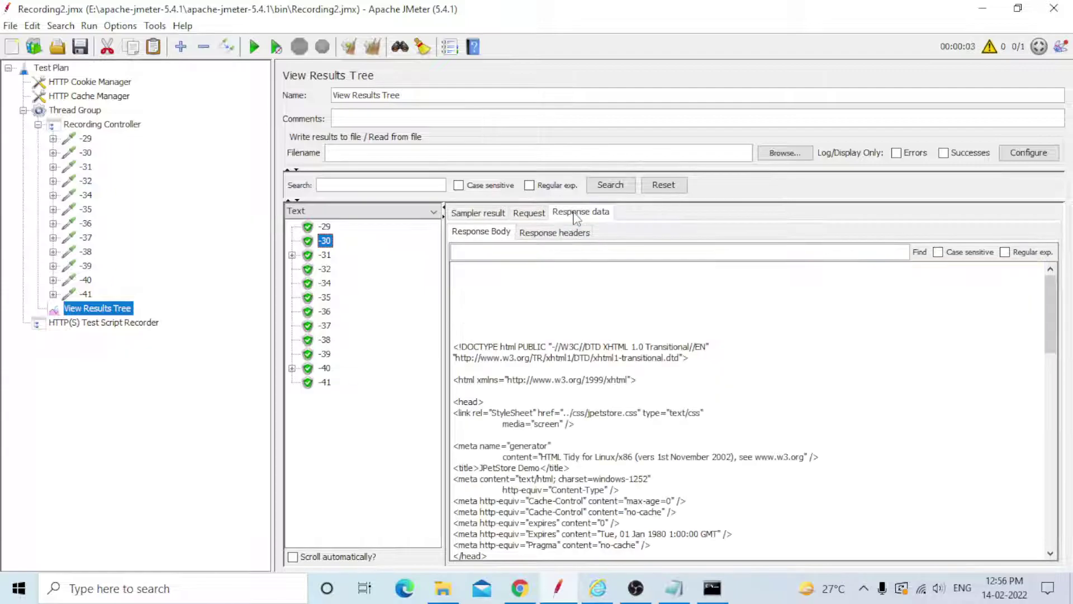
Step back through sampler responses from -37 up to -29, all passing.
{"action": "scroll", "coordinate": [609, 312], "scroll_direction": "down", "scroll_amount": 5}
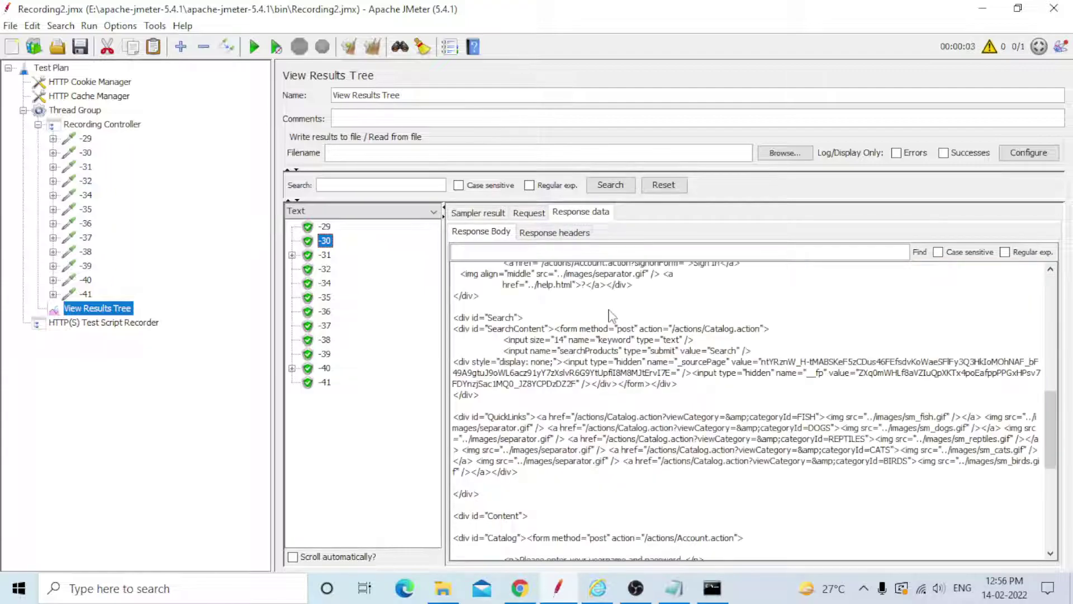
{"action": "left_click", "coordinate": [326, 354]}
{"action": "left_click", "coordinate": [327, 340]}
{"action": "left_click", "coordinate": [327, 326]}
{"action": "left_click", "coordinate": [327, 311]}
{"action": "left_click", "coordinate": [327, 297]}
{"action": "left_click", "coordinate": [327, 283]}
{"action": "left_click", "coordinate": [326, 255]}
{"action": "left_click", "coordinate": [326, 241]}
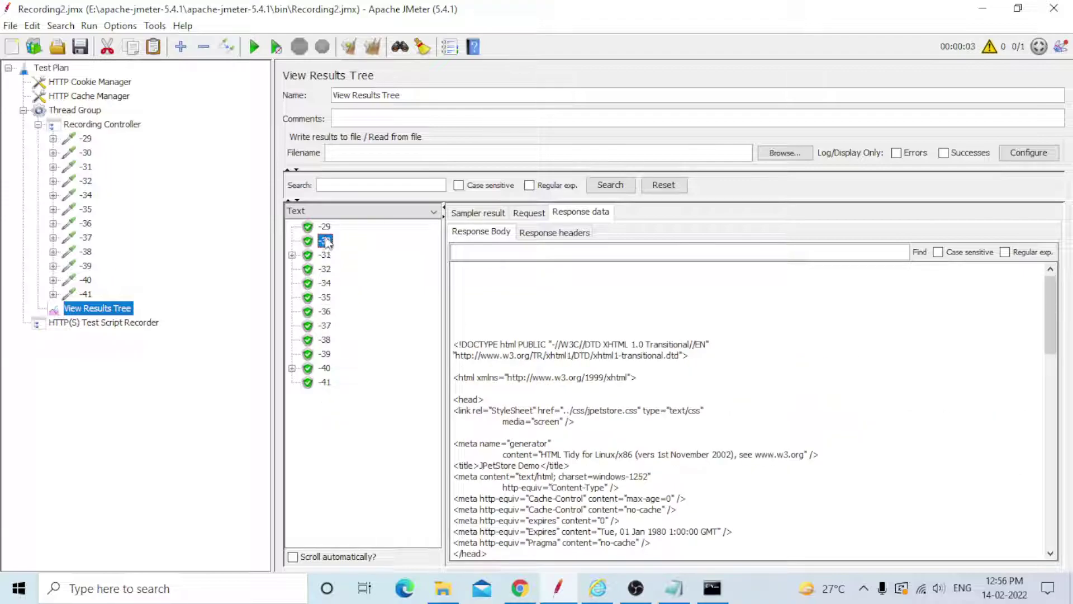
{"action": "left_click", "coordinate": [326, 226]}
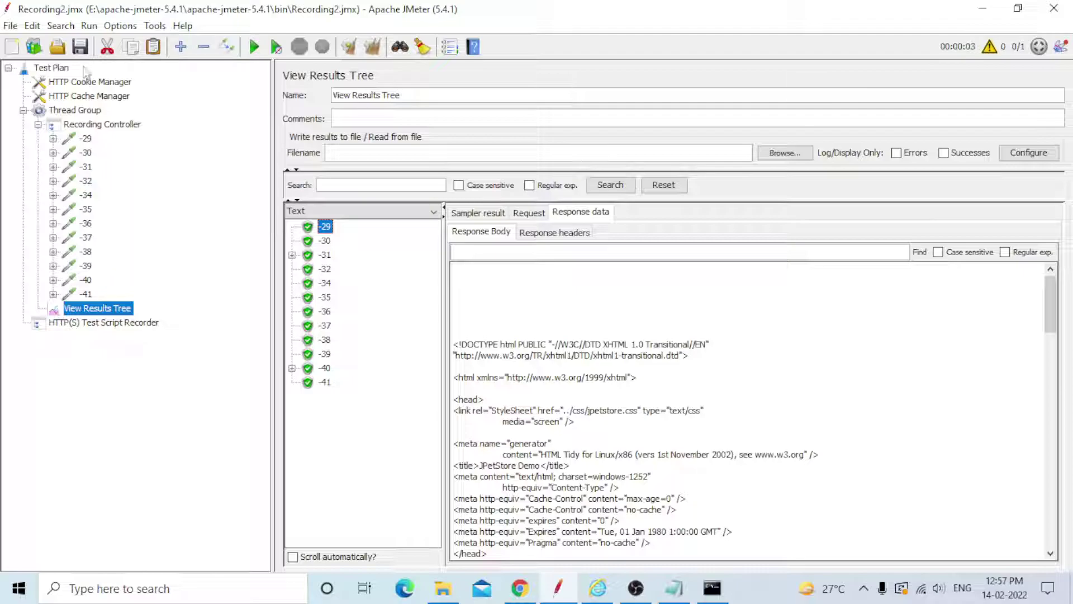
{"action": "left_click", "coordinate": [59, 71]}
{"action": "left_click", "coordinate": [81, 83]}
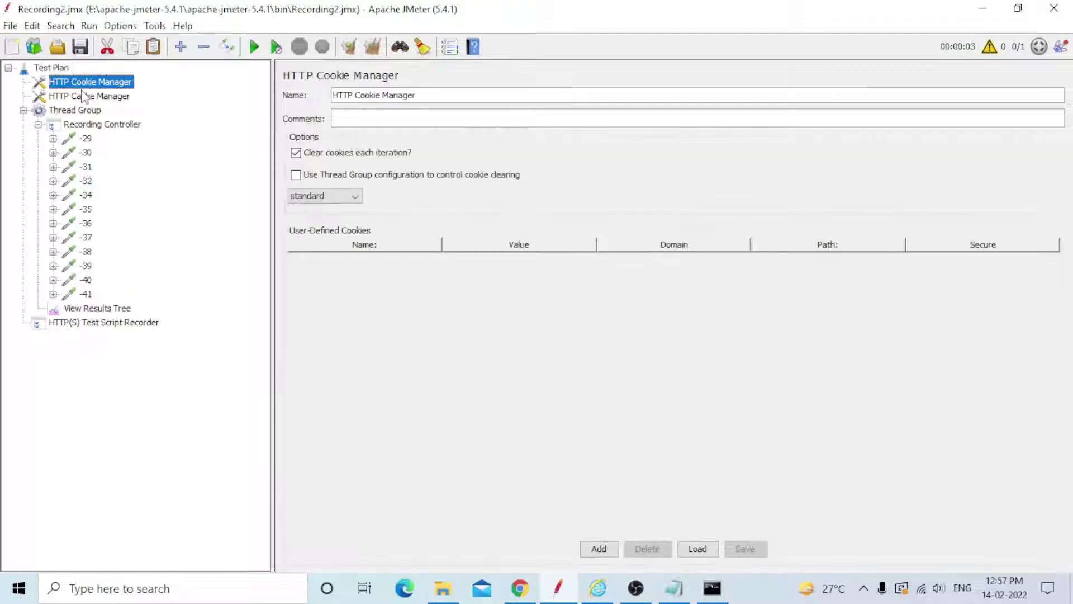
{"action": "left_click", "coordinate": [85, 96]}
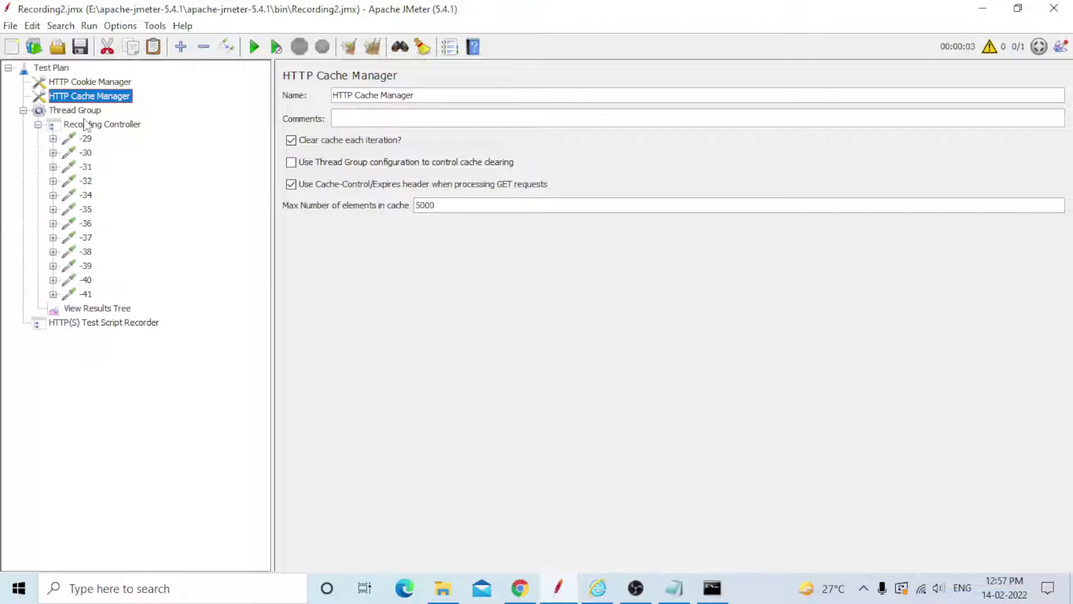
{"action": "left_click", "coordinate": [81, 127]}
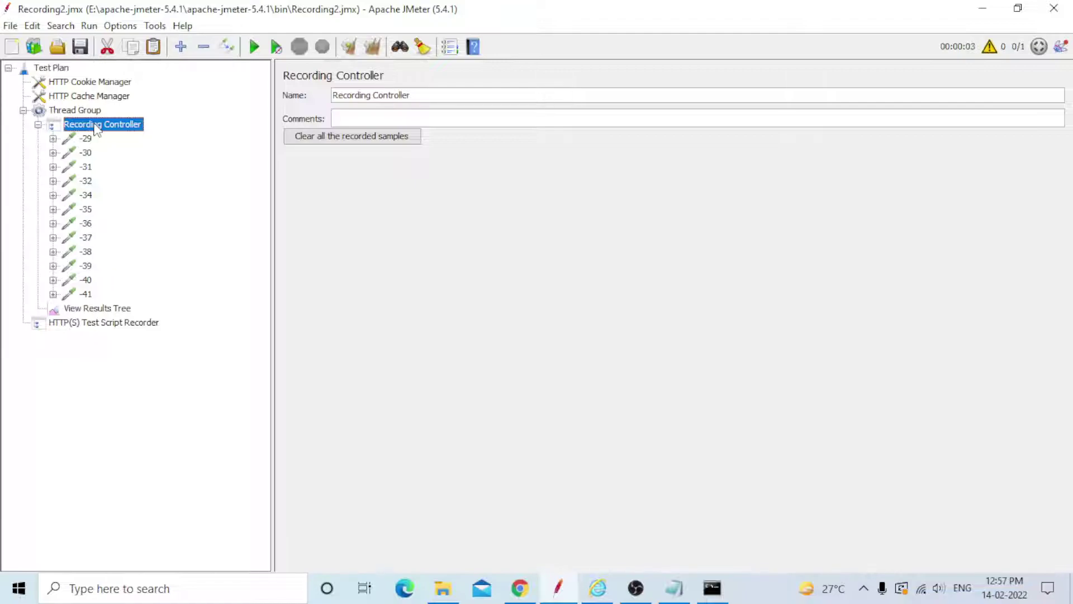
{"action": "left_click", "coordinate": [85, 309]}
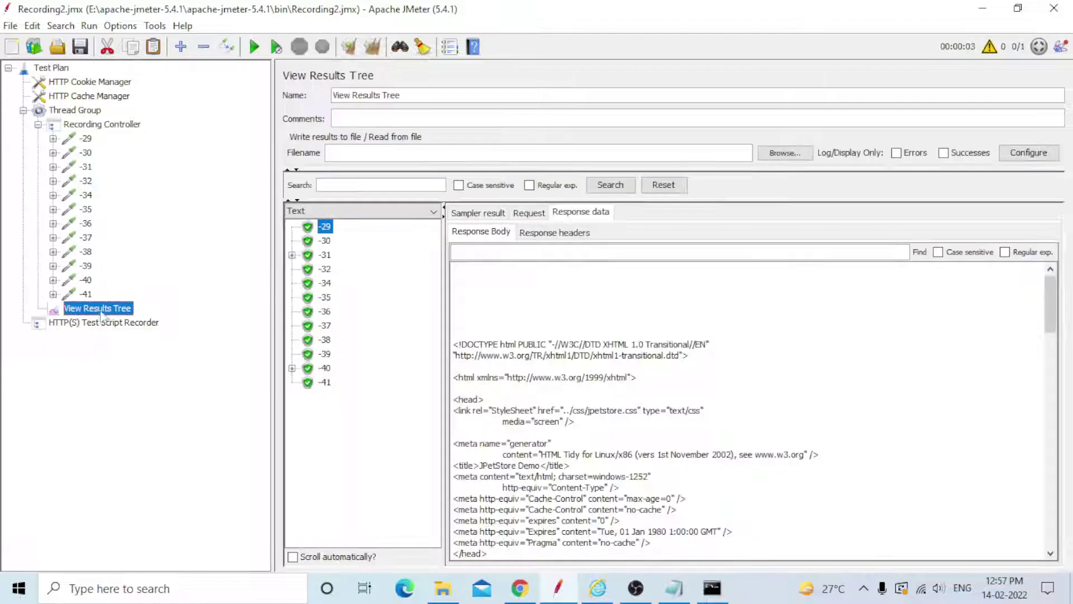
{"action": "left_click", "coordinate": [106, 323]}
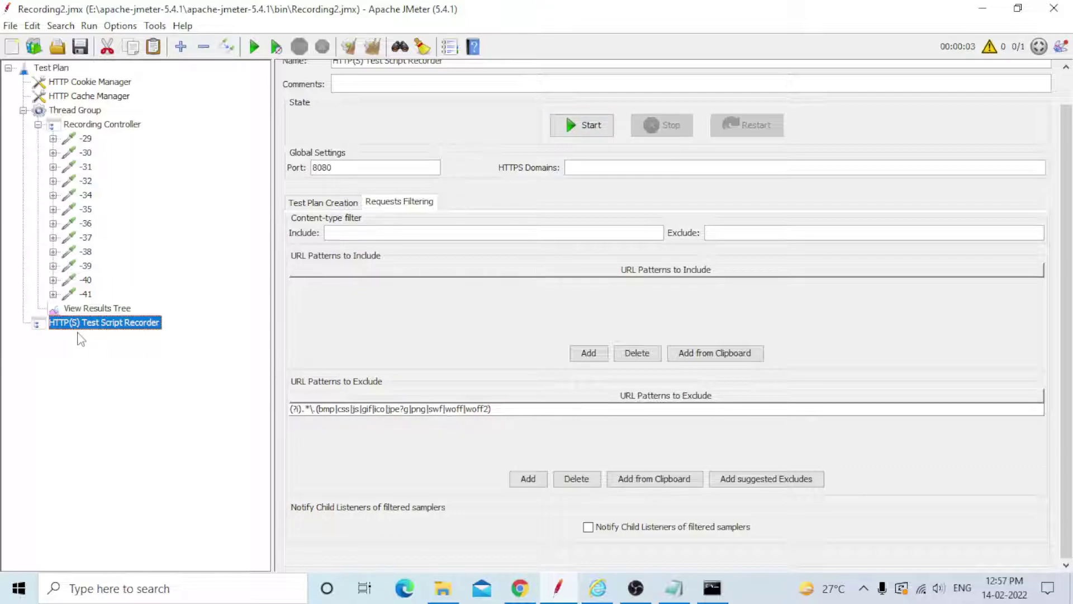
{"action": "left_click", "coordinate": [95, 309]}
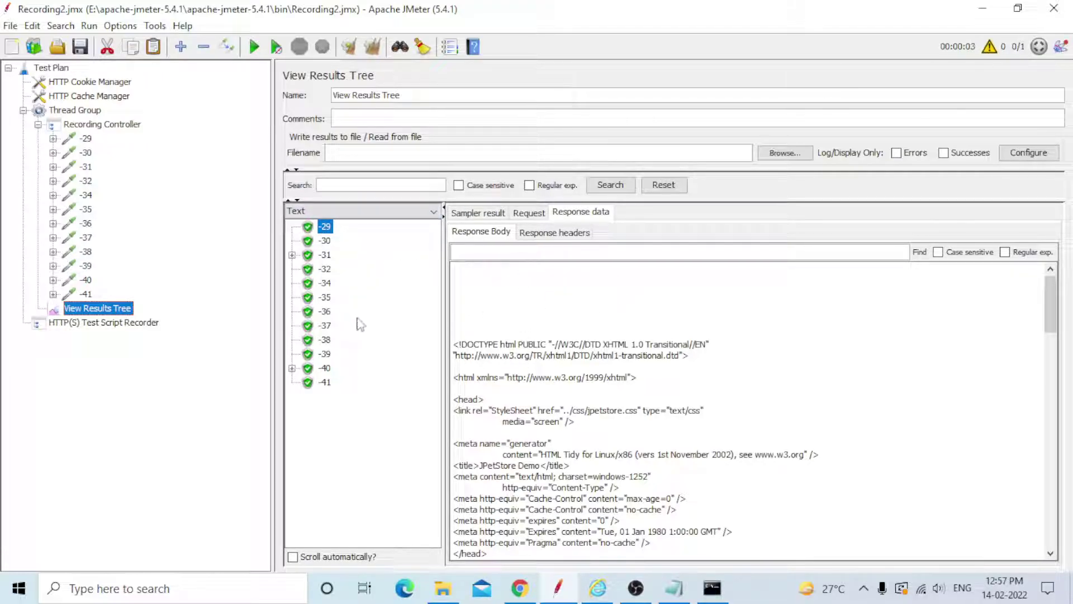
Check sampler -29's Sampler result, Request, Response data and Response headers tabs.
{"action": "left_click", "coordinate": [484, 213]}
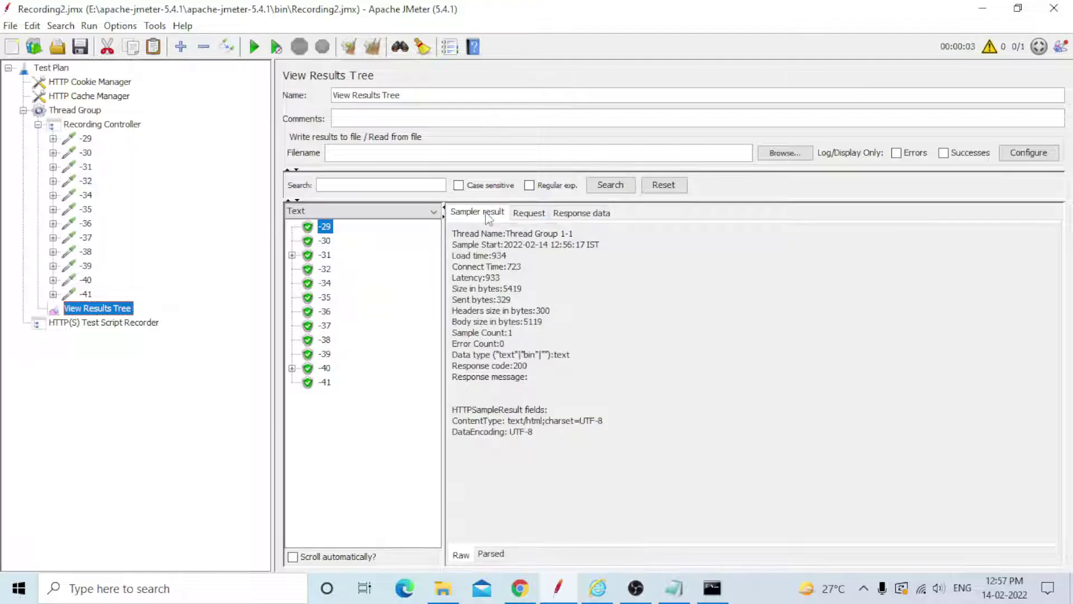
{"action": "left_click", "coordinate": [528, 213]}
{"action": "left_click", "coordinate": [583, 215]}
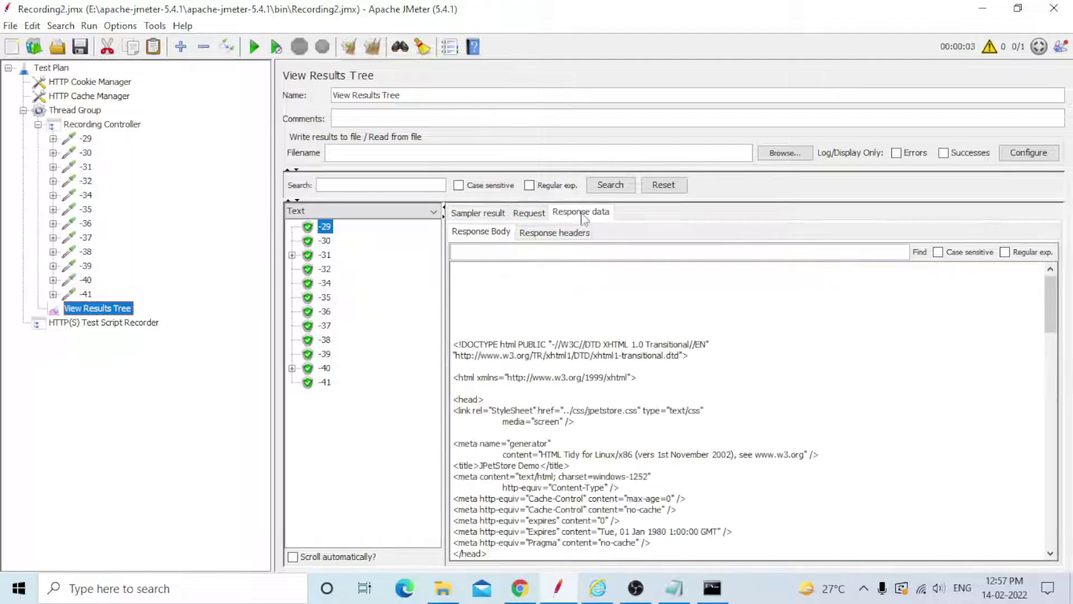
{"action": "left_click", "coordinate": [553, 233]}
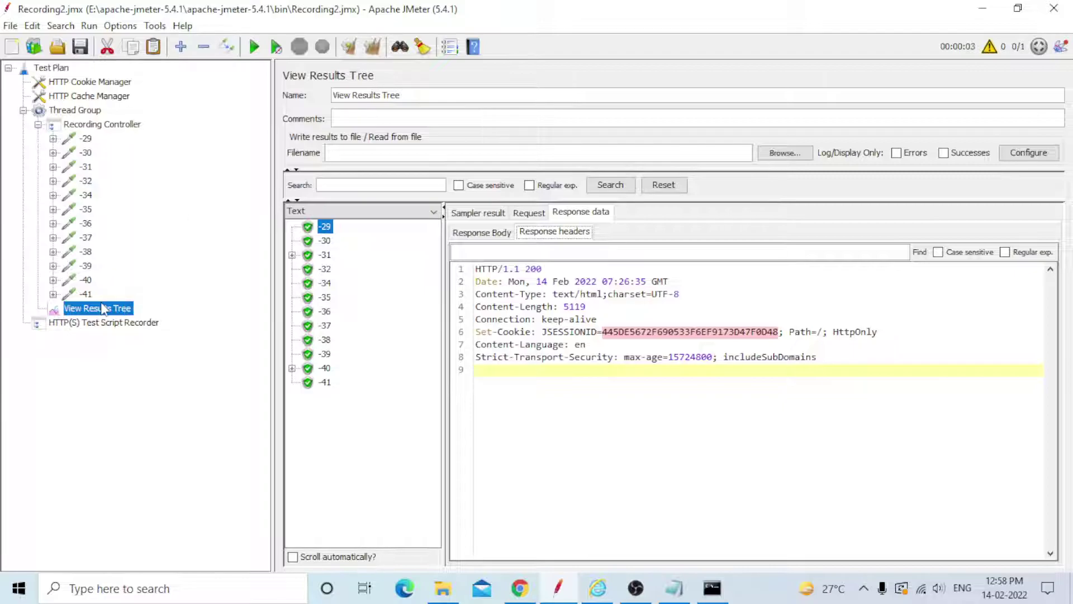
Open recorded requests -35 and -31, then the Recording Controller settings.
{"action": "left_click", "coordinate": [90, 208]}
{"action": "left_click", "coordinate": [88, 167]}
{"action": "left_click", "coordinate": [102, 124]}
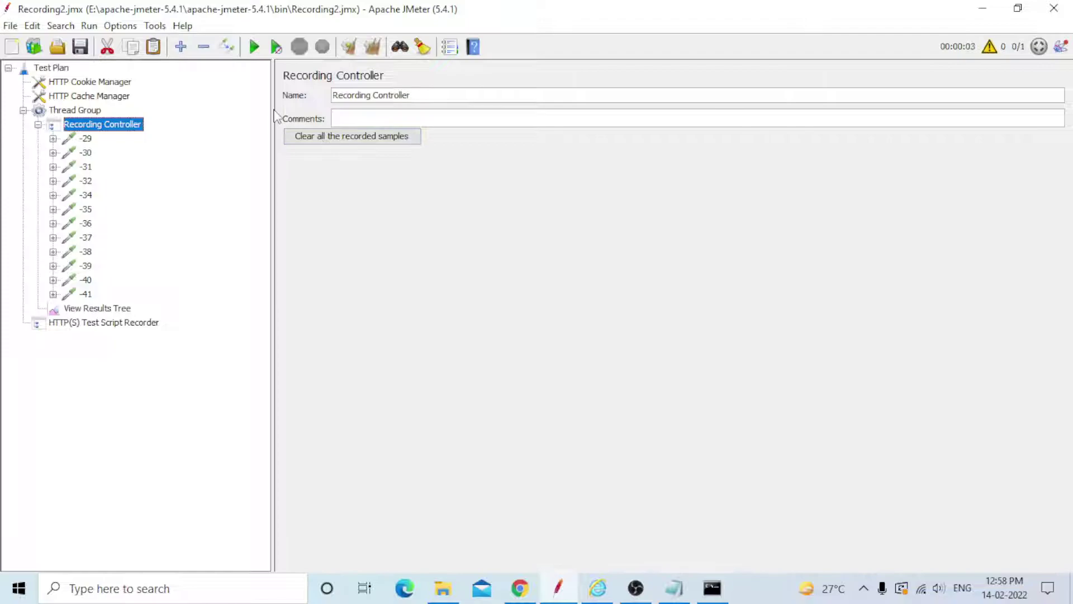
Review the Thread Group, then compare HTTP Cookie Manager and HTTP Cache Manager settings.
{"action": "left_click", "coordinate": [83, 110]}
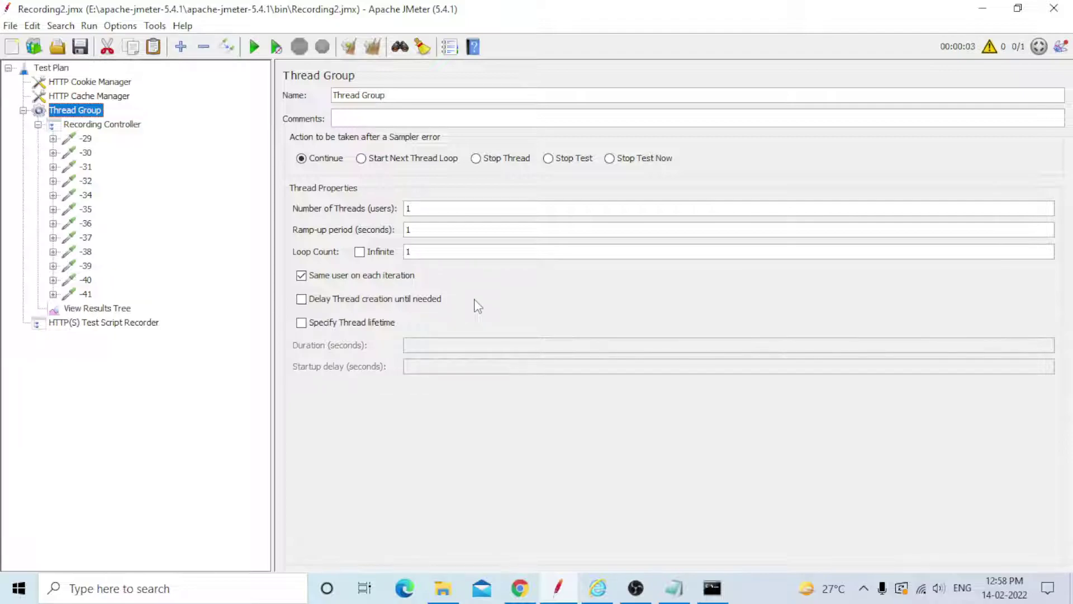
{"action": "left_click", "coordinate": [79, 97]}
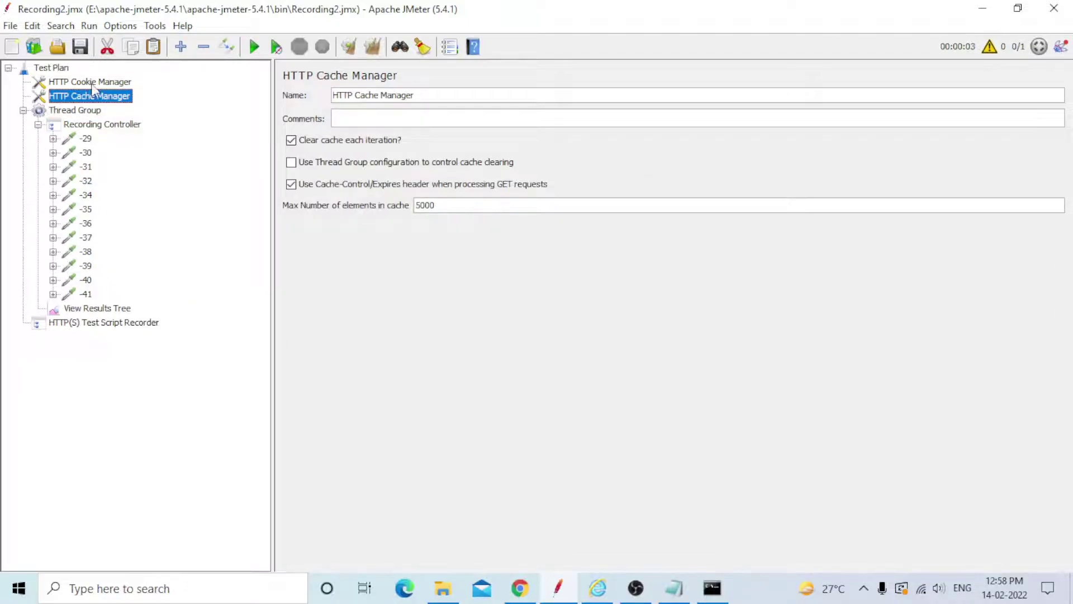
{"action": "left_click", "coordinate": [92, 83]}
{"action": "left_click", "coordinate": [92, 96]}
{"action": "left_click", "coordinate": [89, 83]}
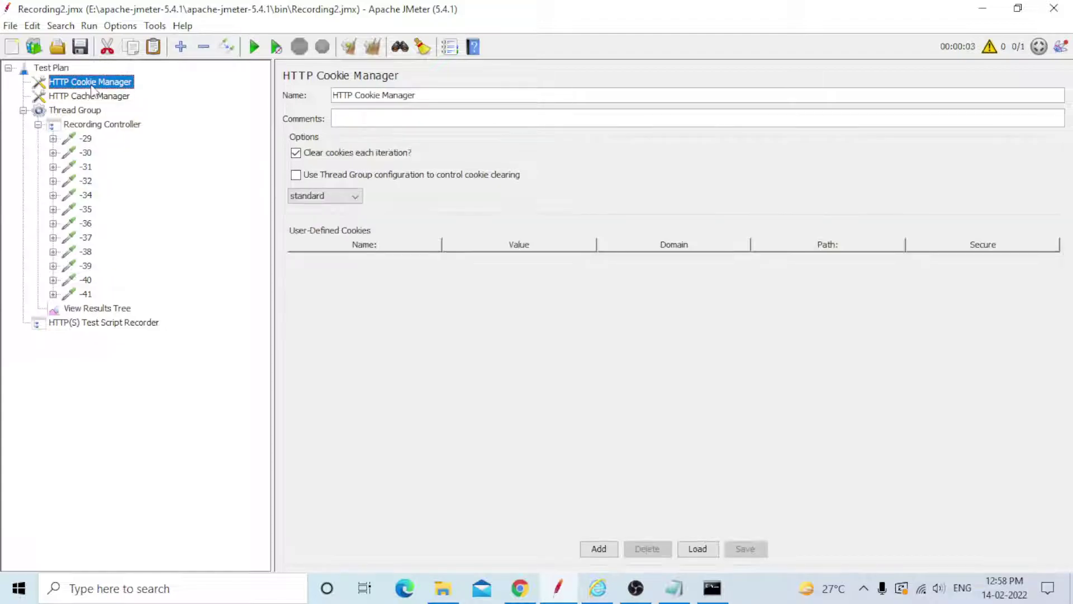
{"action": "left_click", "coordinate": [89, 97]}
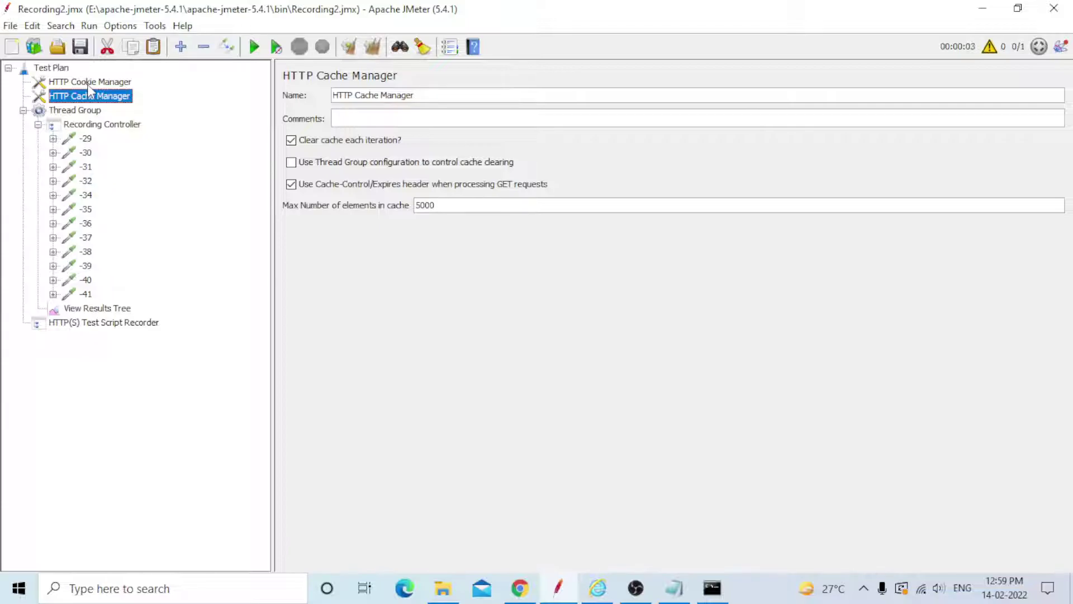
Review Test Plan, Recording Controller, and requests -29 and -30 (Account.action signonForm GET).
{"action": "left_click", "coordinate": [52, 68]}
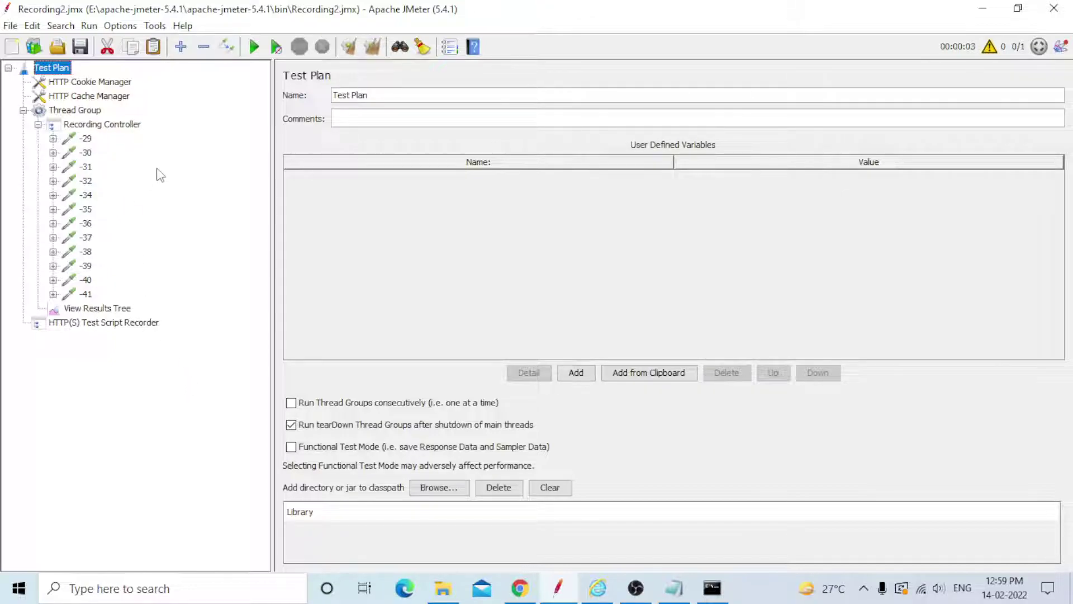
{"action": "left_click", "coordinate": [88, 125]}
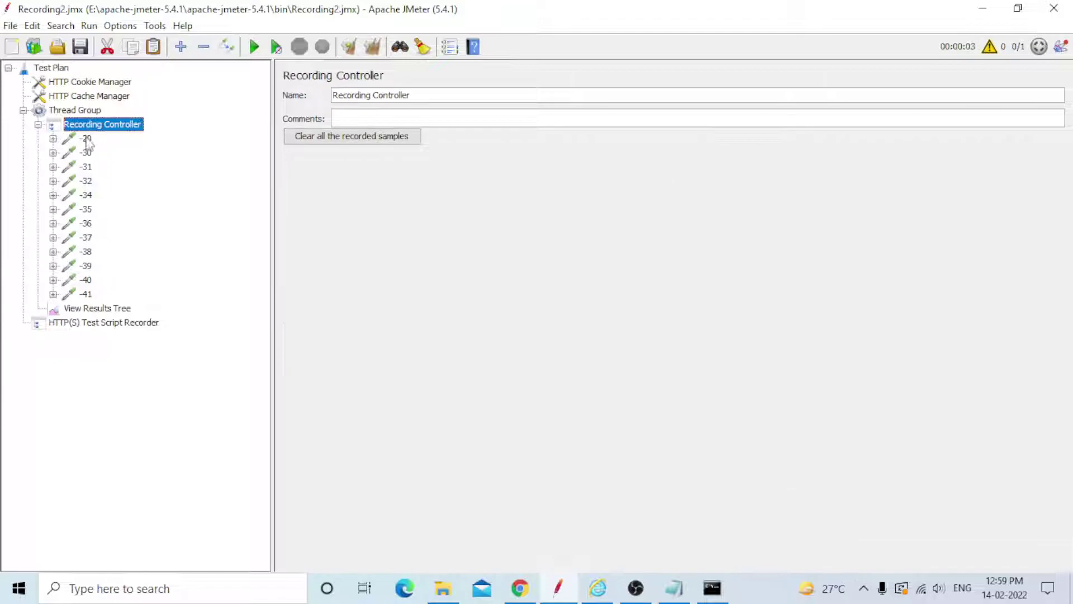
{"action": "left_click", "coordinate": [86, 139]}
{"action": "left_click", "coordinate": [87, 154]}
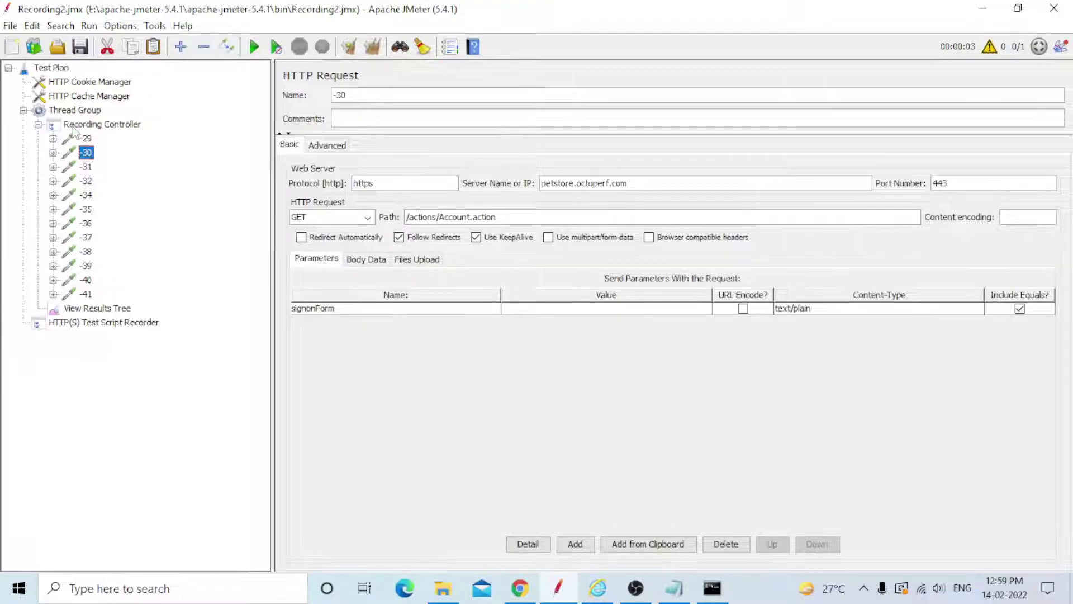
{"action": "left_click", "coordinate": [82, 126]}
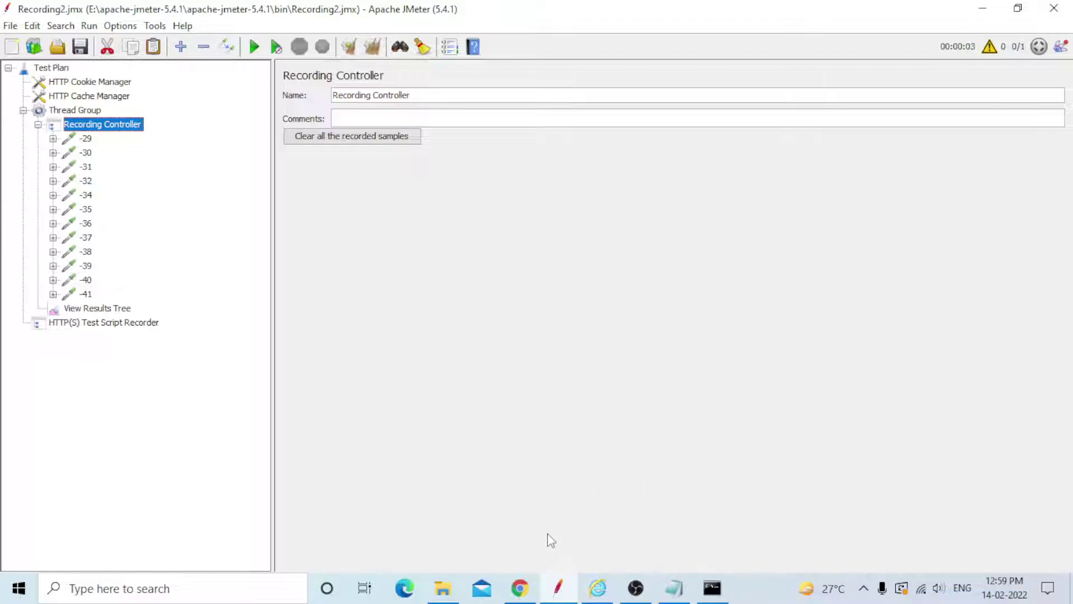
Bring the Internet Explorer window showing the JPetStore catalog page to the front.
{"action": "left_click", "coordinate": [599, 587]}
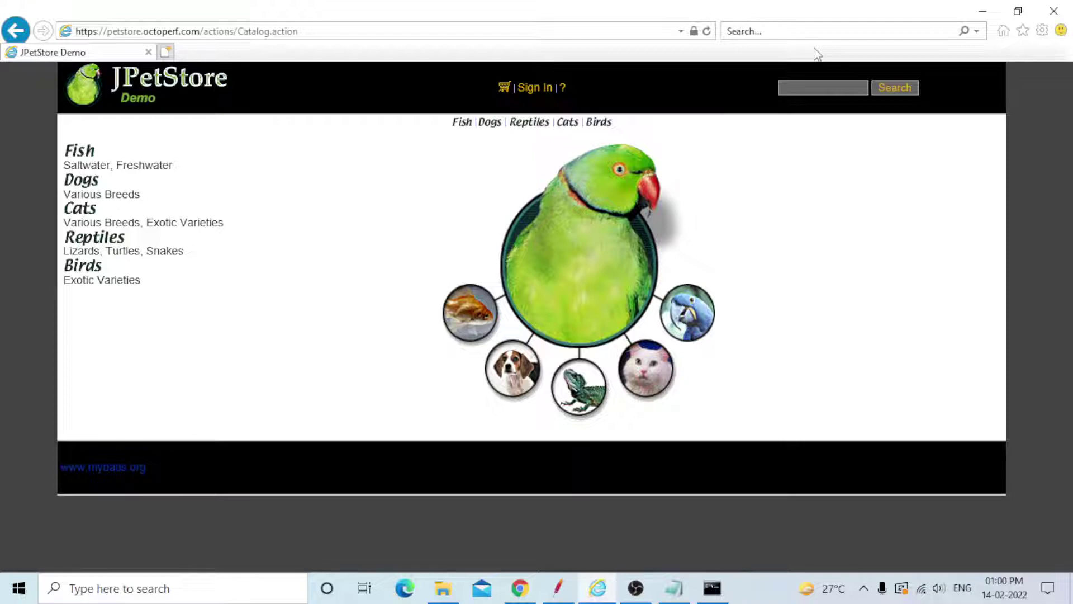
Switch to the Notepad notes on JMeter recording and select their title line.
{"action": "left_click", "coordinate": [674, 589]}
{"action": "left_click_drag", "start_coordinate": [2, 60], "coordinate": [833, 55]}
{"action": "left_click", "coordinate": [773, 108]}
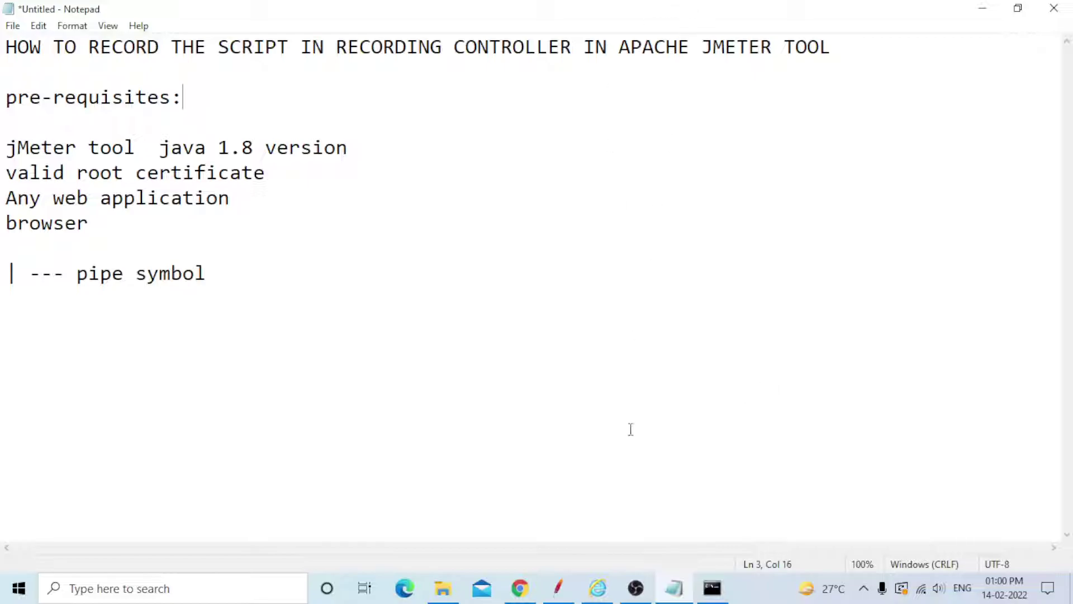
{"action": "left_click", "coordinate": [637, 590]}
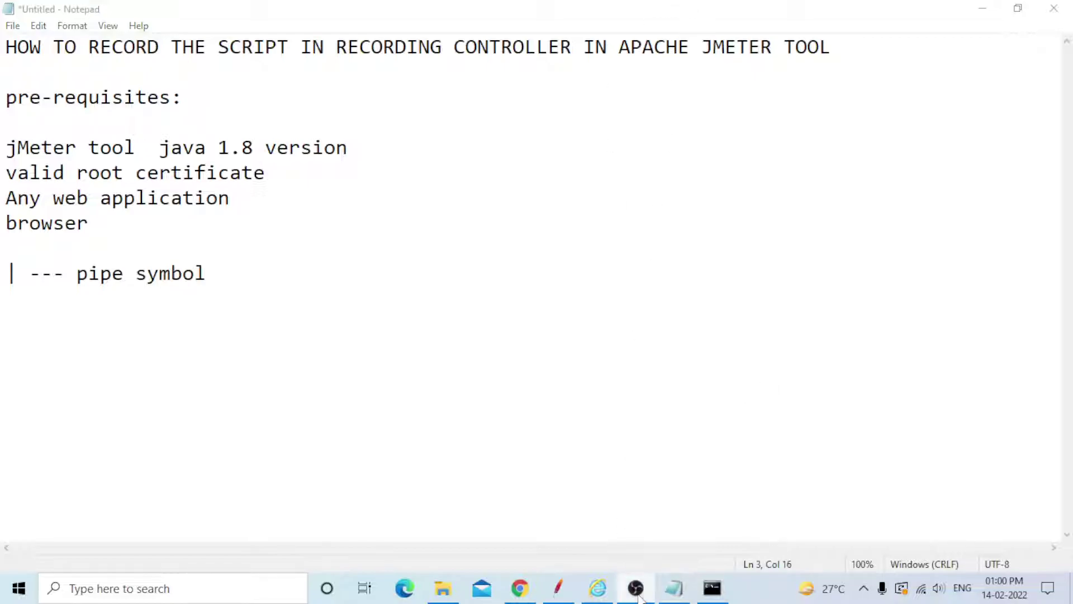